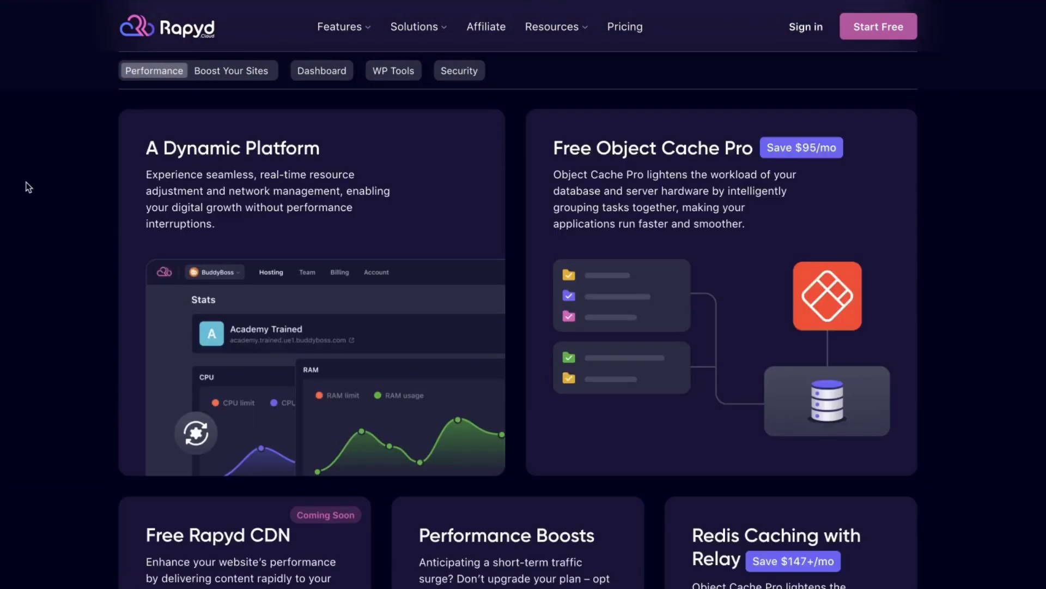
- Review the Rapyd Cloud features page, covering its performance features, firewall and DDoS protection, vulnerability detection, virtual patching and malware protection
scroll(93, 235, down, 5)
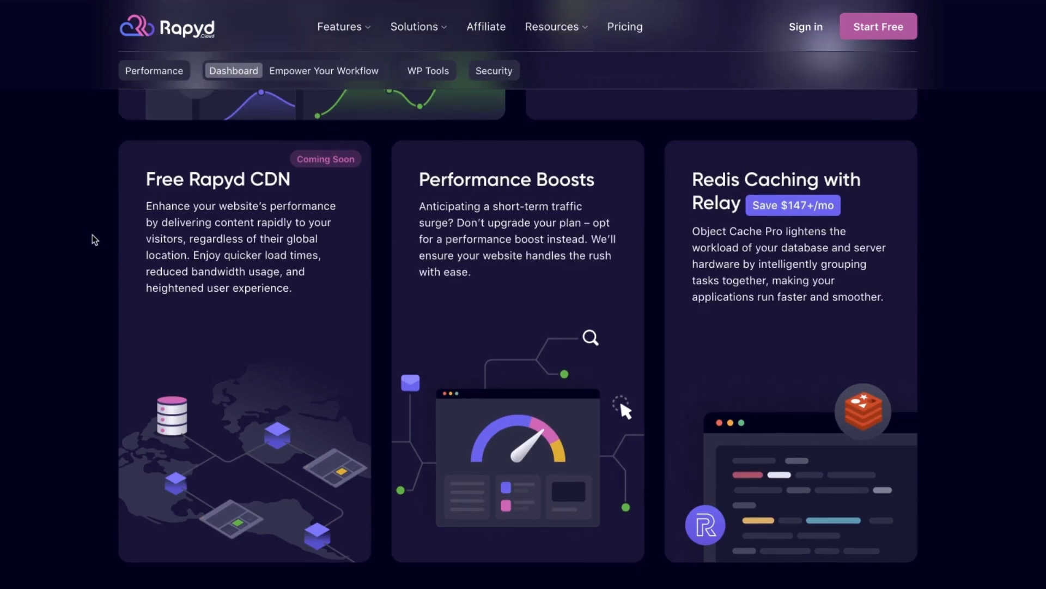
scroll(119, 239, down, 8)
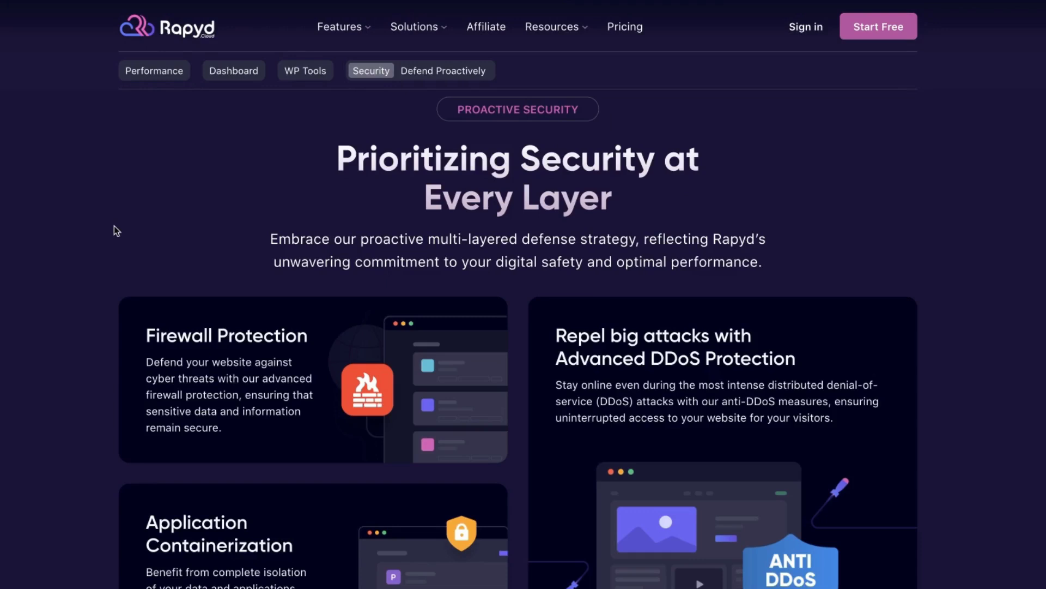
scroll(114, 225, down, 2)
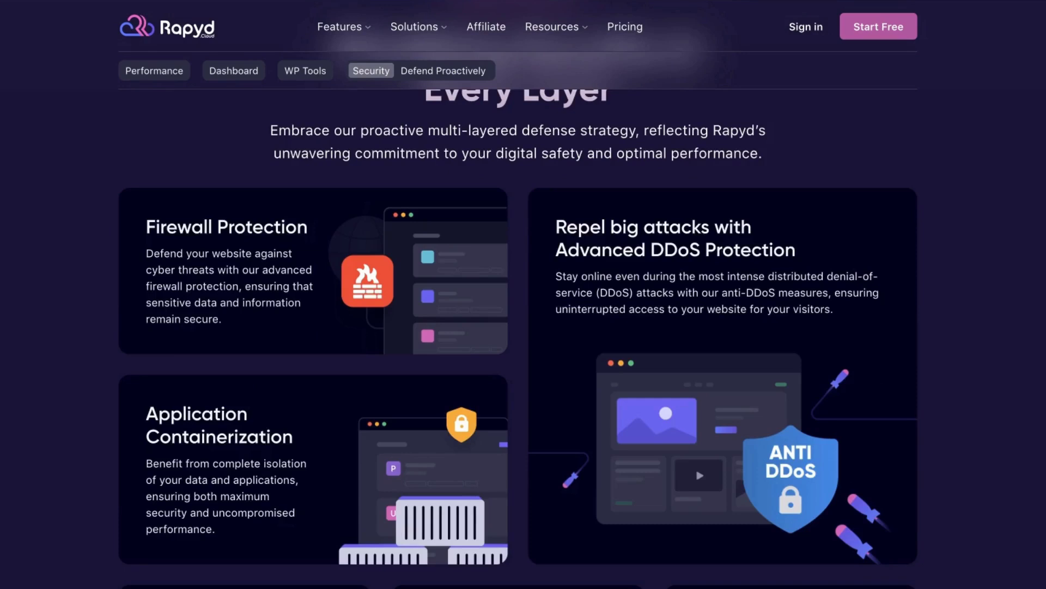
scroll(93, 324, down, 1)
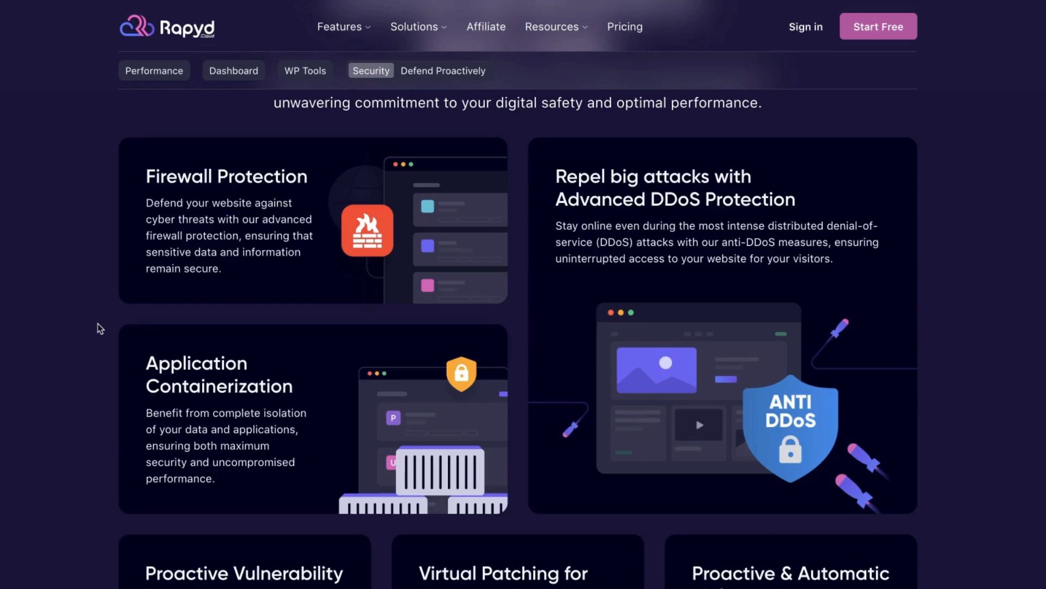
scroll(97, 327, down, 3)
scroll(43, 289, down, 1)
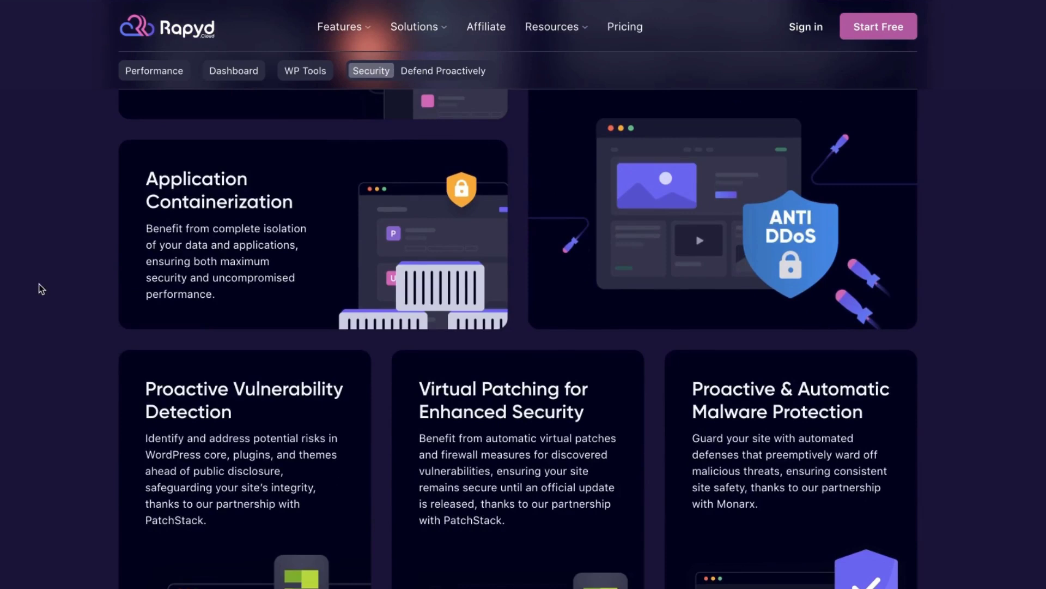
scroll(41, 289, down, 1)
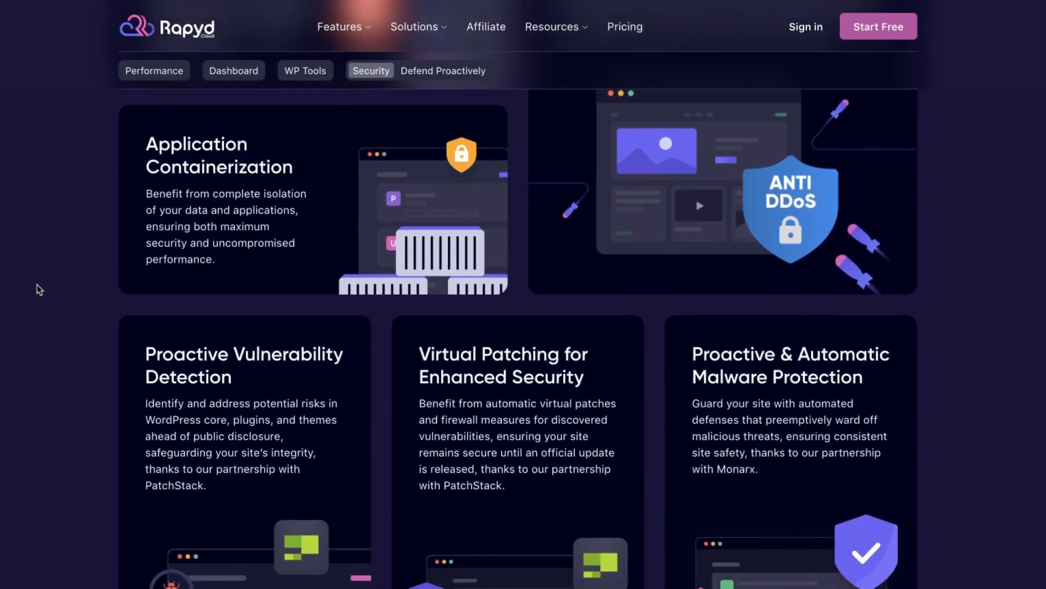
scroll(39, 288, down, 1)
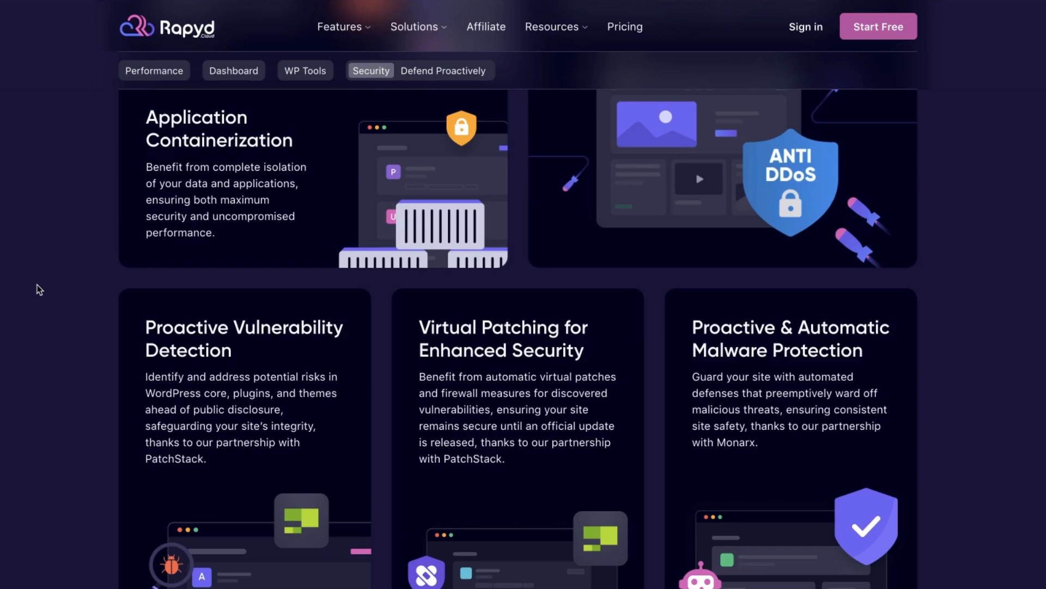
scroll(28, 288, down, 2)
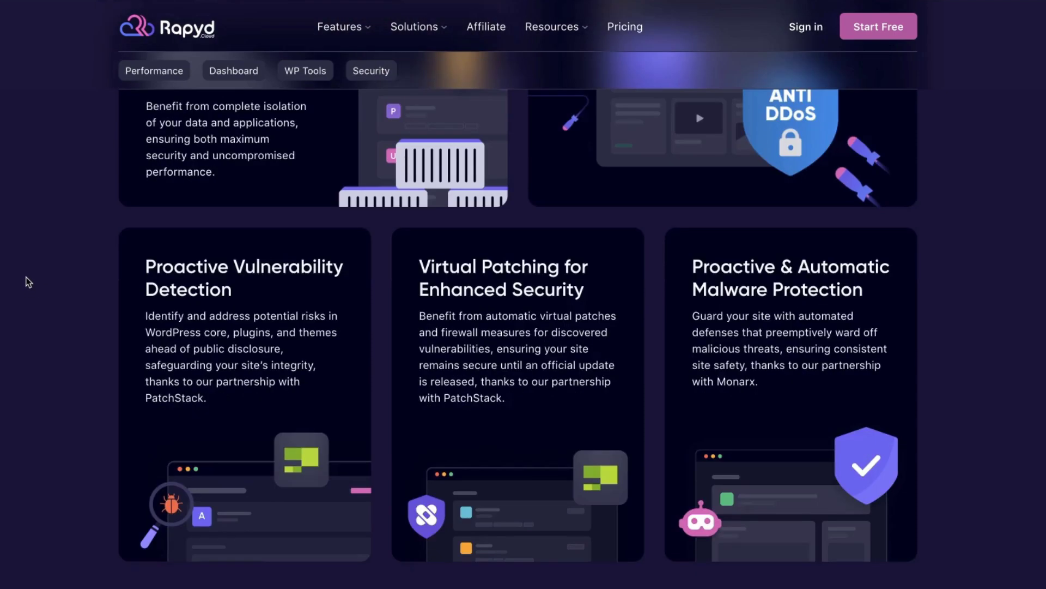
scroll(28, 282, down, 1)
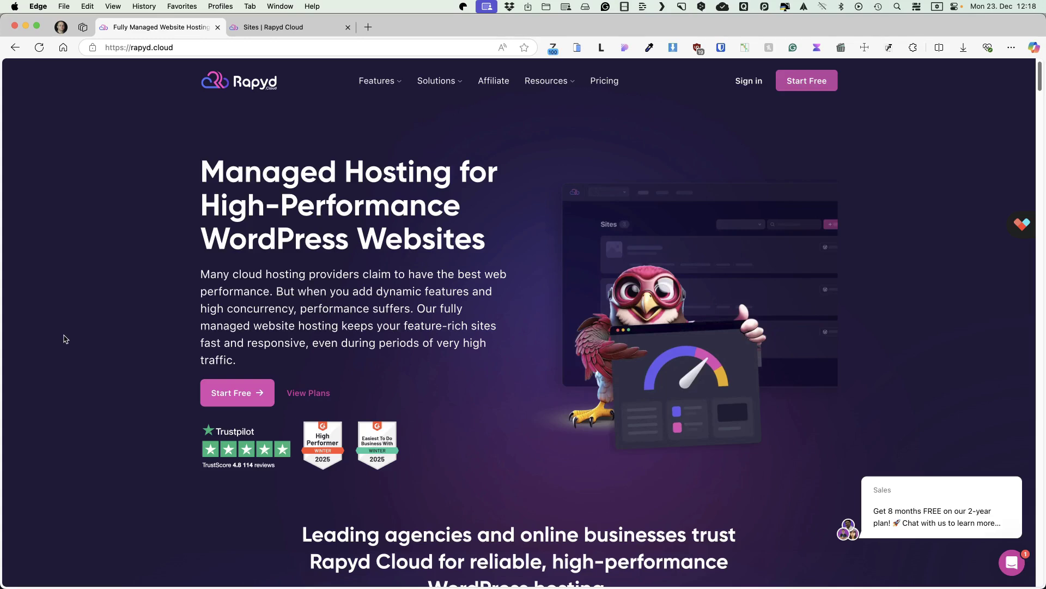
- Open Rapyd Cloud's pricing page and compare the Lite, Startup and Performance plans with their included resources
click(607, 81)
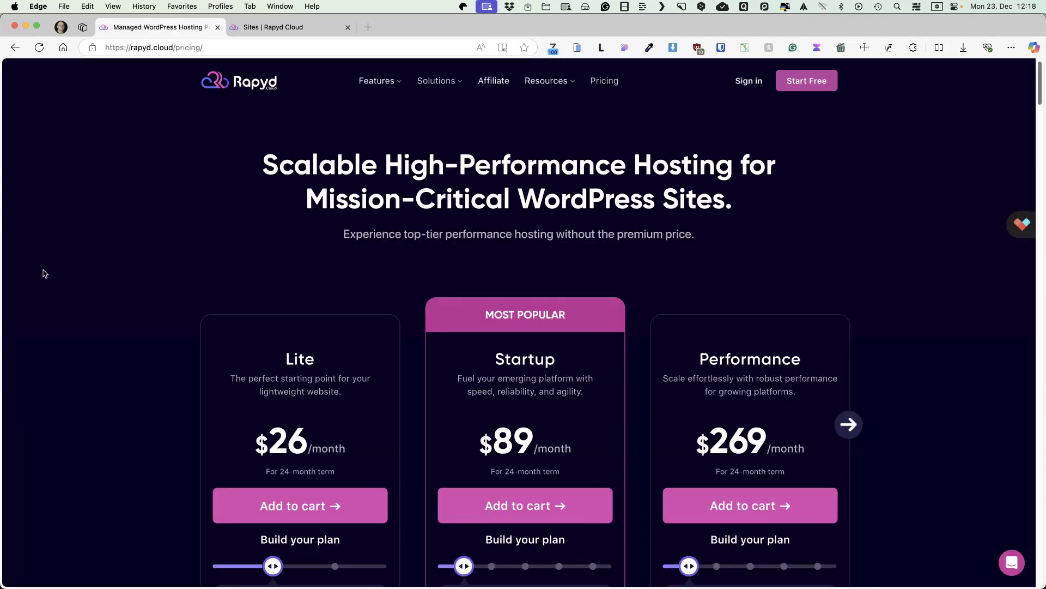
scroll(65, 264, down, 3)
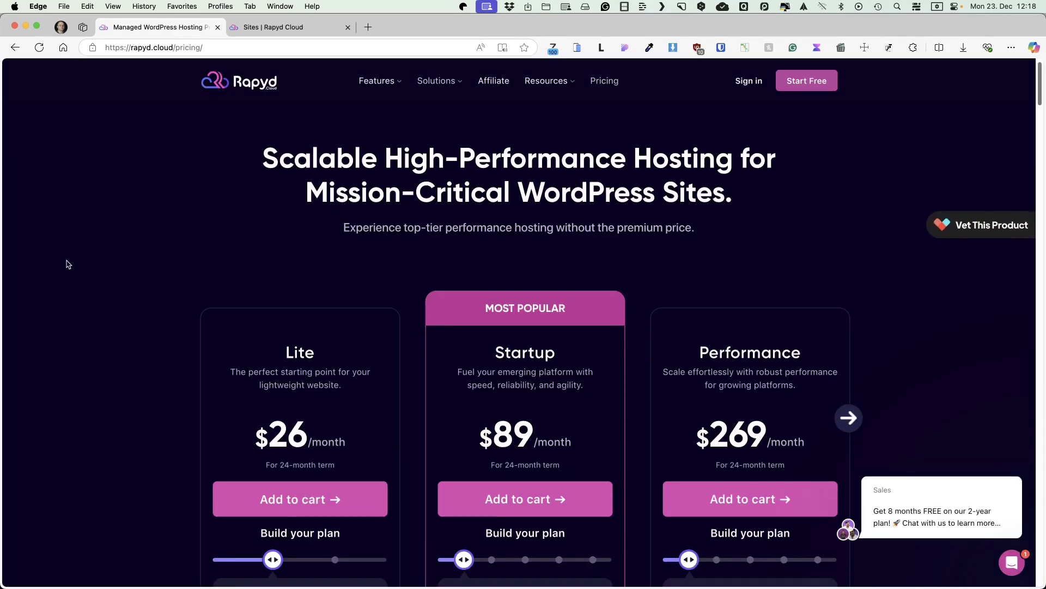
scroll(68, 264, down, 1)
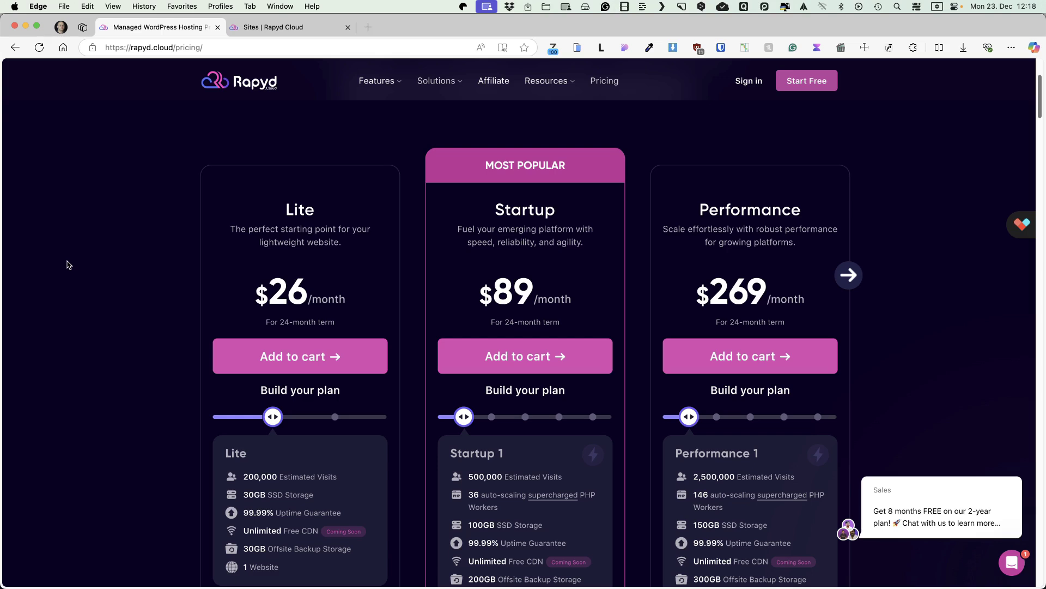
scroll(67, 264, up, 3)
- In the Rapyd hosting dashboard, begin creating a new site on the already purchased Startup Level 1 plan
click(273, 27)
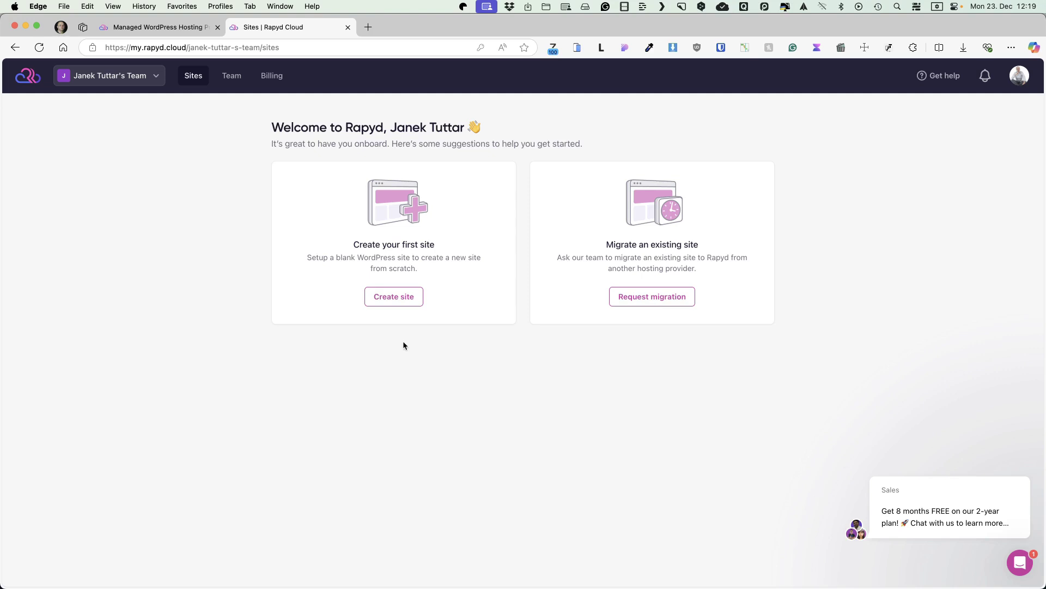
click(391, 297)
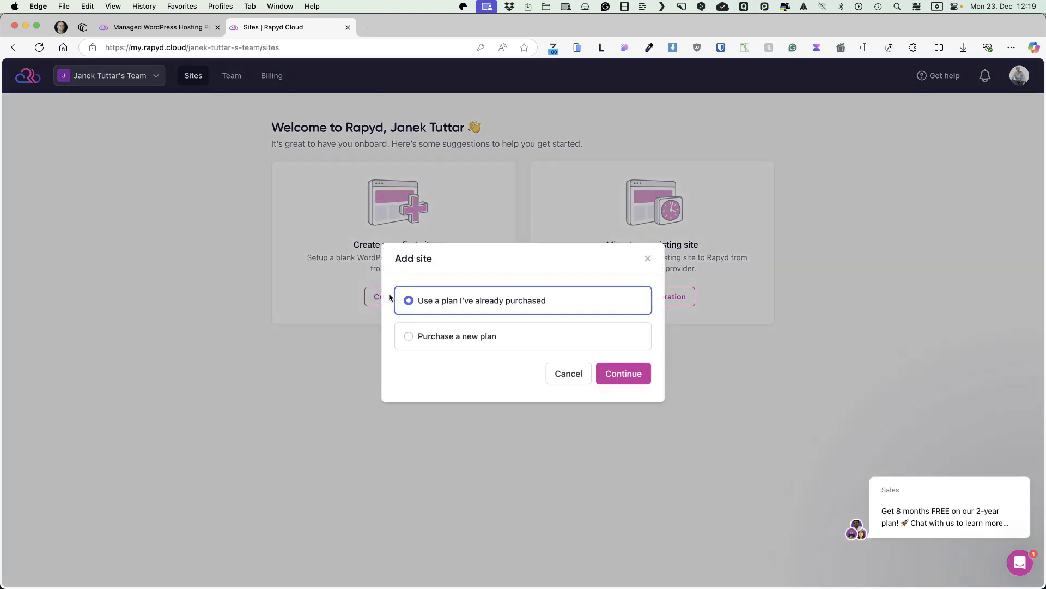
click(643, 376)
click(523, 328)
click(423, 353)
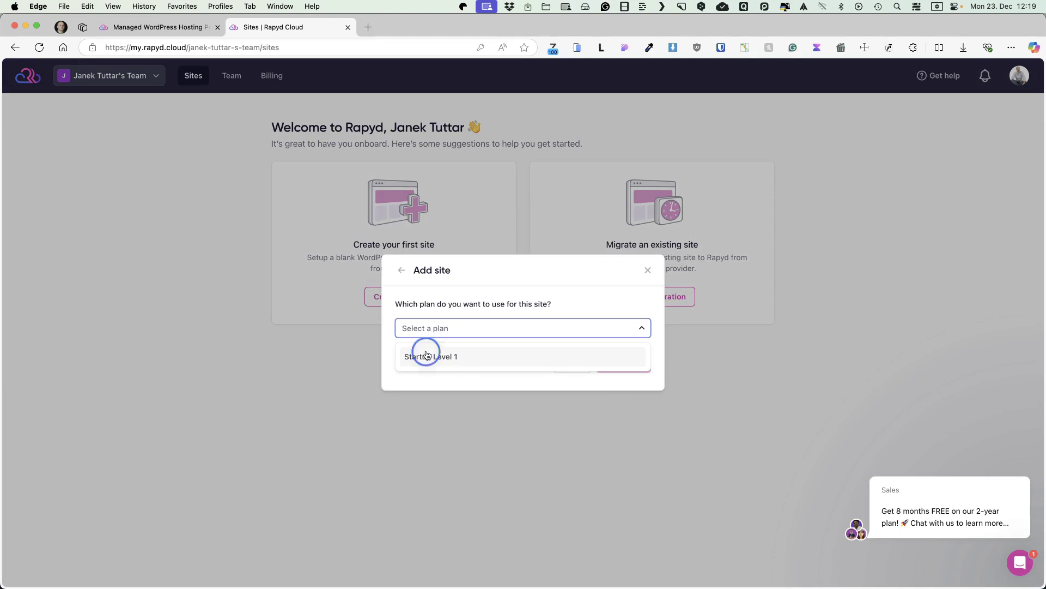
click(628, 399)
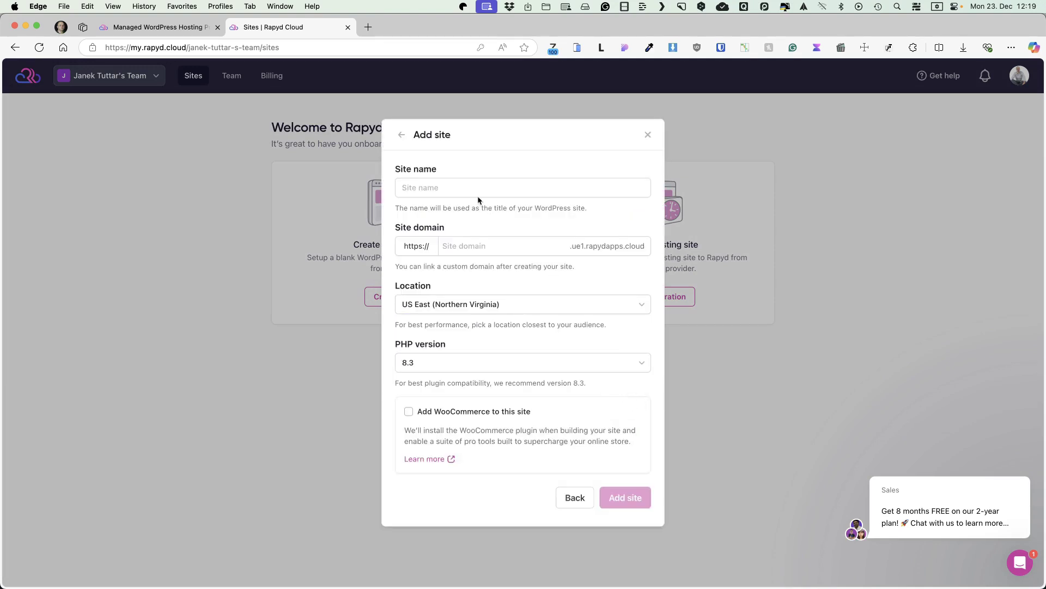
- Name the new site Woo shop and set its site domain to wooshop
click(434, 184)
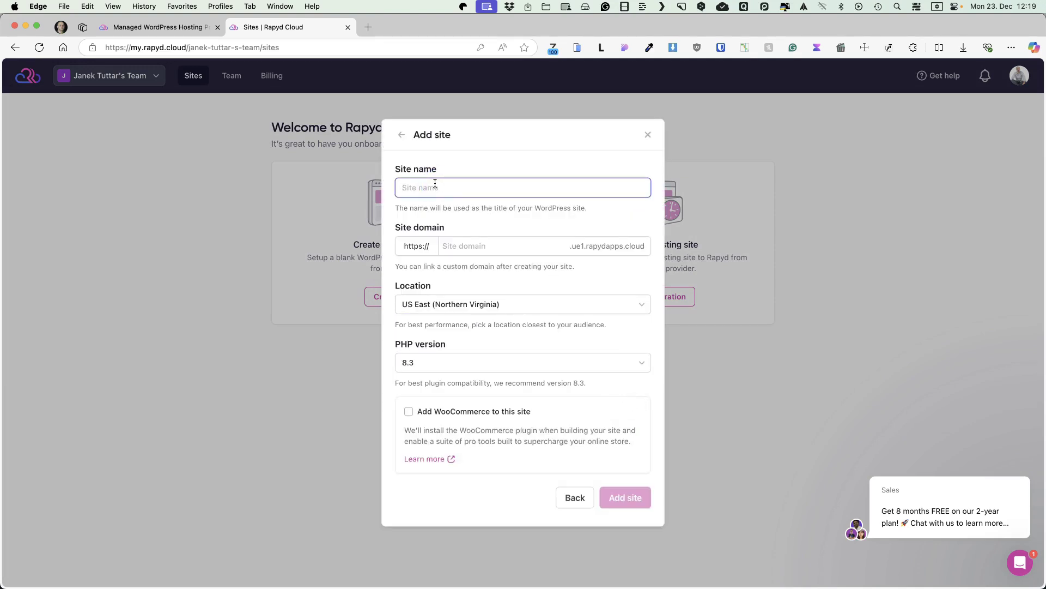
text(Woo shop)
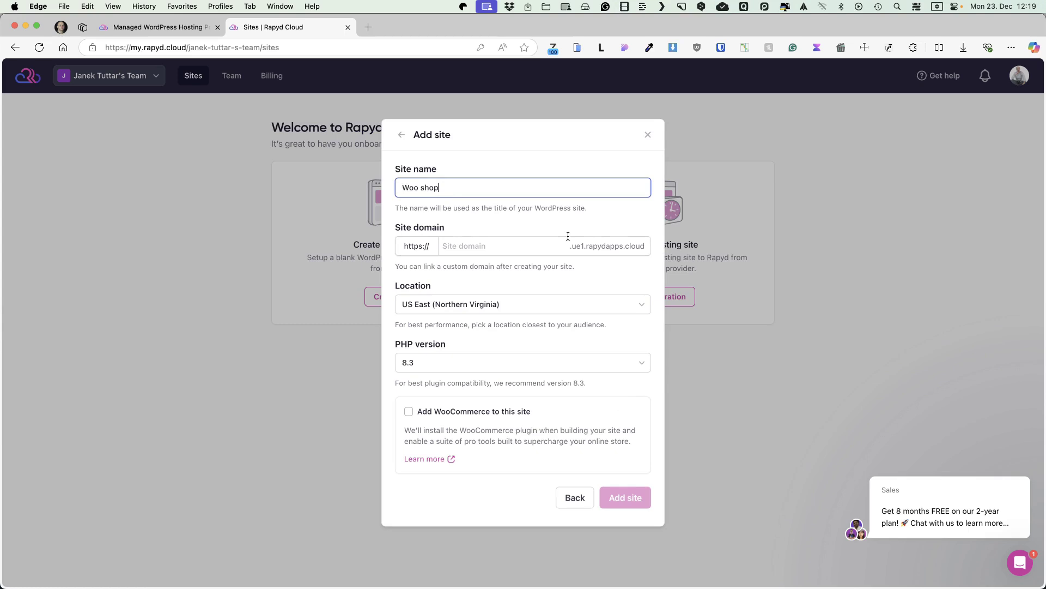
click(503, 241)
text(wooshop)
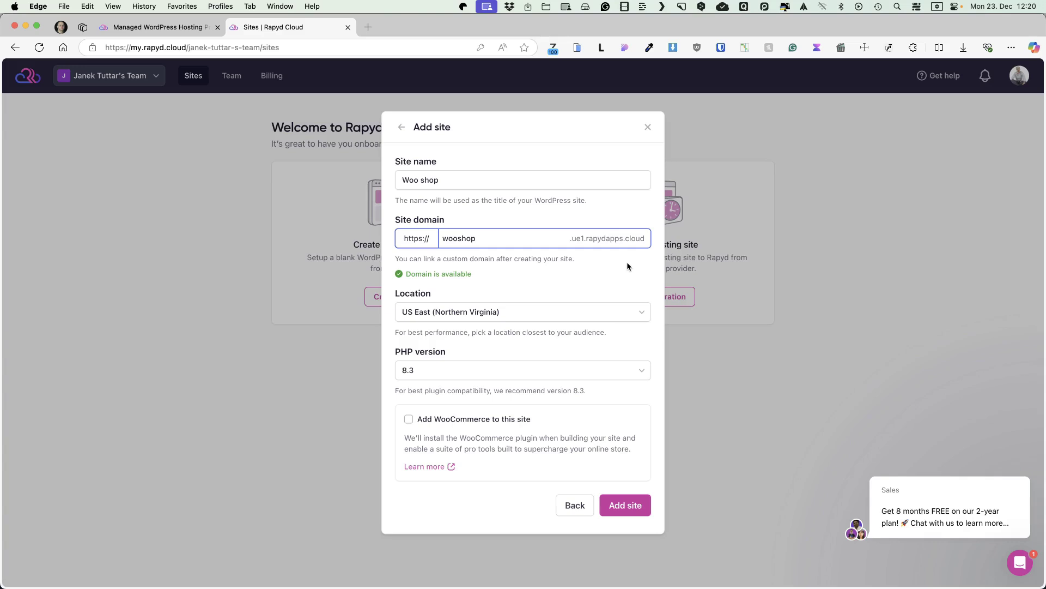
- Set the site's location to Europe (Ireland), include WooCommerce, and create the site
click(464, 313)
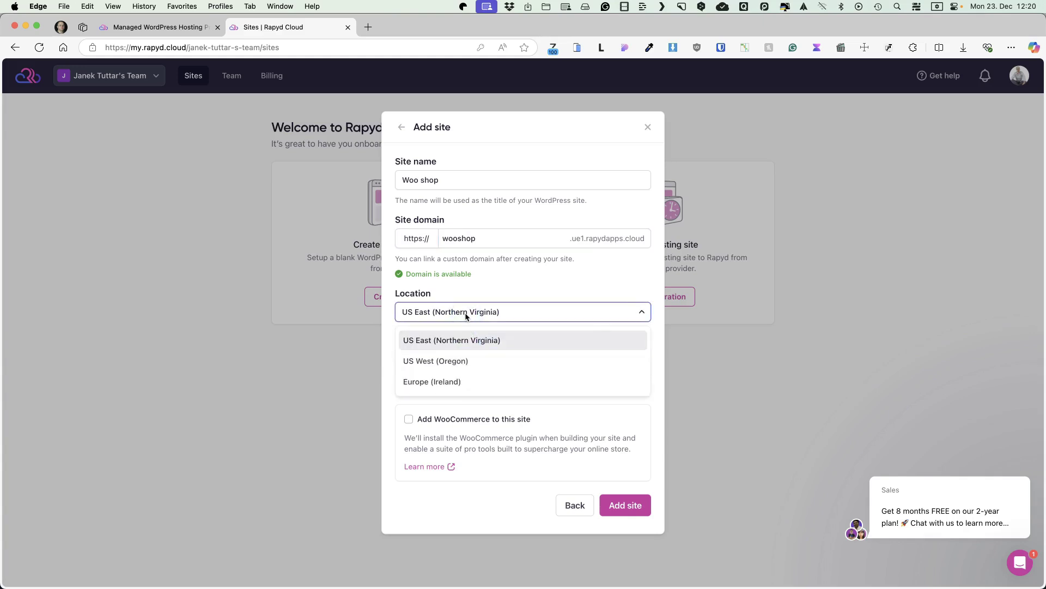
click(421, 381)
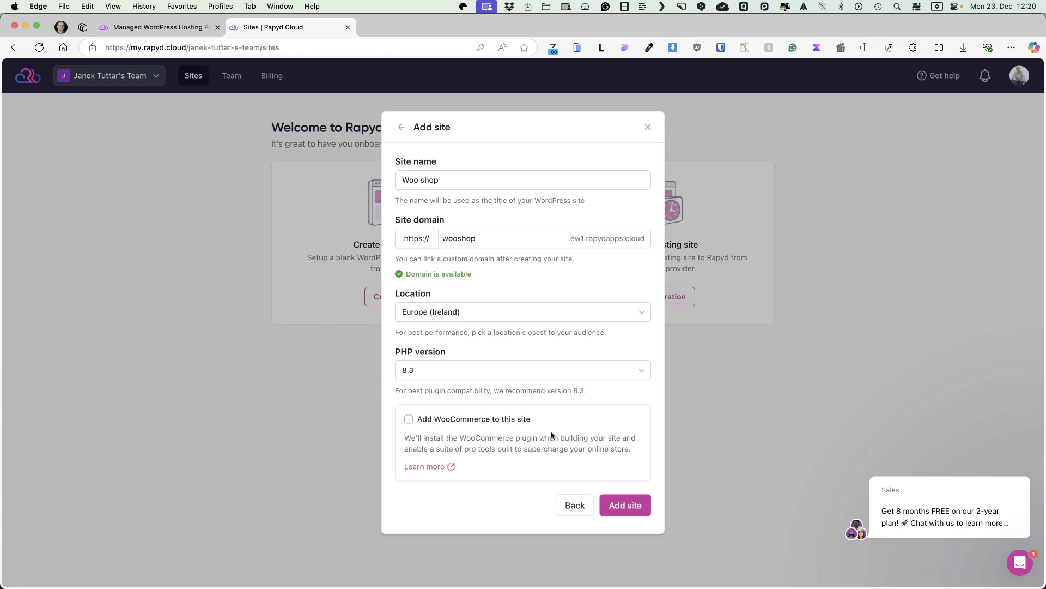
click(409, 419)
click(627, 504)
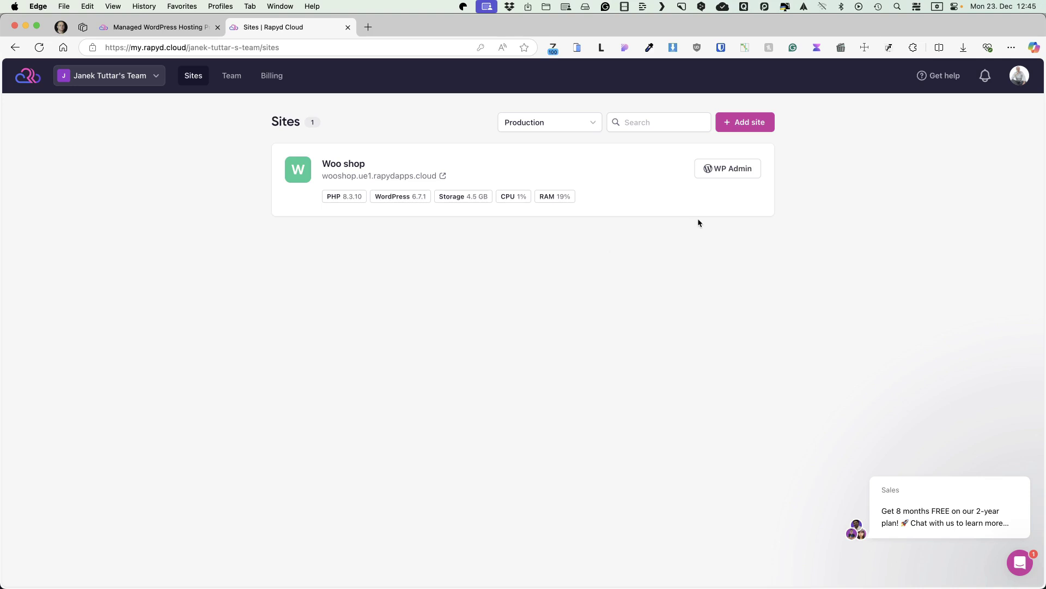
- Open the Woo shop's WordPress admin, view its storefront in a separate tab, and return to the admin dashboard
click(719, 173)
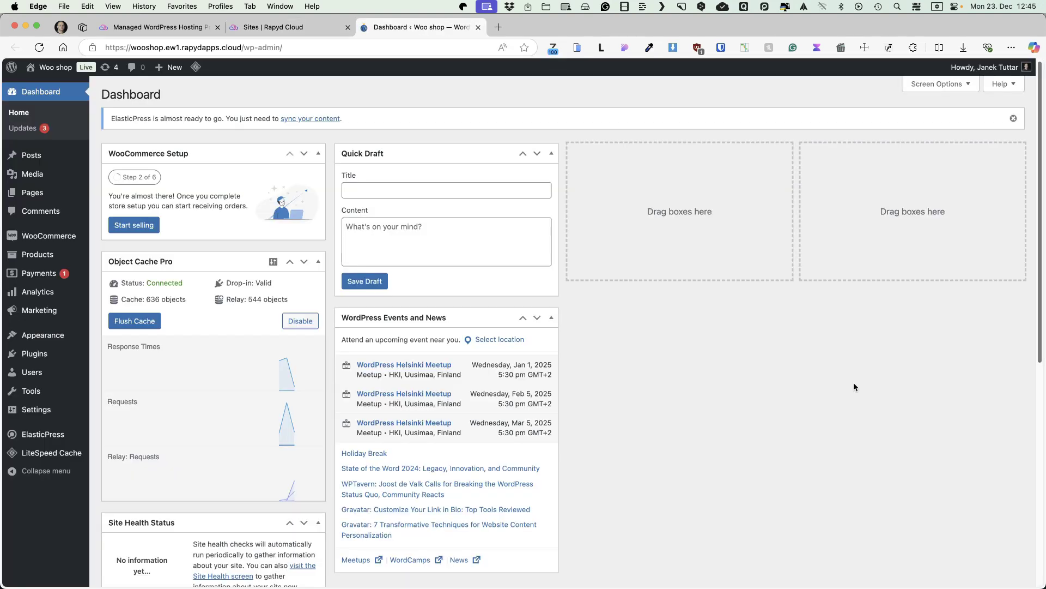
mouse_move(60, 242)
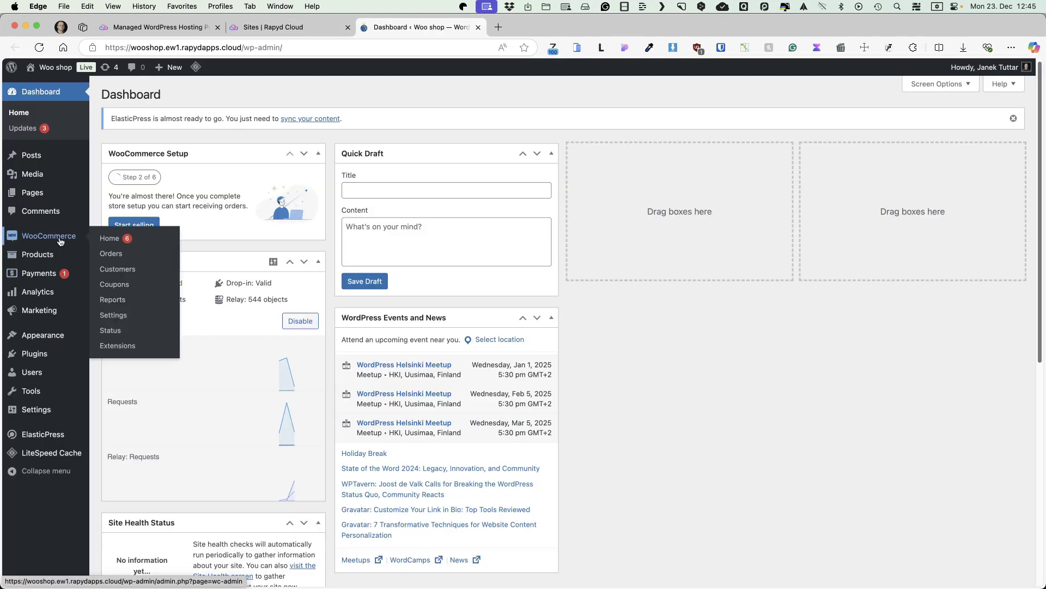
super+click(55, 67)
click(537, 28)
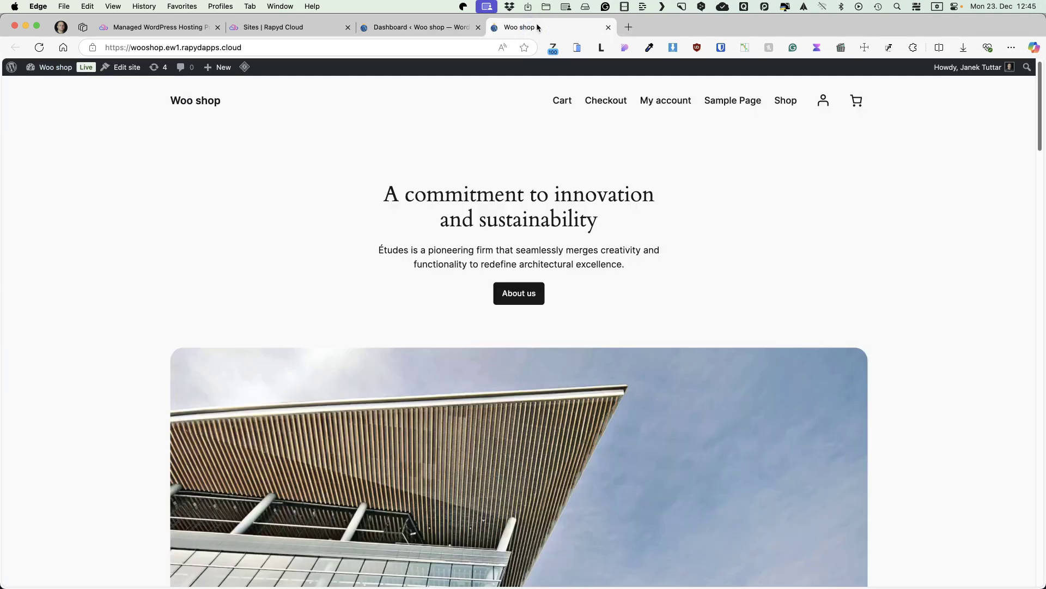
click(410, 27)
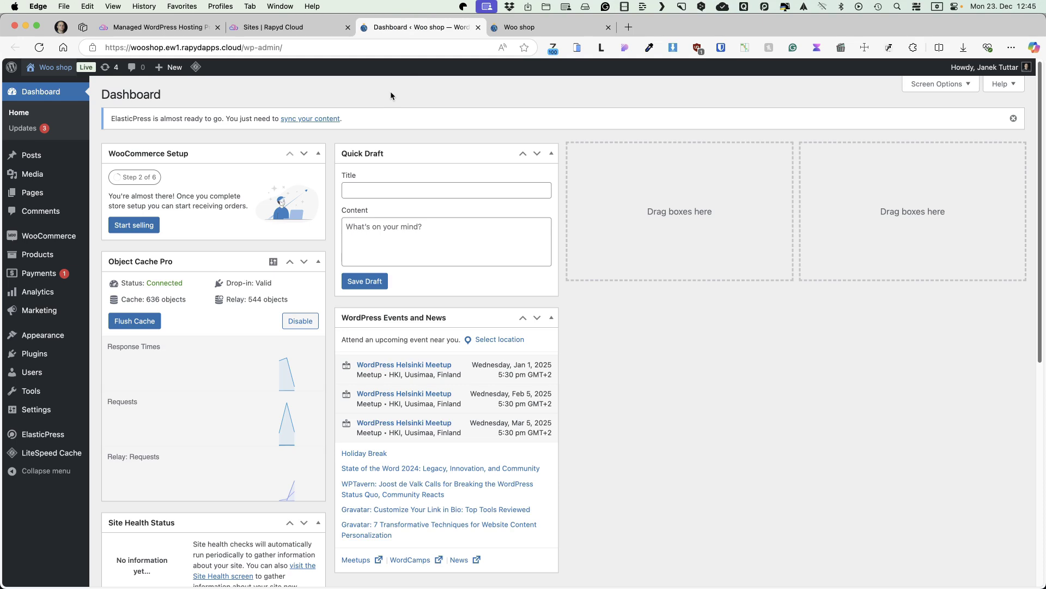
- Search the WordPress theme directory for blocksy, then install and activate the Blocksy theme
mouse_move(50, 351)
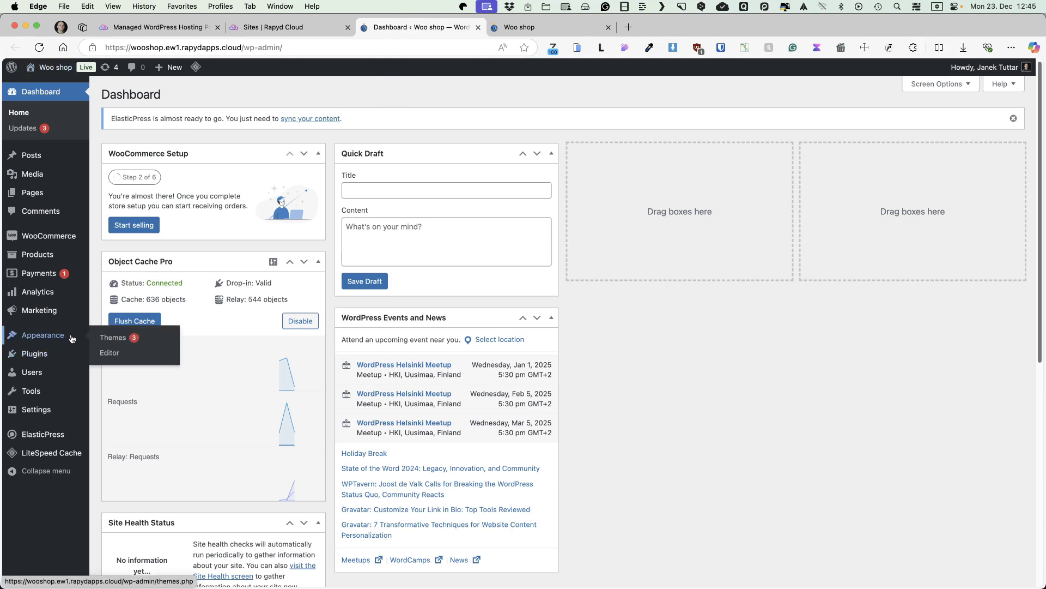
click(113, 337)
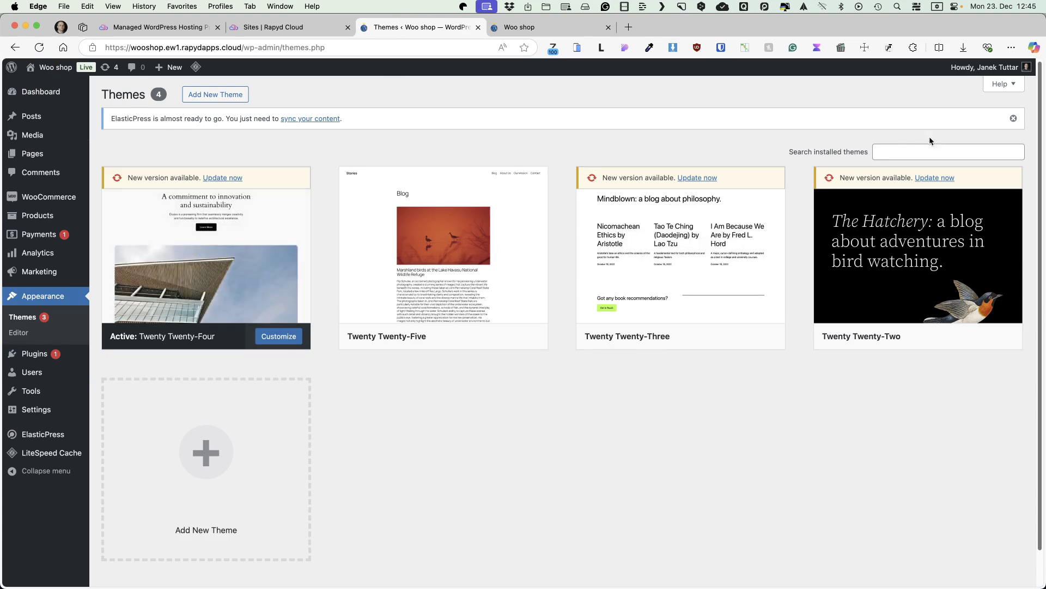
click(224, 95)
click(899, 156)
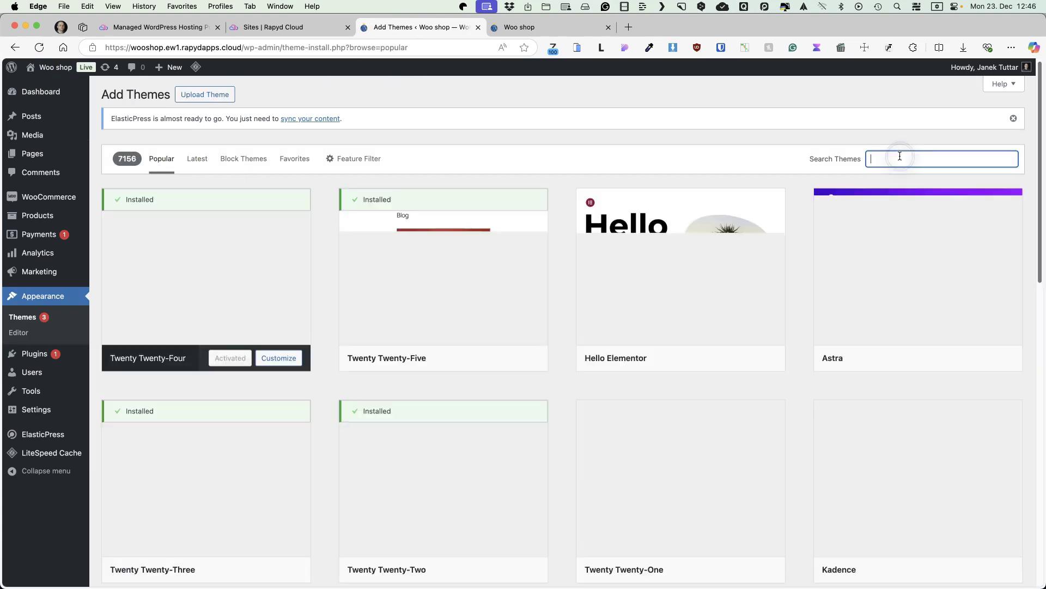
text(blocksy)
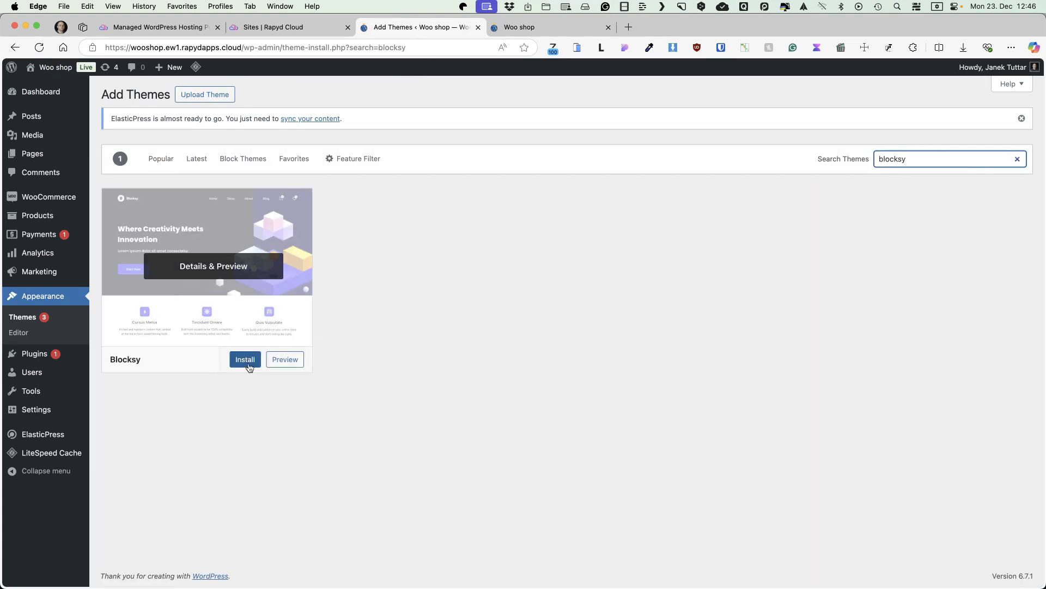
click(248, 361)
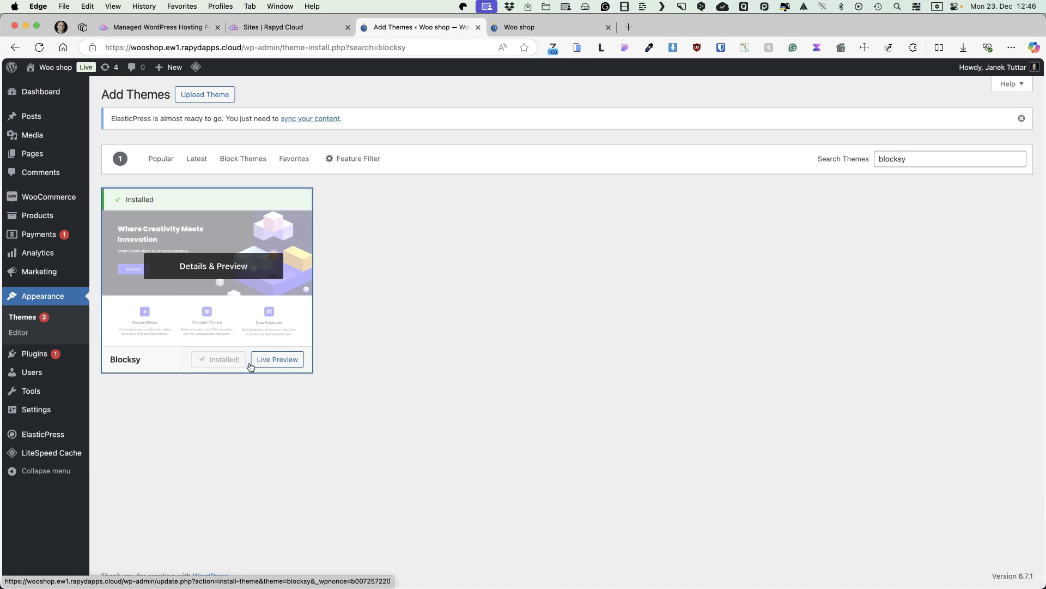
click(228, 360)
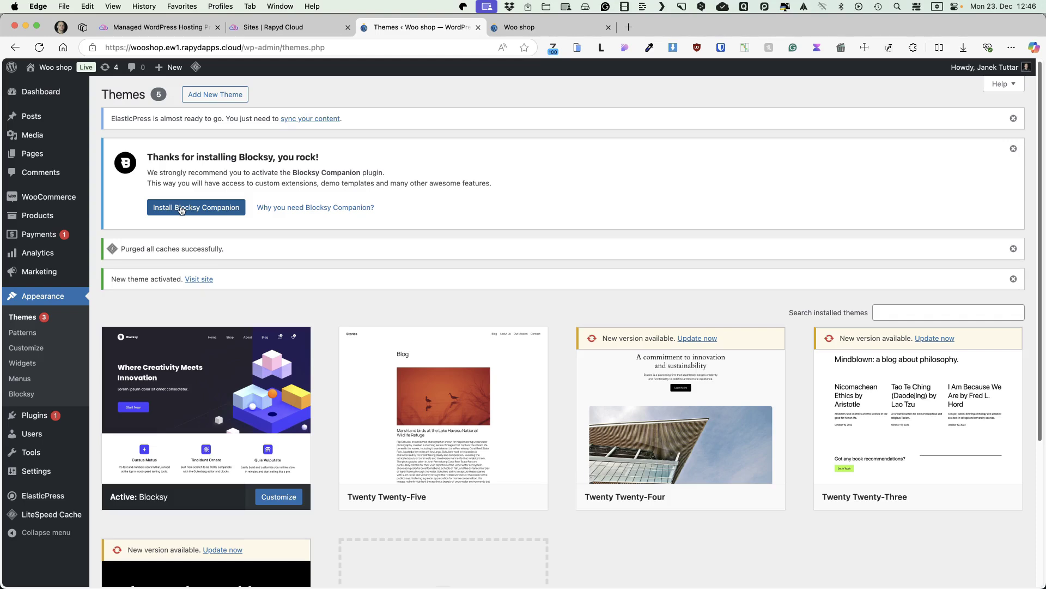
- Install the Blocksy Companion plugin and browse its starter sites
click(181, 208)
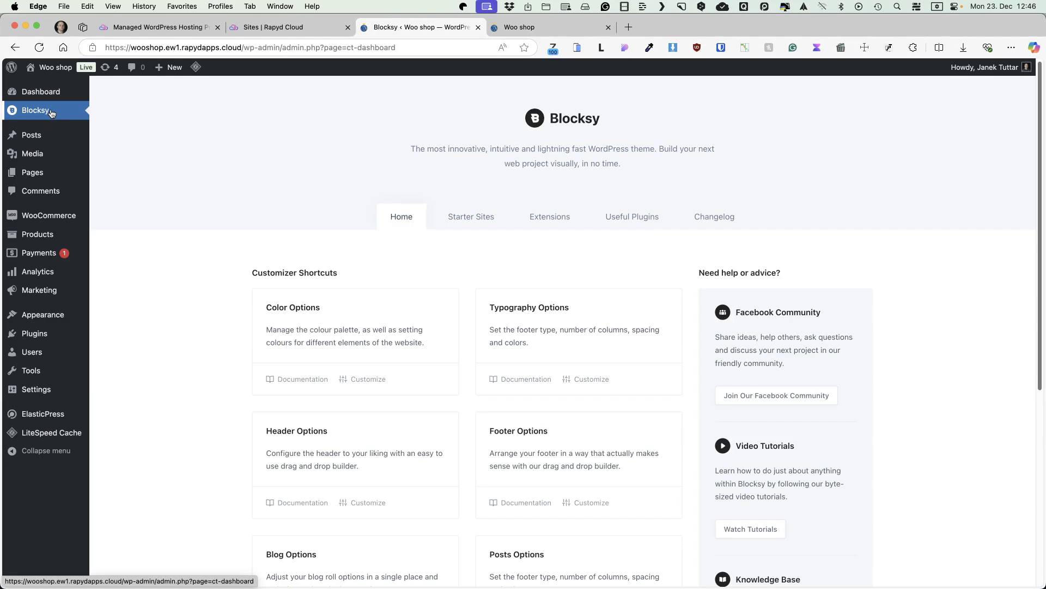
click(466, 216)
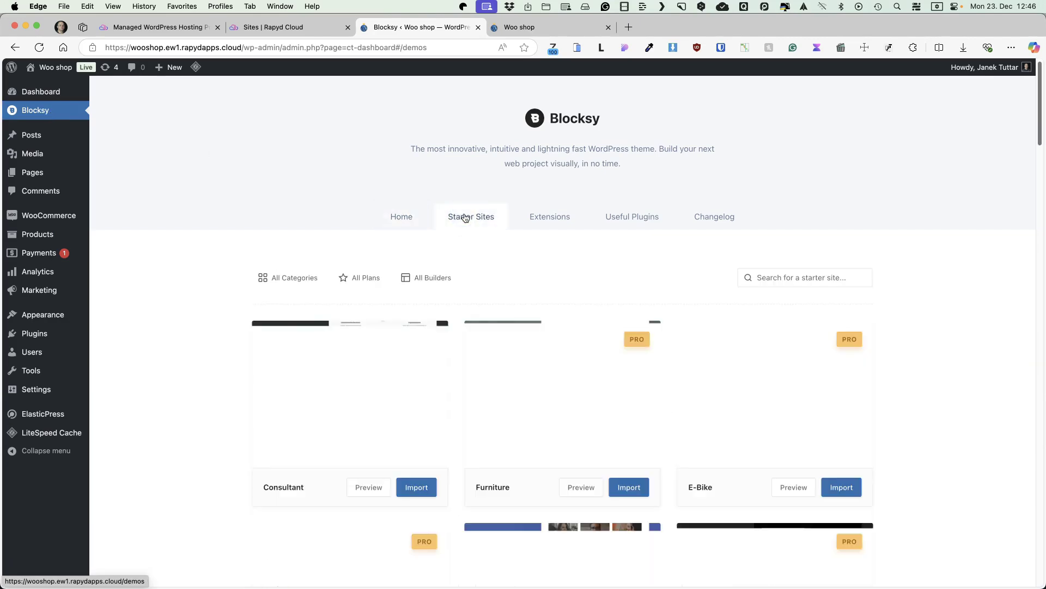
scroll(430, 262, down, 5)
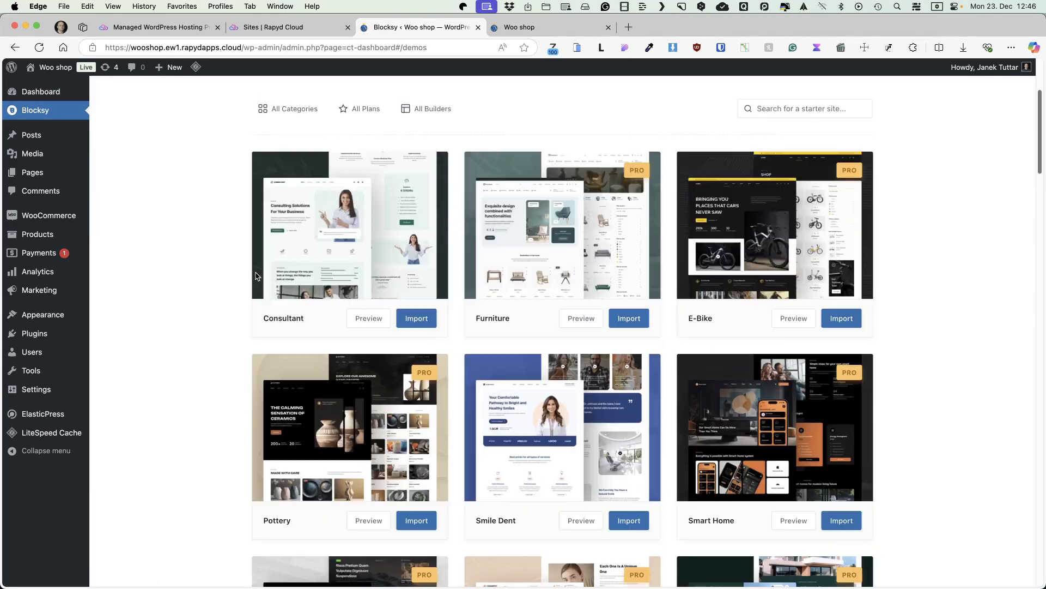
- Filter the Blocksy starter sites to the Free plan and the Ecommerce category
scroll(430, 268, up, 5)
click(361, 278)
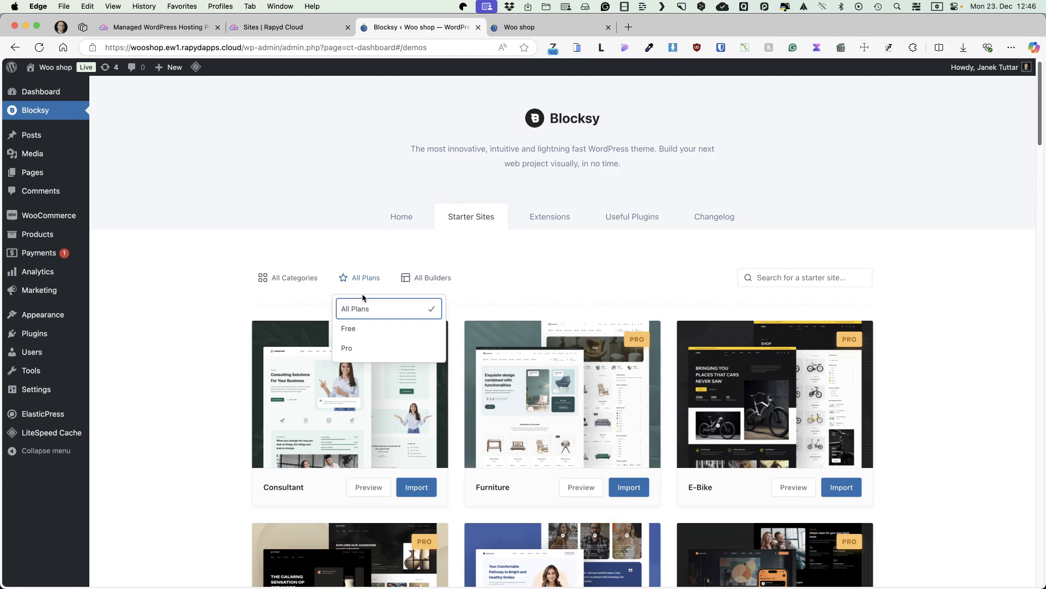
click(348, 327)
click(295, 275)
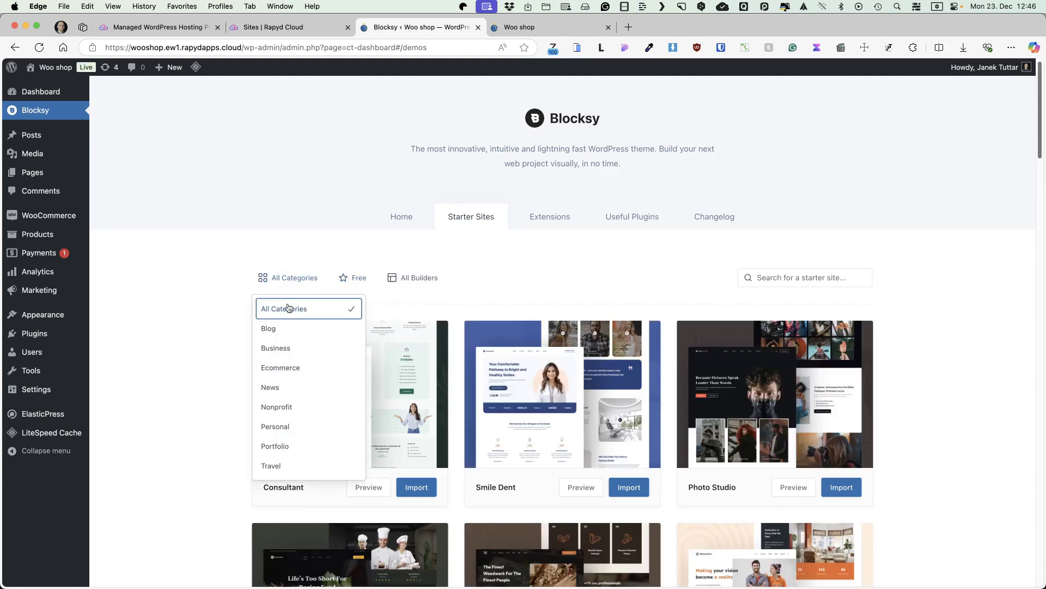
click(288, 365)
click(176, 338)
scroll(883, 238, down, 4)
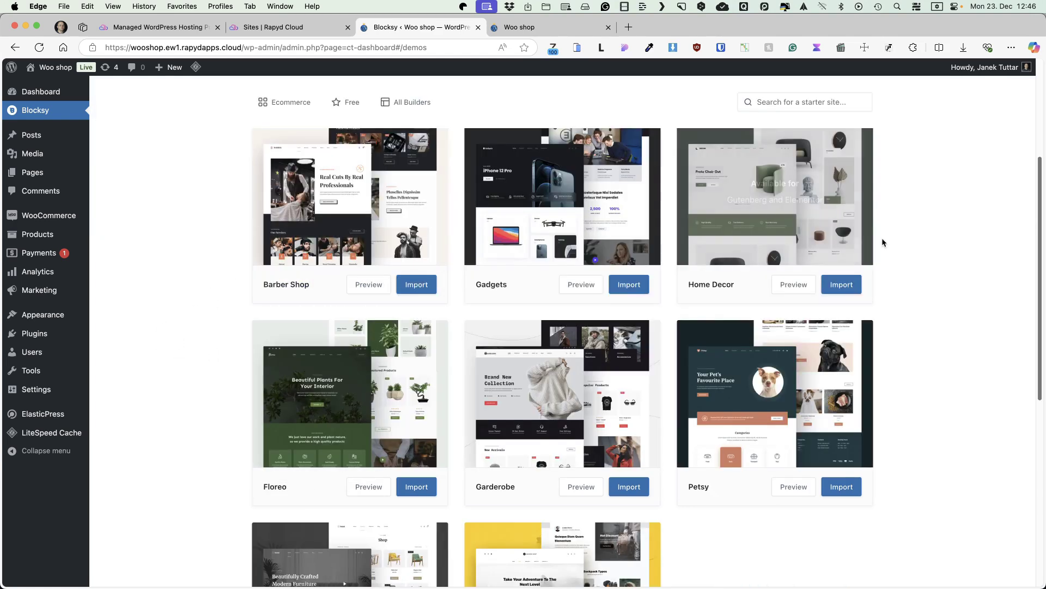
- Preview the Home Decor starter site and import it with Gutenberg and its required plugins, without installing the child theme
click(790, 285)
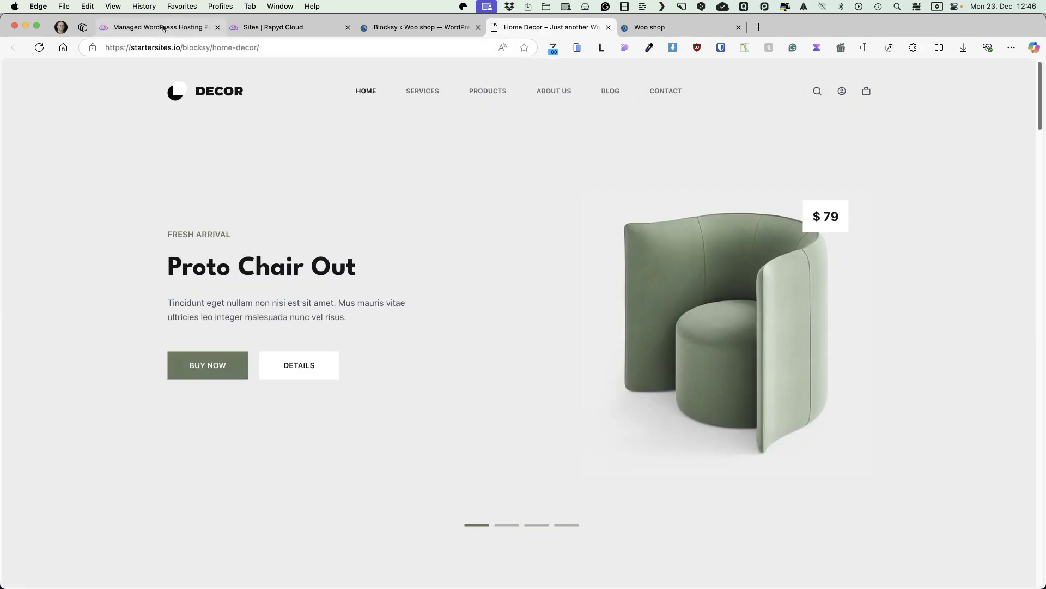
click(414, 26)
click(839, 285)
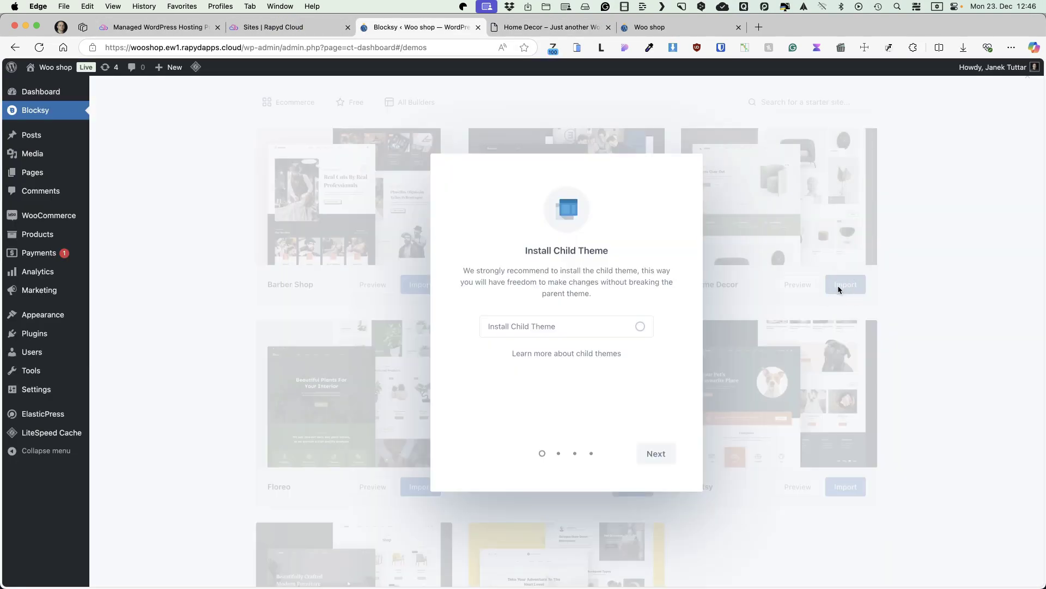
click(660, 464)
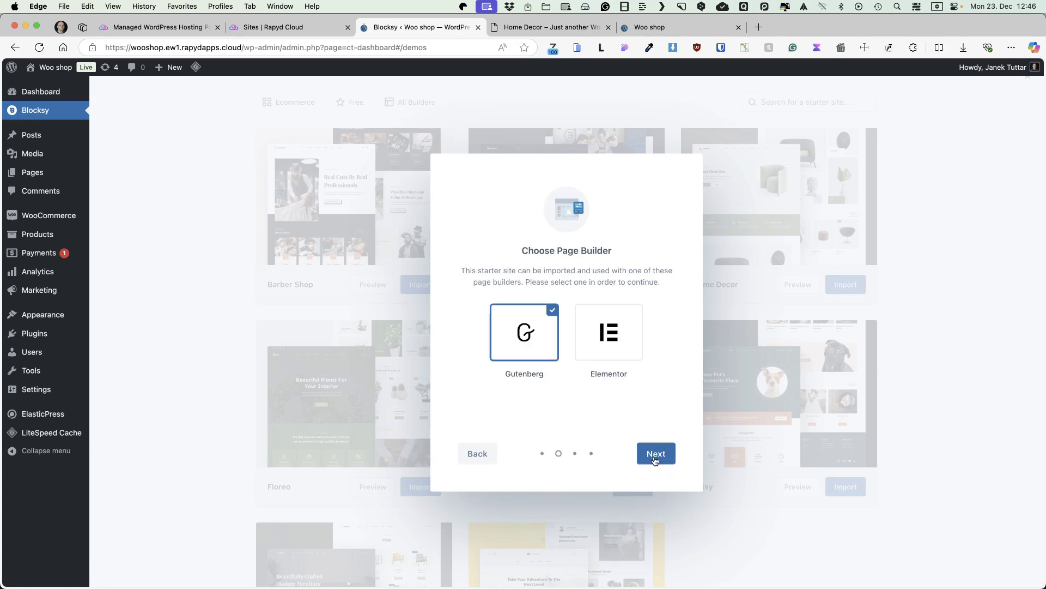
click(654, 461)
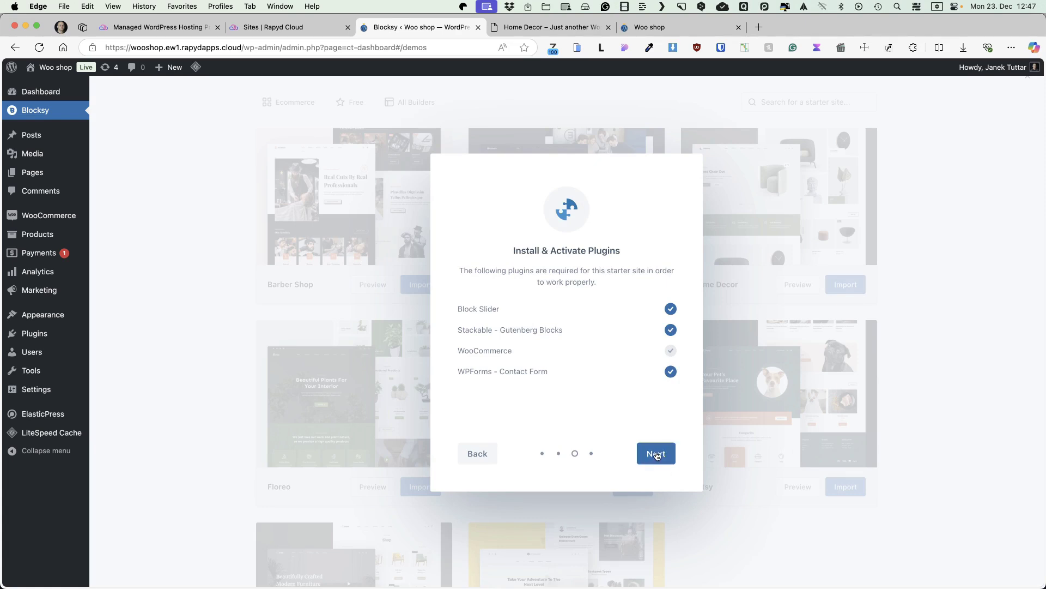
click(657, 455)
click(656, 455)
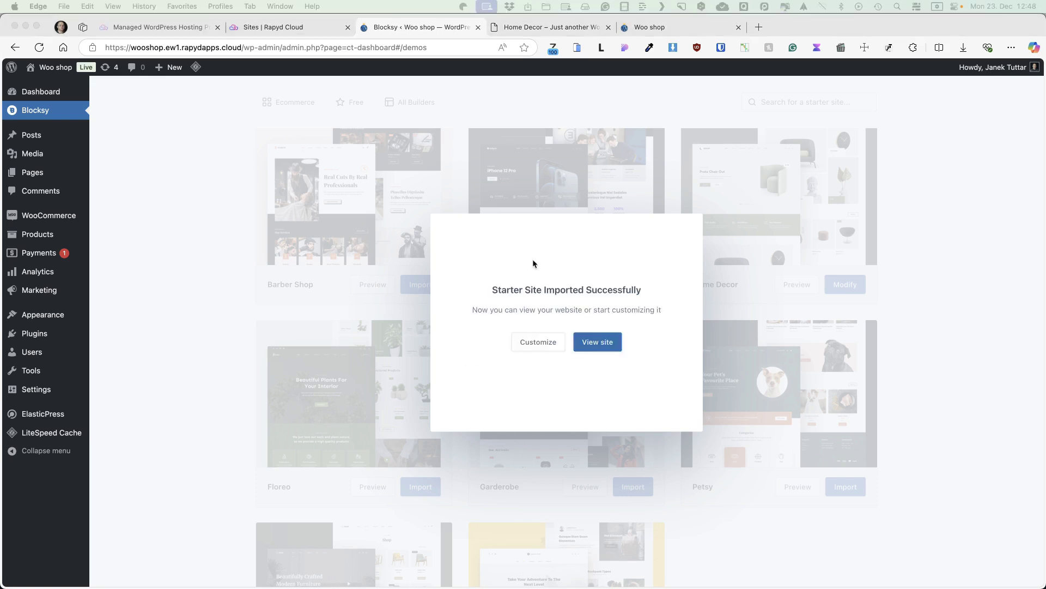
- View the imported Woo shop home page on the live site and return to the WordPress admin
click(594, 341)
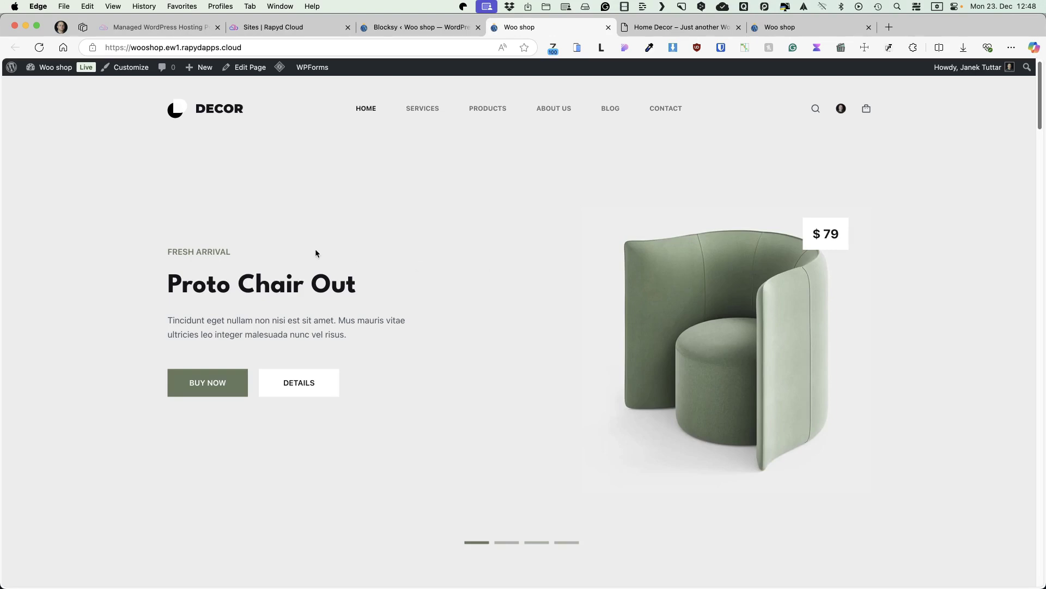
scroll(322, 260, down, 10)
scroll(316, 264, up, 10)
click(414, 28)
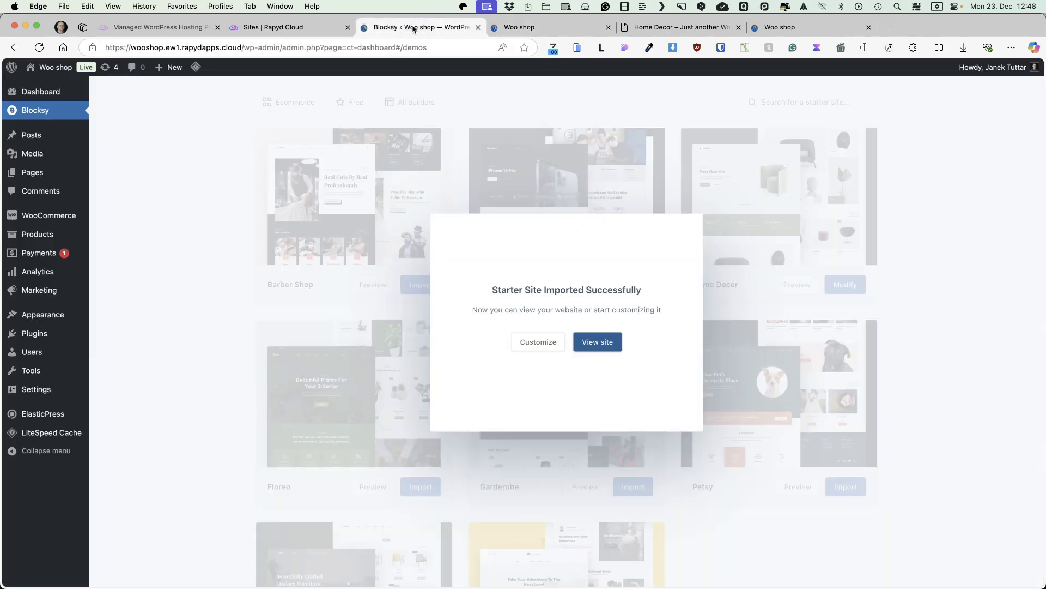
- Open the theme Customizer for the Woo shop
click(532, 348)
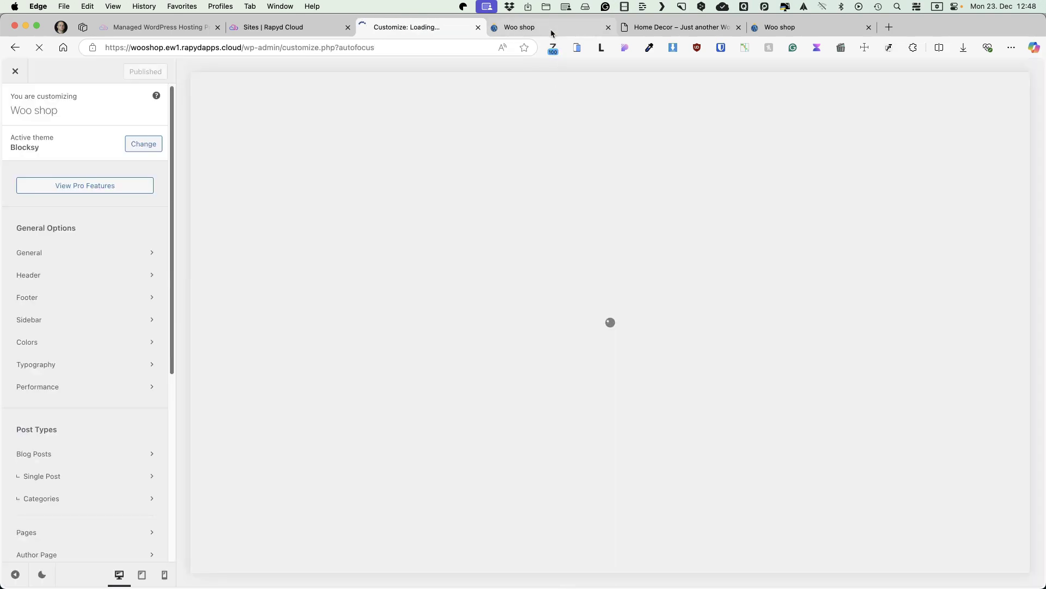
click(552, 28)
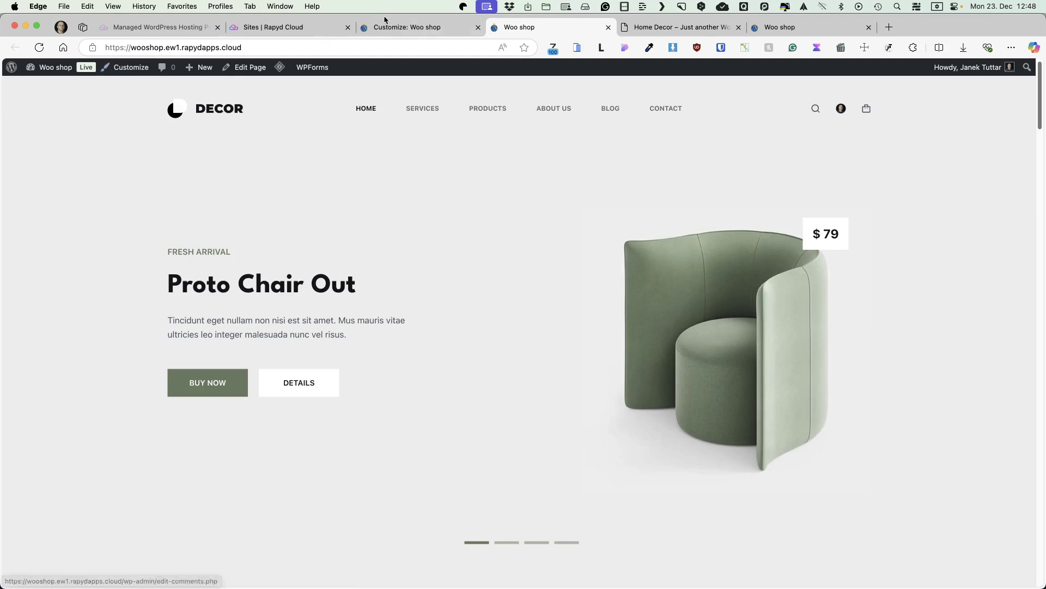
click(420, 27)
mouse_move(96, 361)
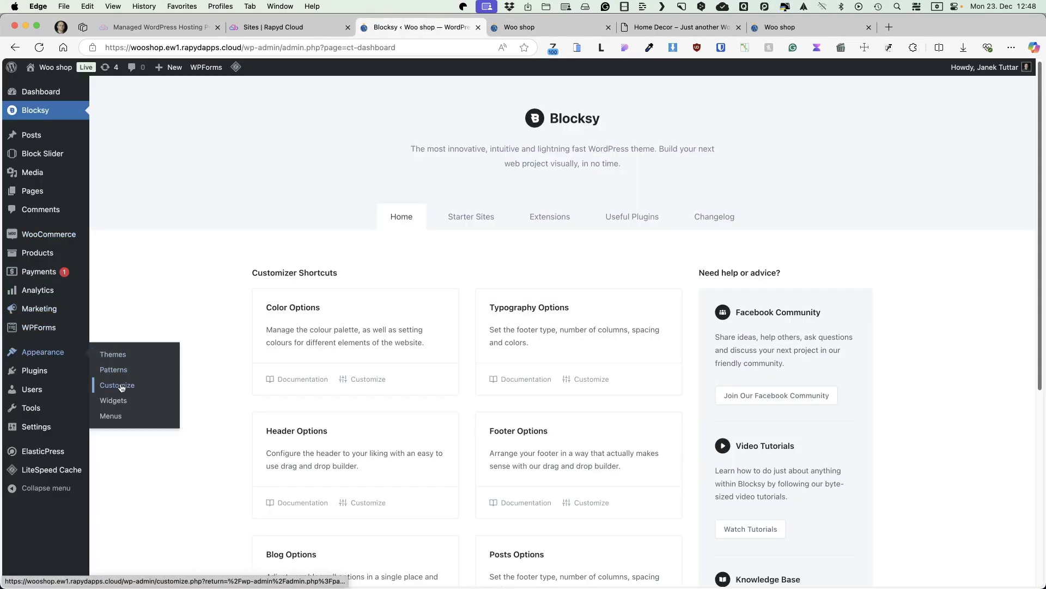
click(122, 387)
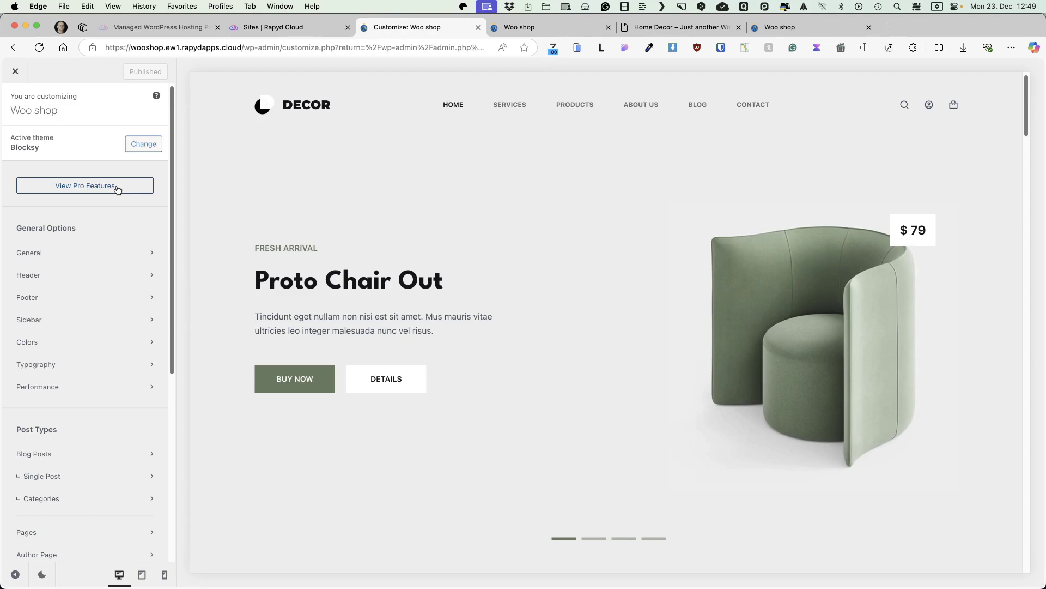
- Examine the Customizer's header main row and logo settings, followed by the typography and color options
click(213, 80)
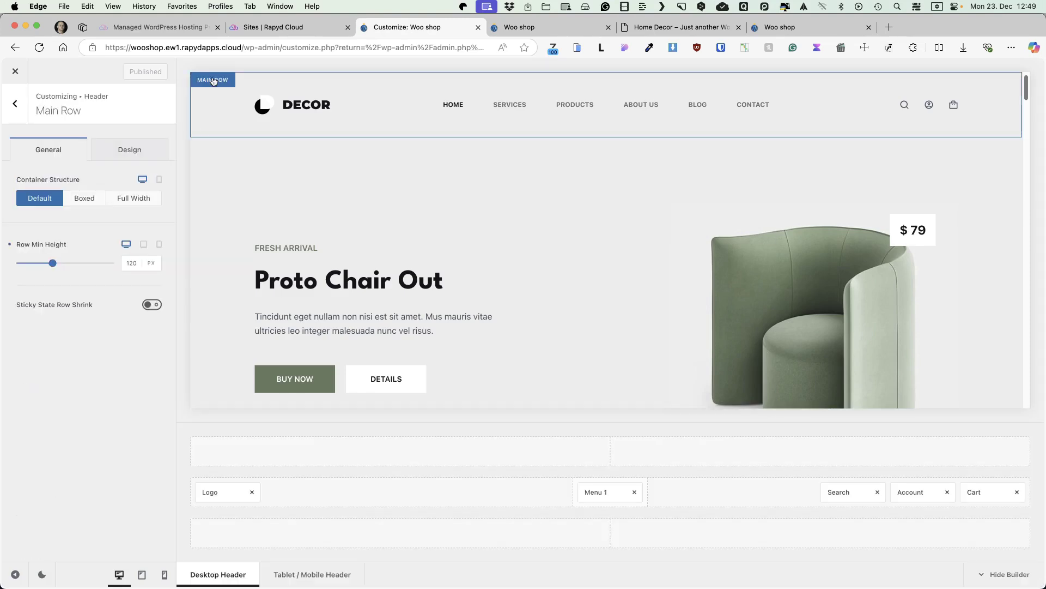
click(212, 79)
click(217, 493)
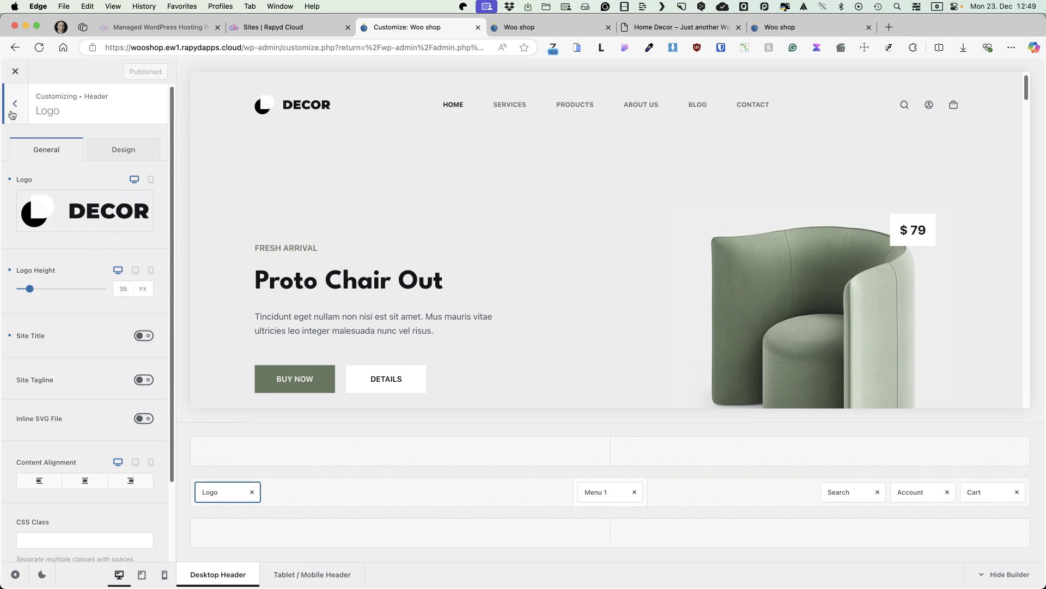
click(14, 112)
click(13, 113)
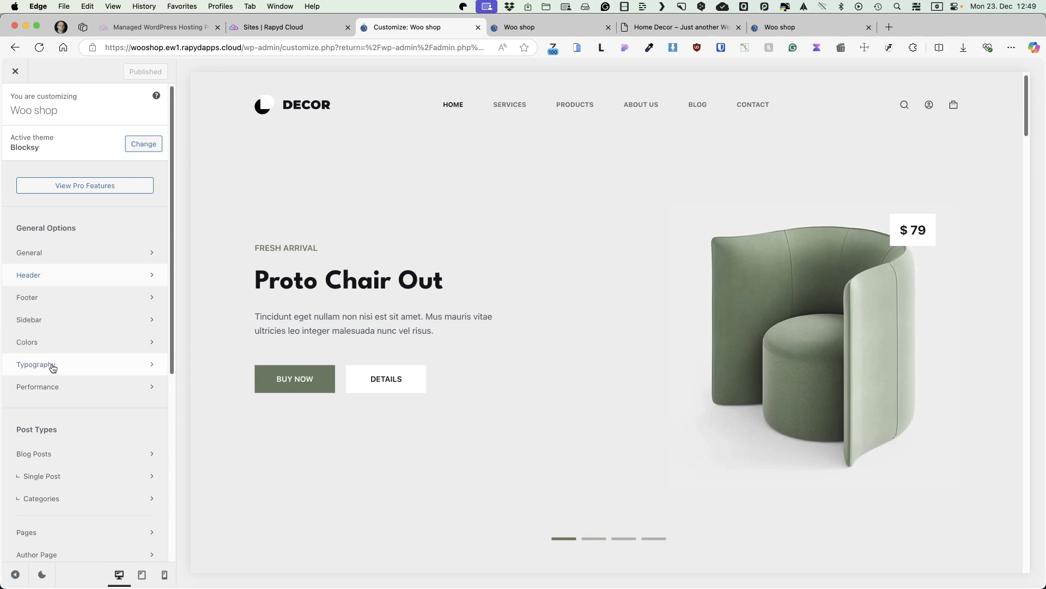
click(51, 364)
click(14, 113)
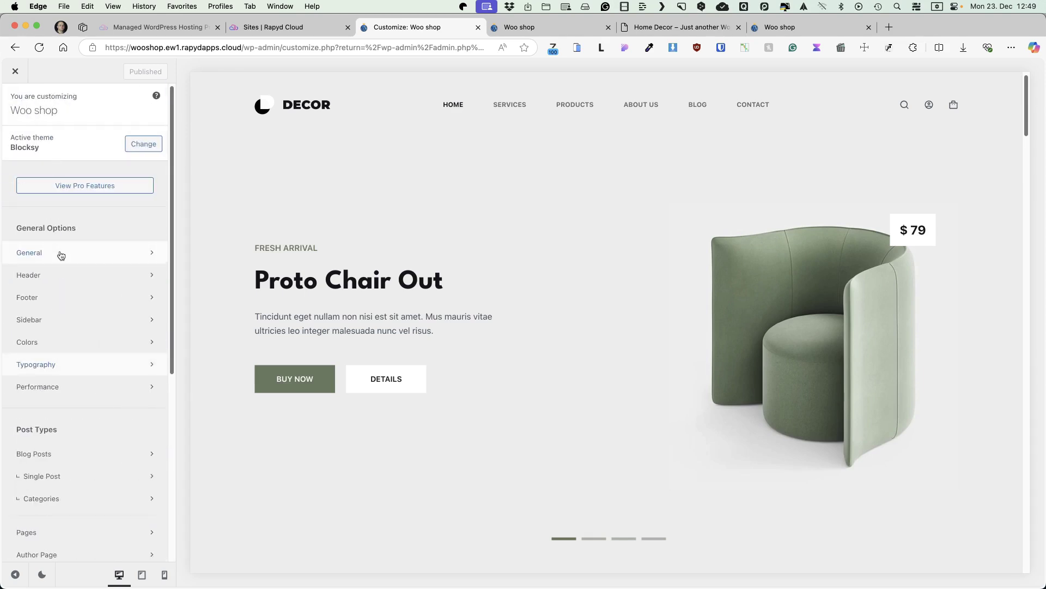
click(71, 342)
key(Escape)
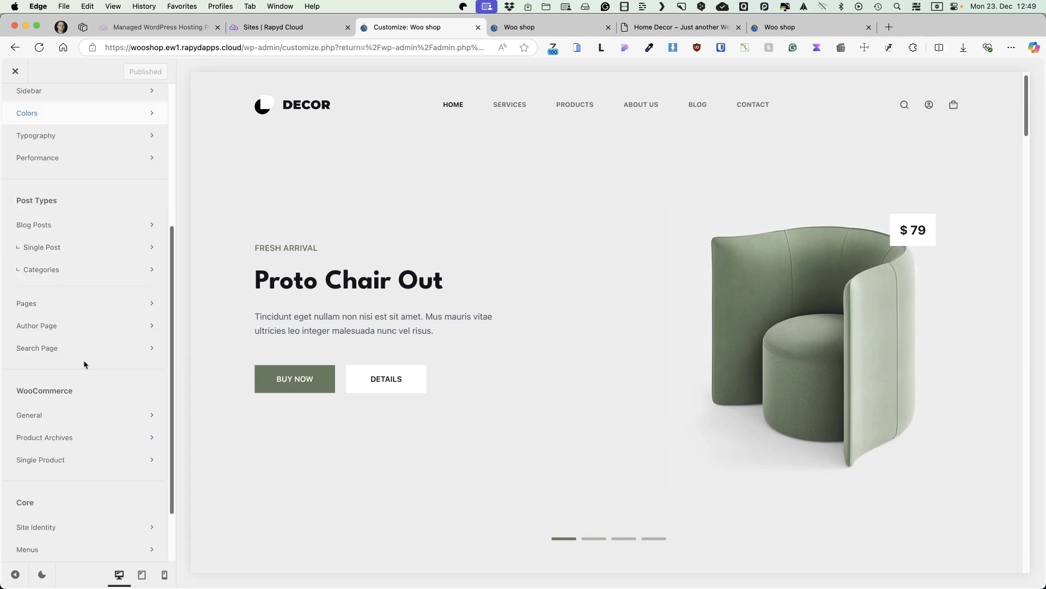
- Open the Products page in the Customizer preview and set the product archive card layout to Type 2
click(574, 112)
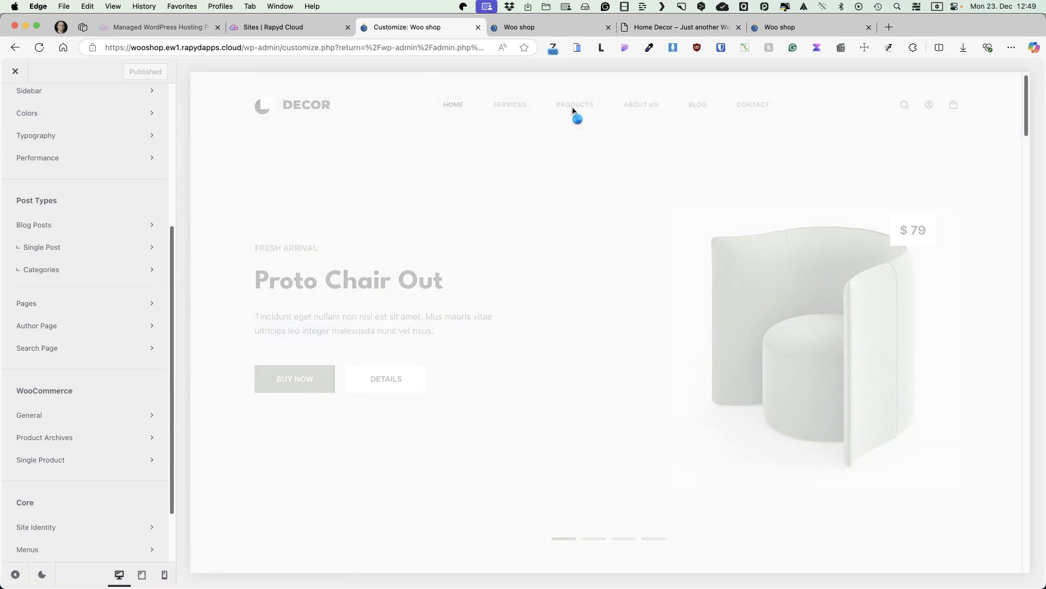
scroll(475, 350, down, 6)
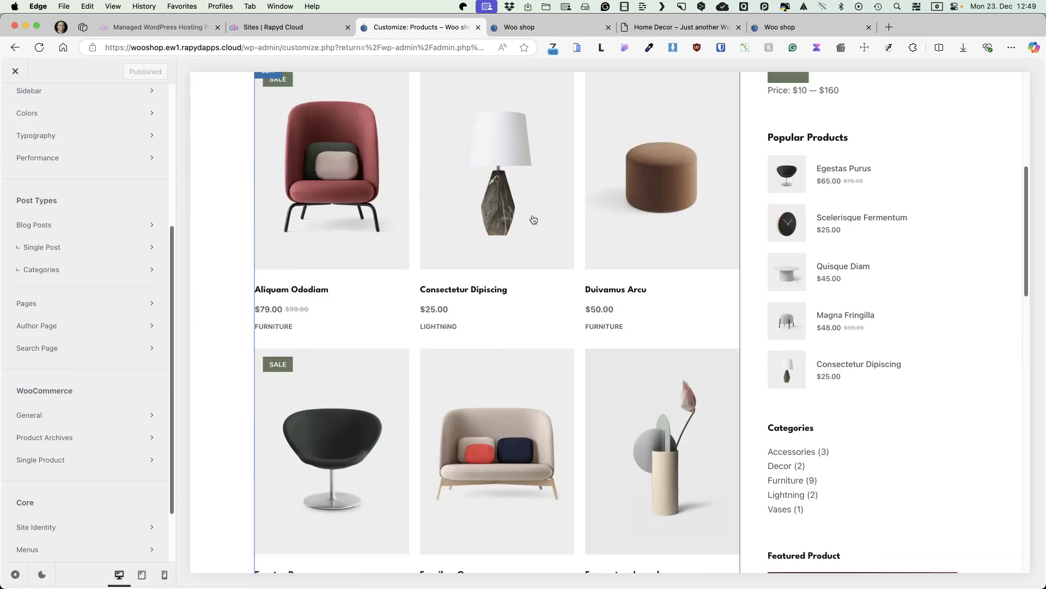
click(104, 437)
click(126, 262)
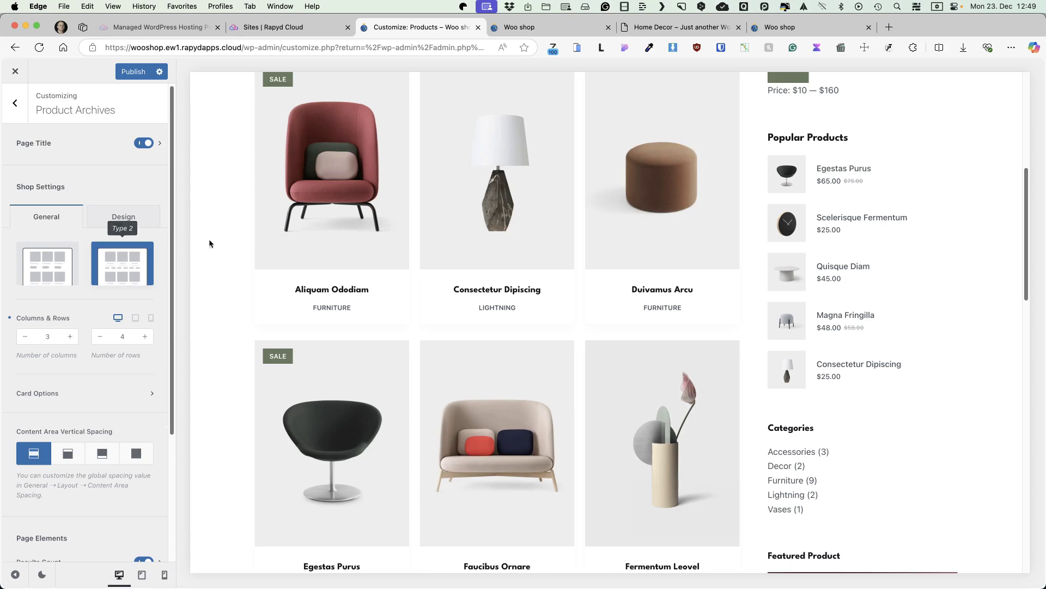
click(338, 184)
- Enable Add to Cart and Price in the product archive card options, then publish the changes and close the Customizer
scroll(94, 323, down, 1)
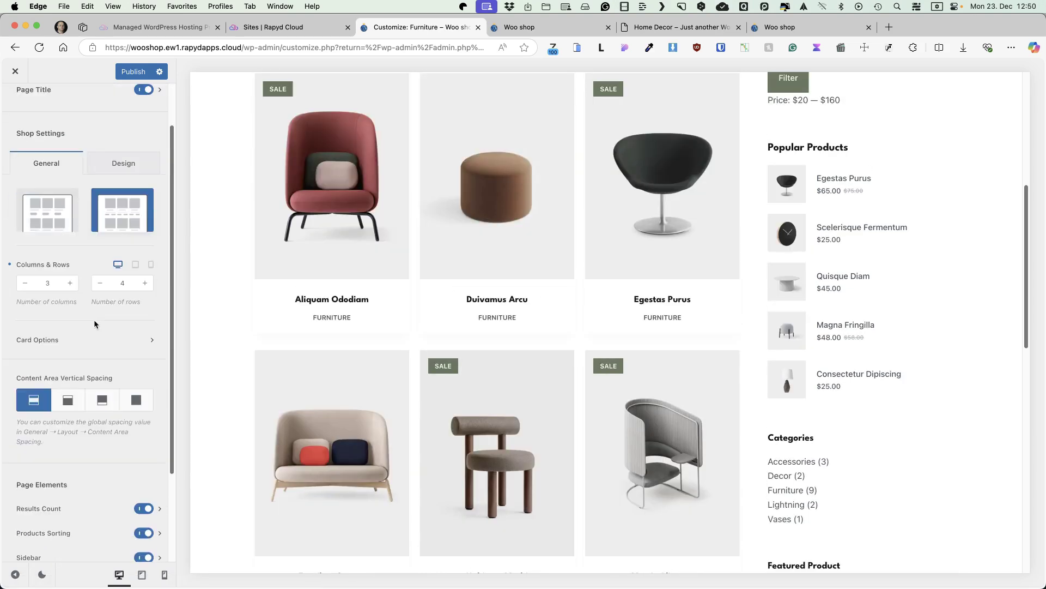
click(89, 339)
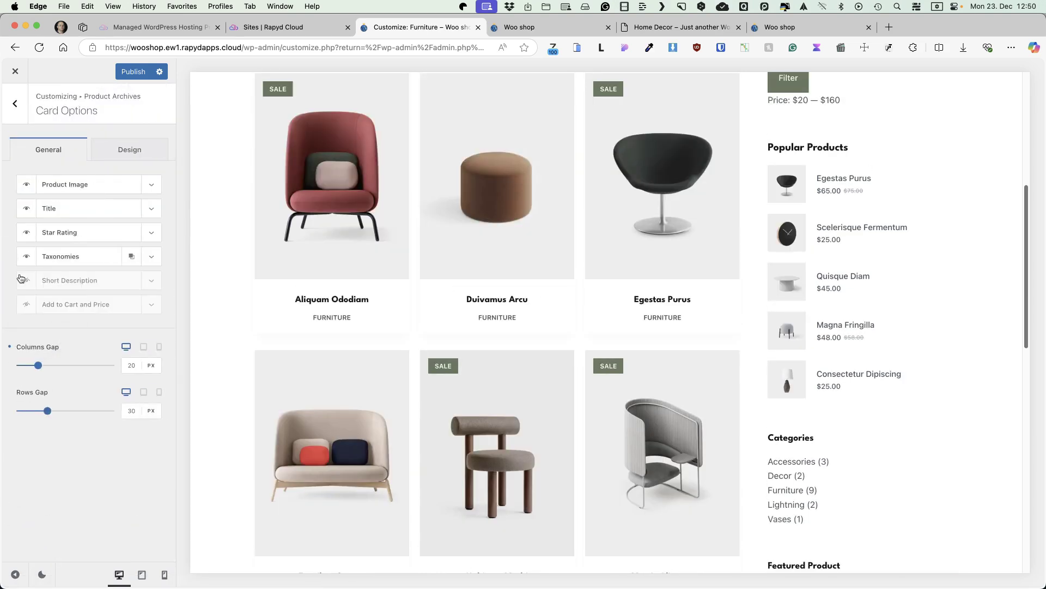
click(26, 304)
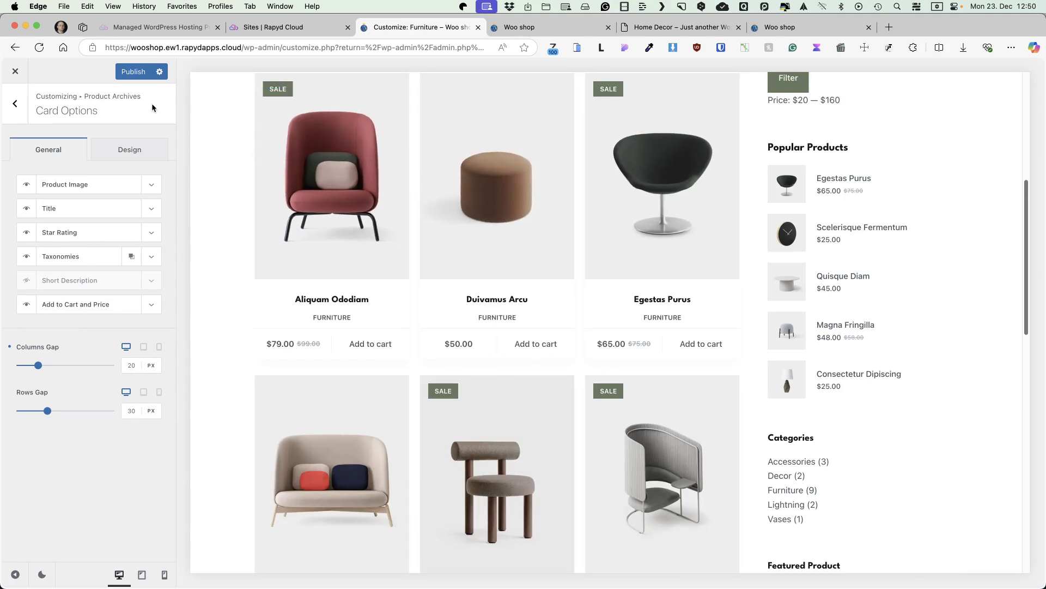
click(126, 72)
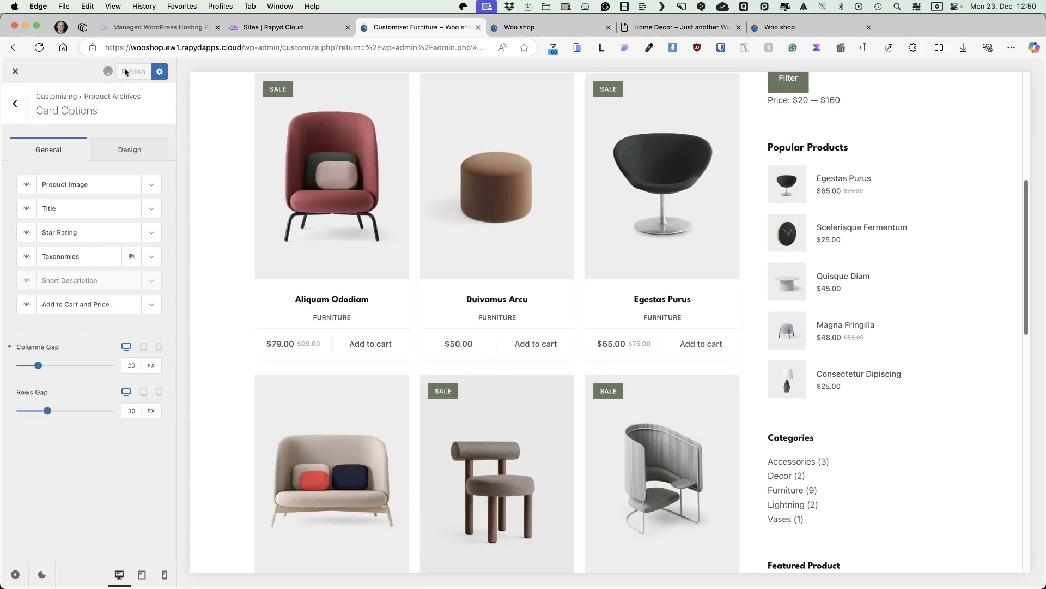
click(14, 77)
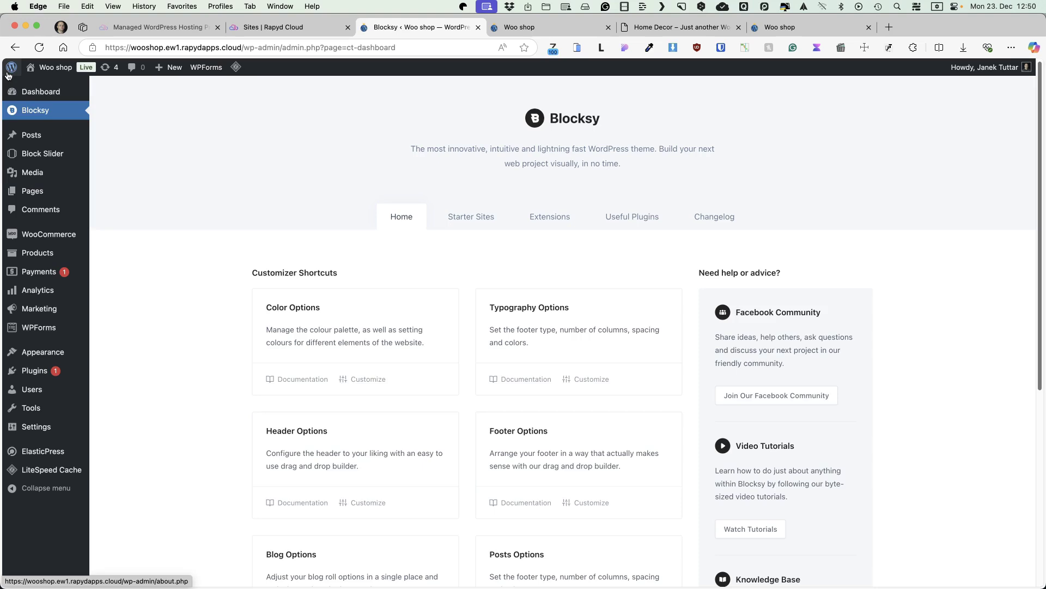
- Open the WooCommerce general settings and check the available selling location options
mouse_move(22, 69)
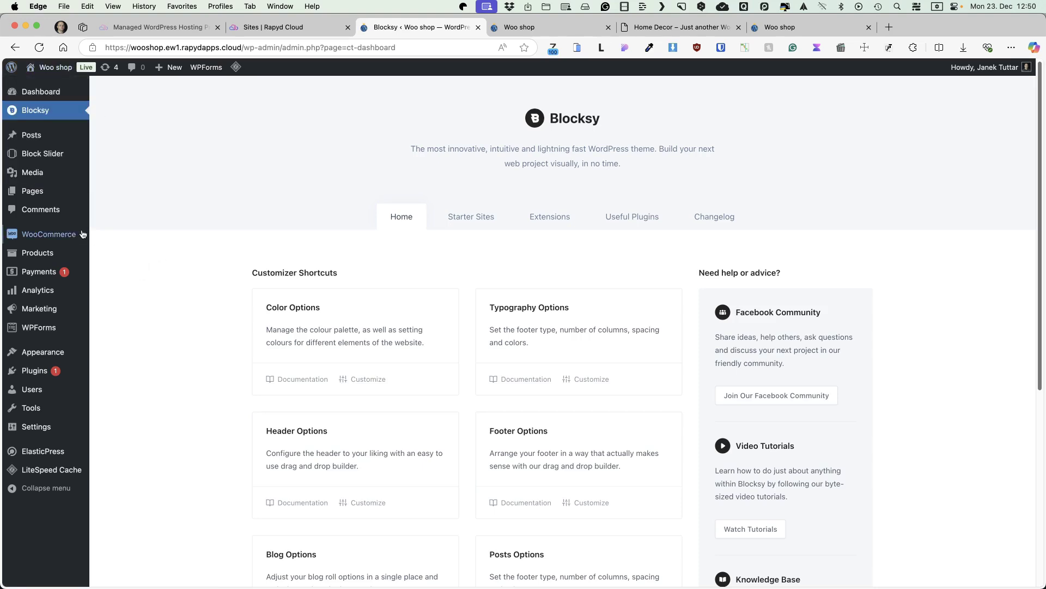
mouse_move(83, 234)
click(120, 309)
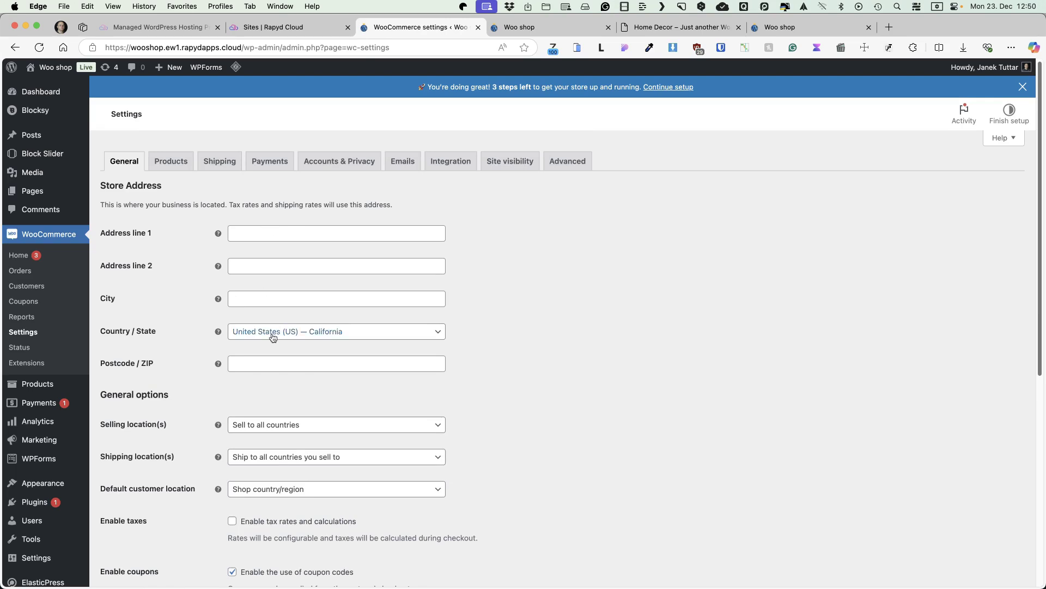
scroll(273, 327, down, 5)
scroll(275, 327, down, 2)
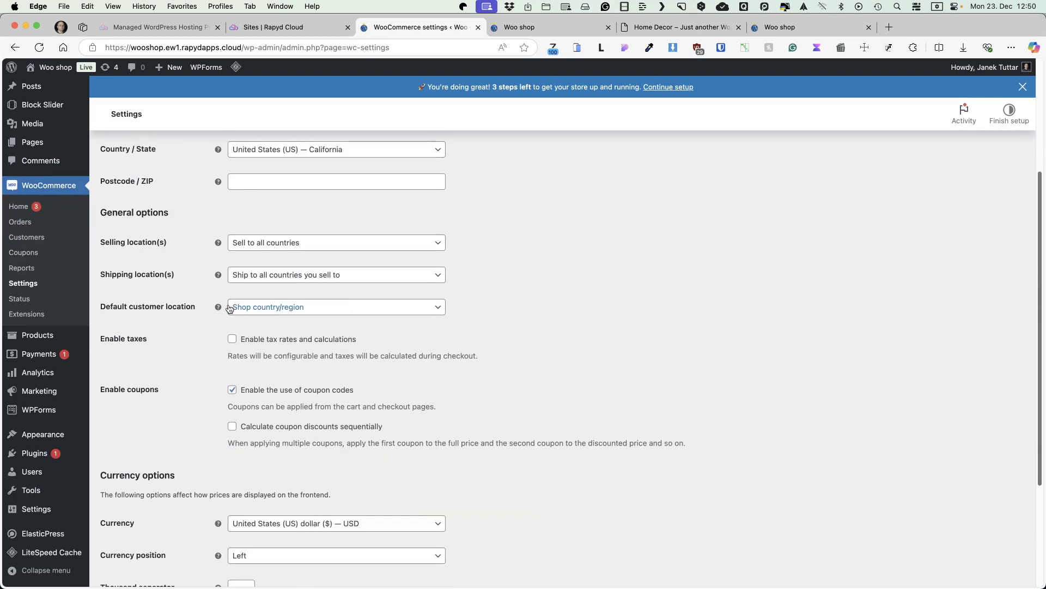
click(312, 251)
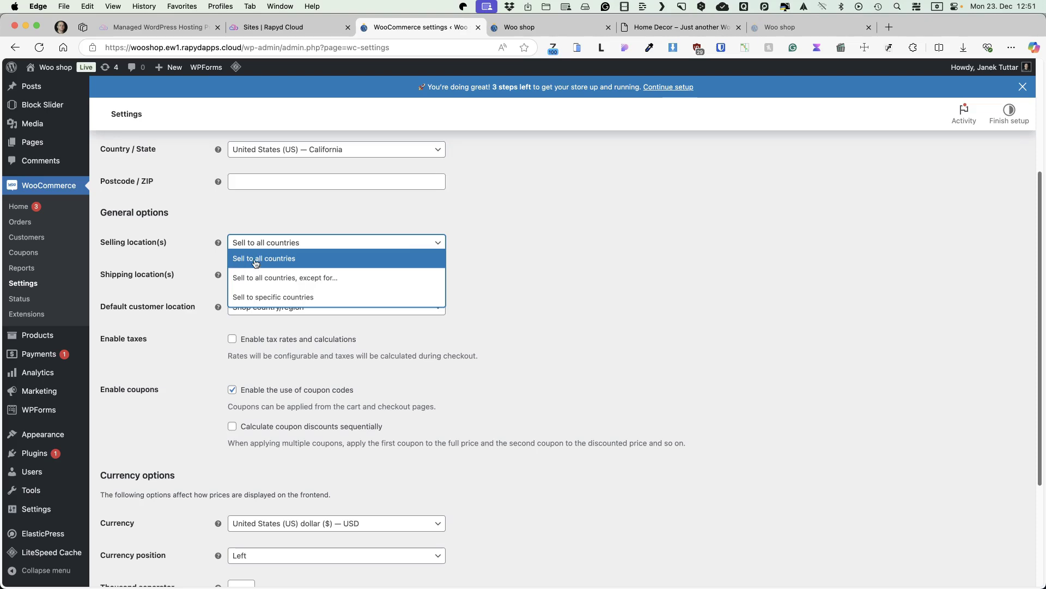
click(546, 236)
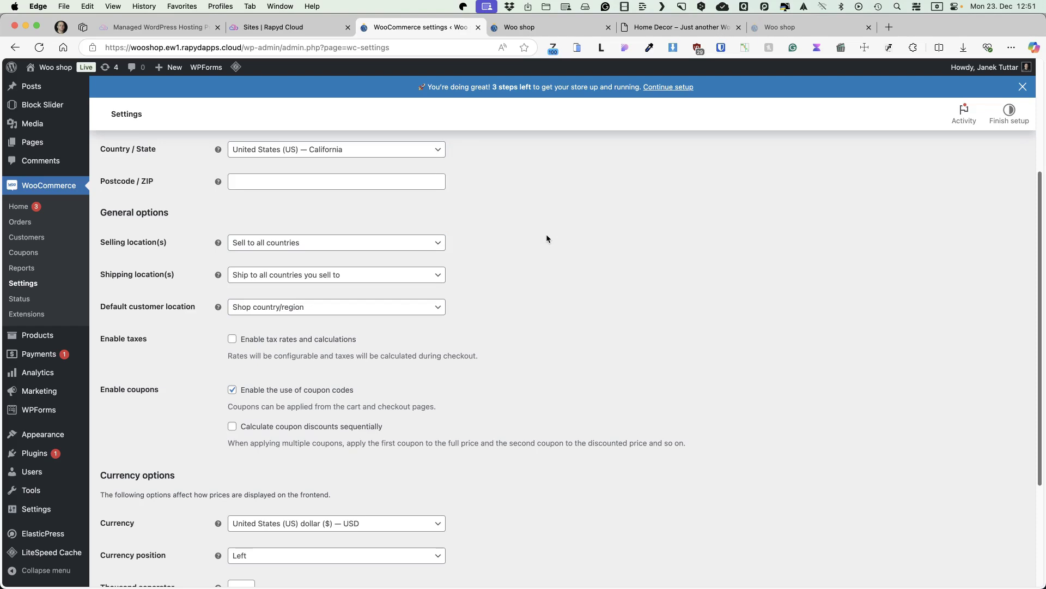
- Enable tax rates and calculations in the general store settings and set the currency to Euro (€) — EUR
scroll(614, 224, down, 4)
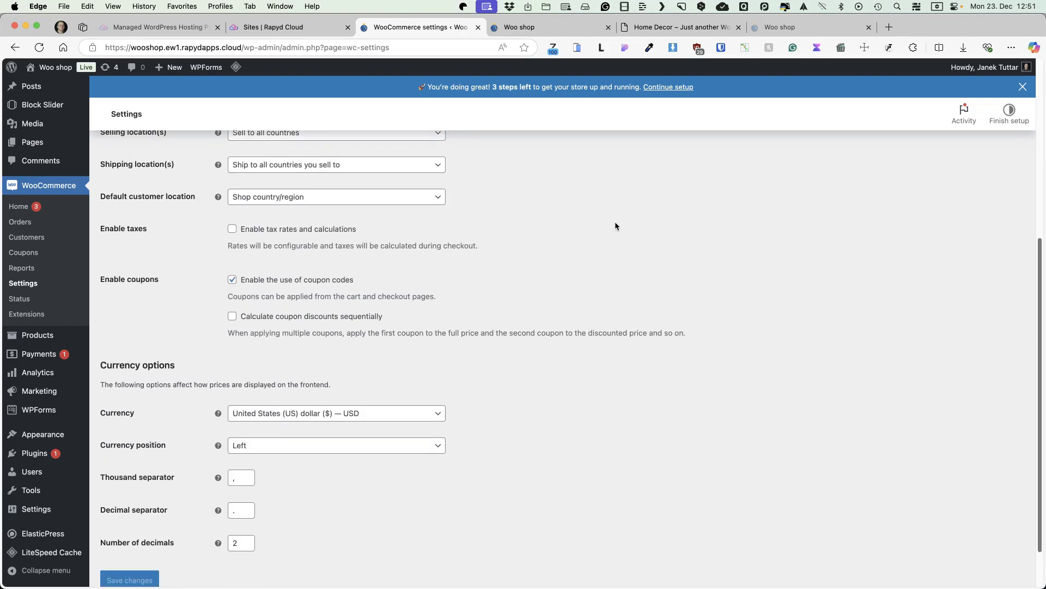
click(233, 230)
scroll(238, 238, down, 2)
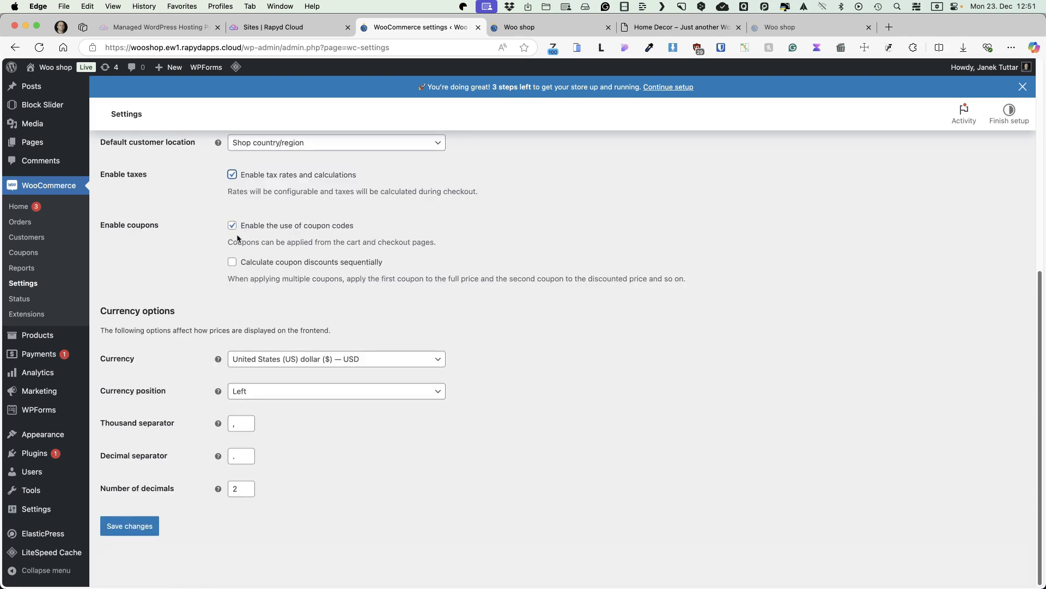
click(267, 360)
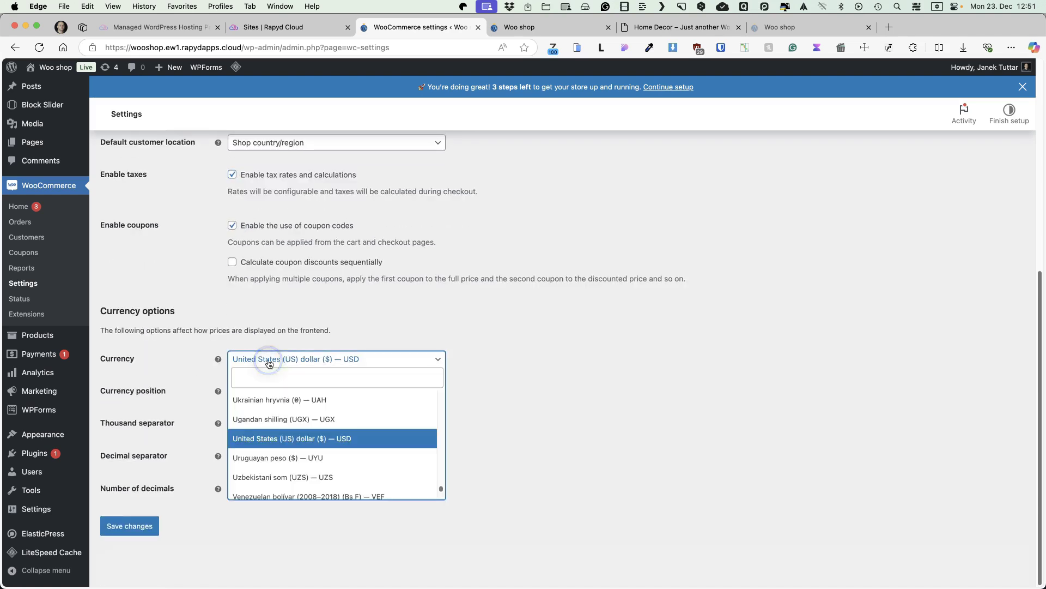
text(euro)
key(Return)
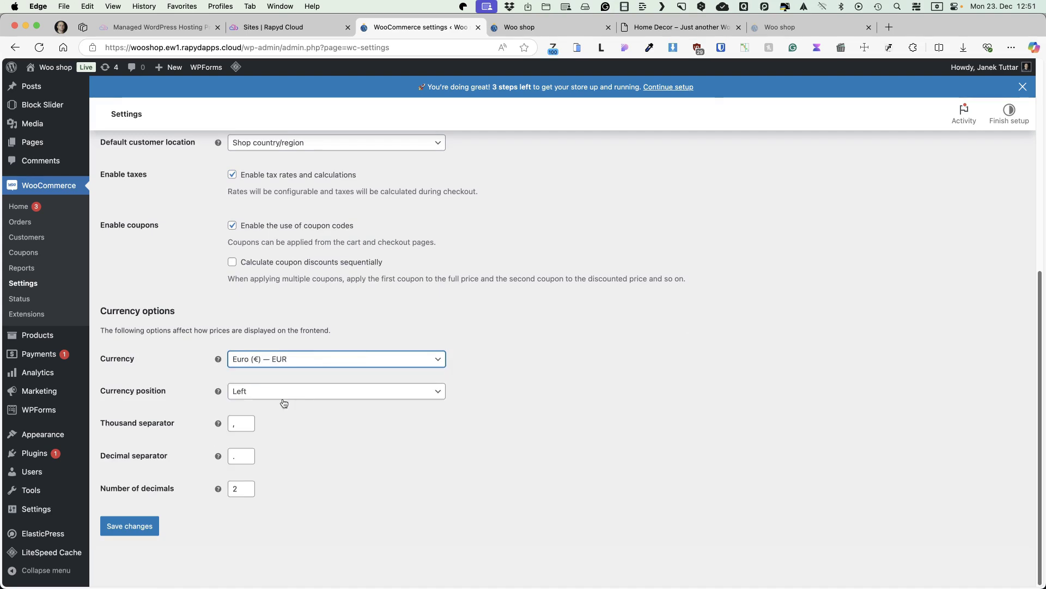
- Set the currency position to Right and save the general settings
click(275, 392)
click(244, 428)
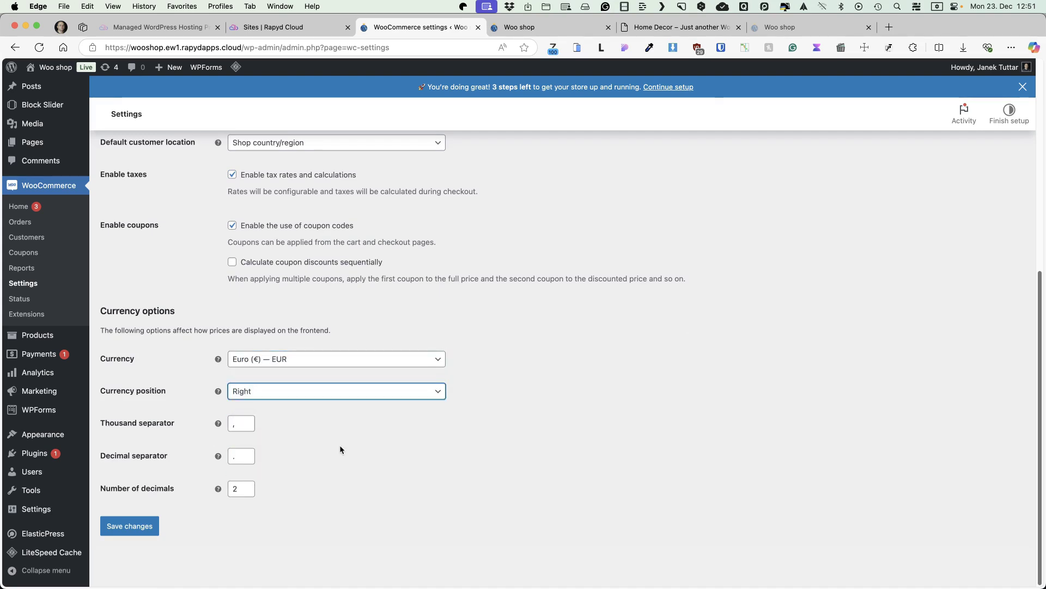
click(131, 525)
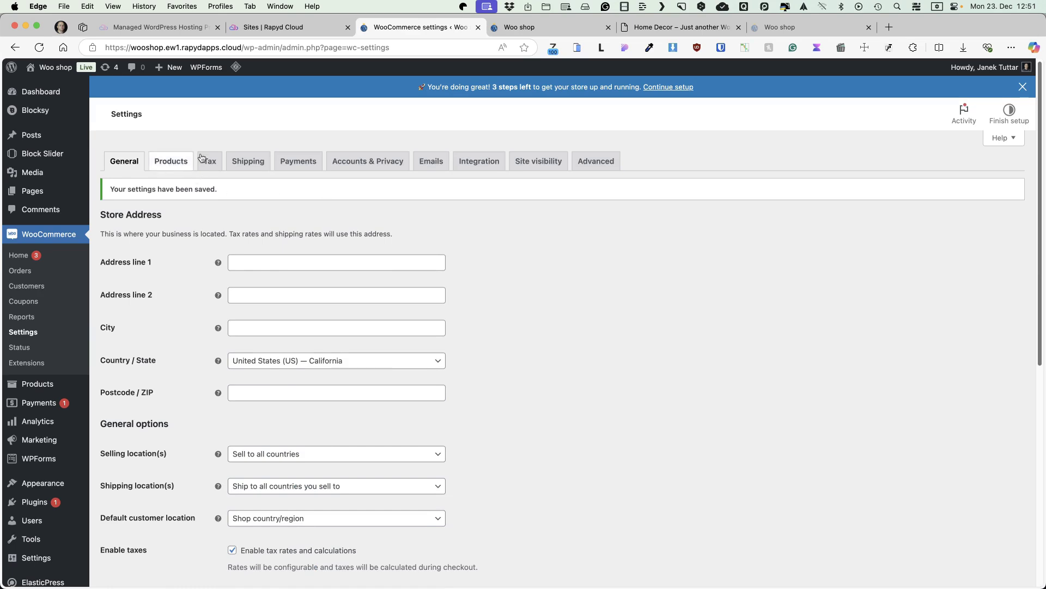
- Examine the general product settings and the inventory options for stock management and notifications
click(170, 160)
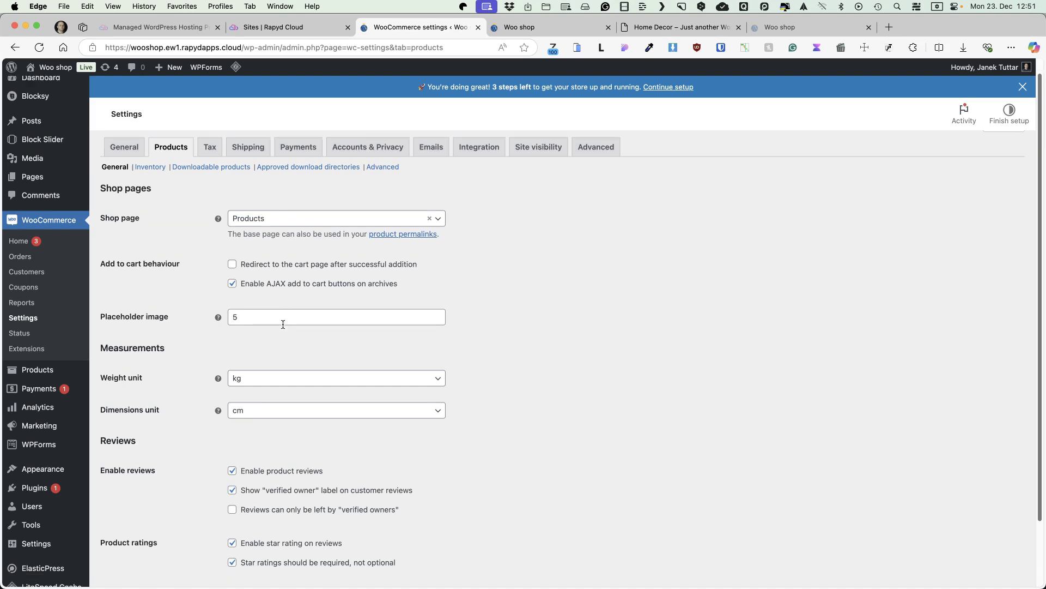
click(154, 181)
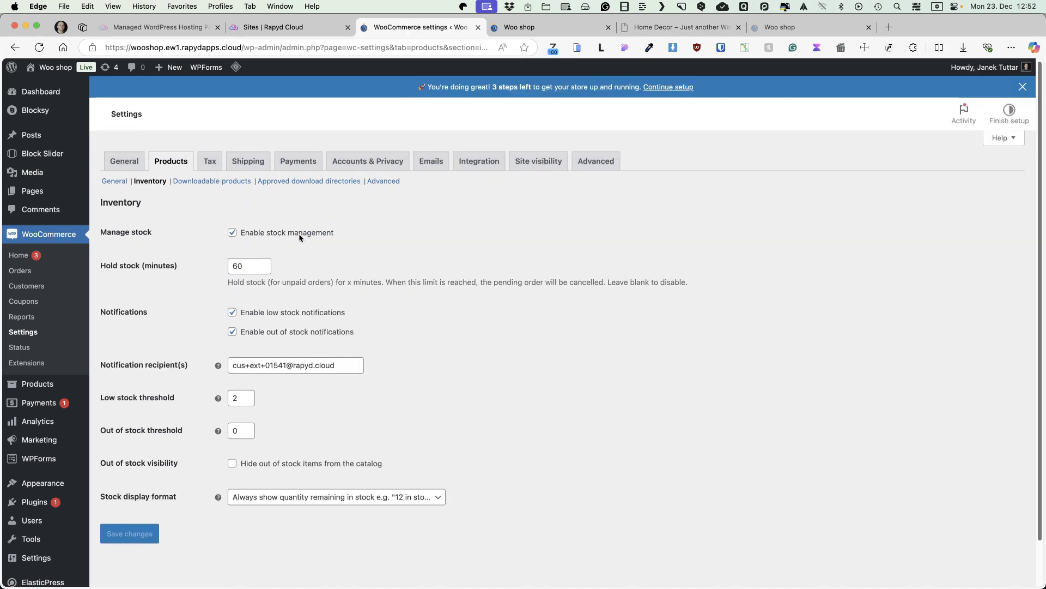
drag(346, 364, 227, 364)
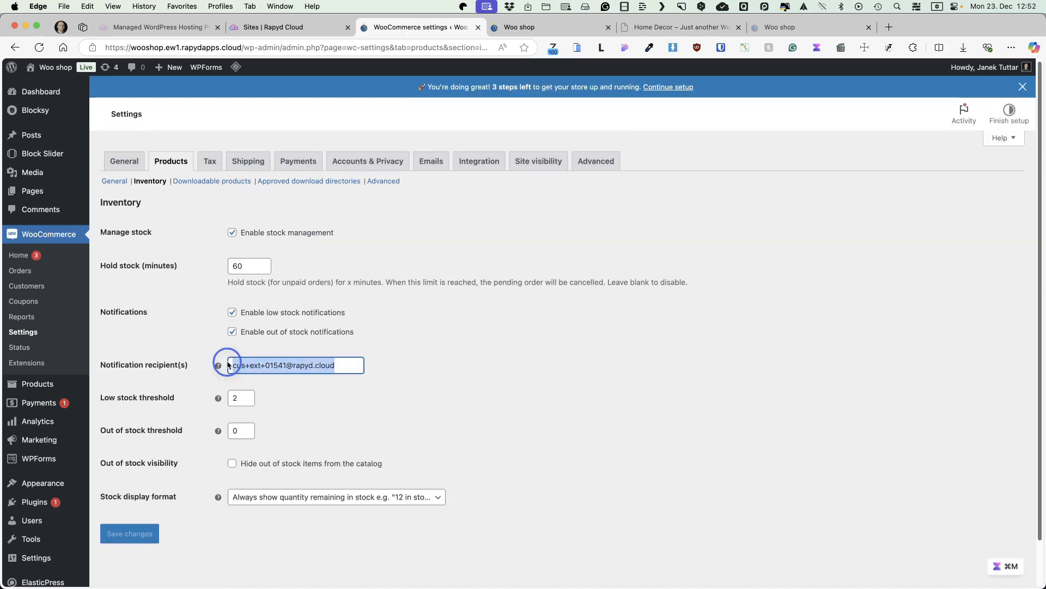
click(570, 365)
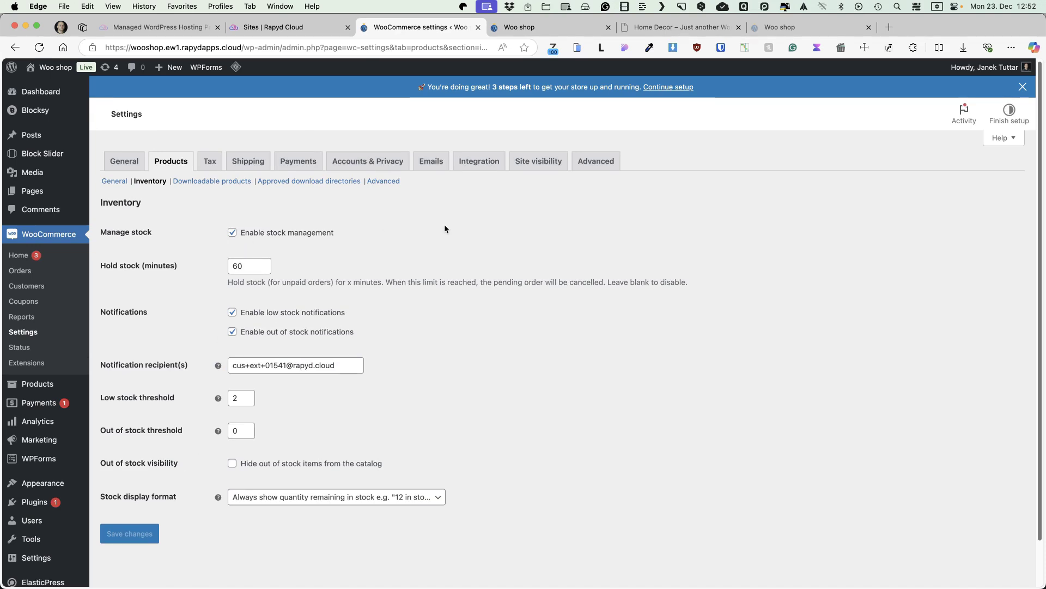
- In the tax options, set product prices to be entered inclusive of tax and clear the additional tax classes
click(210, 160)
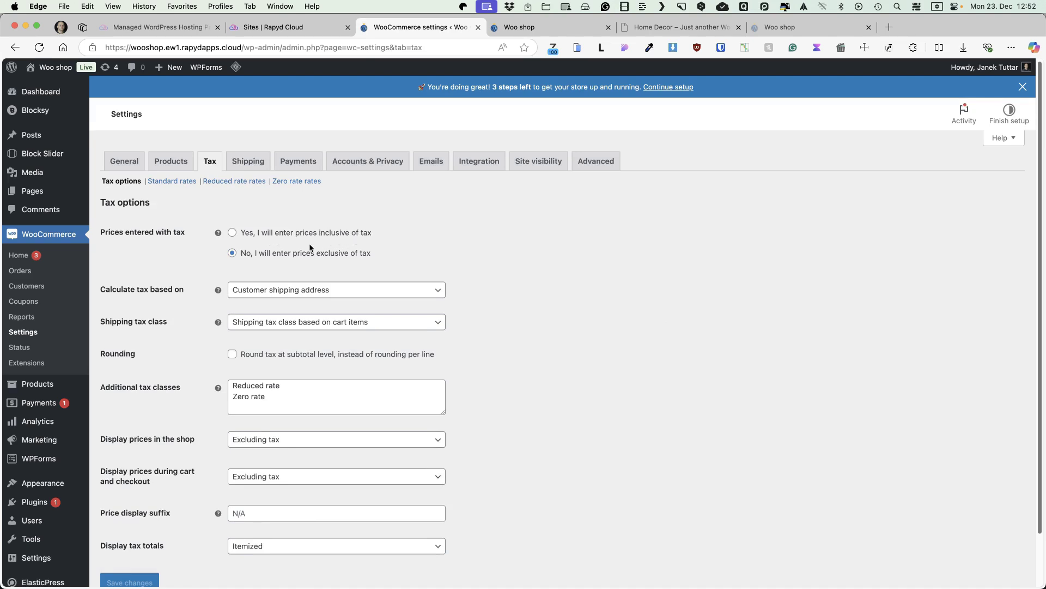
click(262, 234)
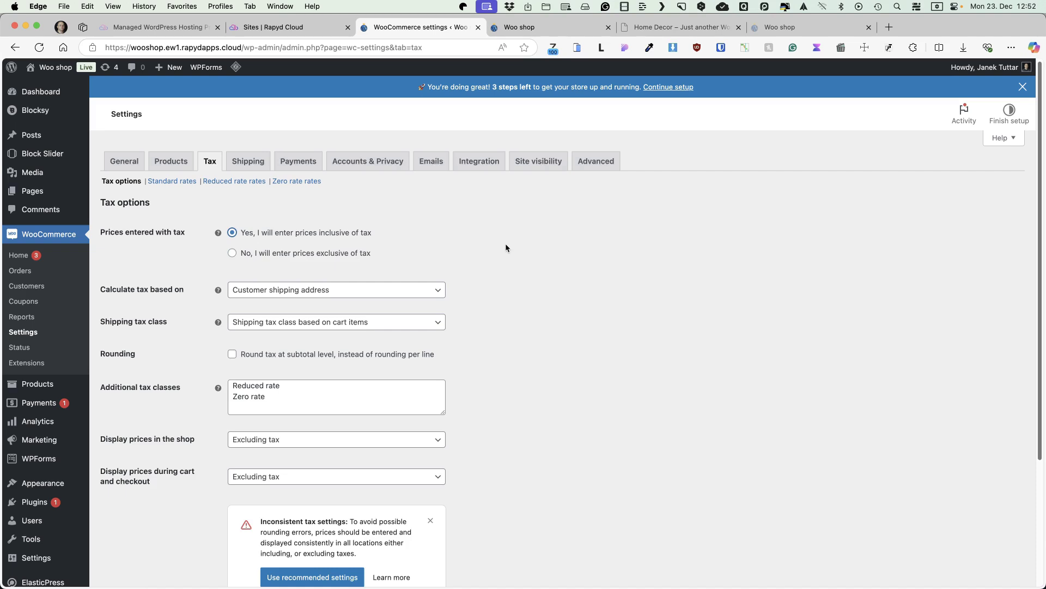
drag(283, 406, 168, 374)
key(BackSpace)
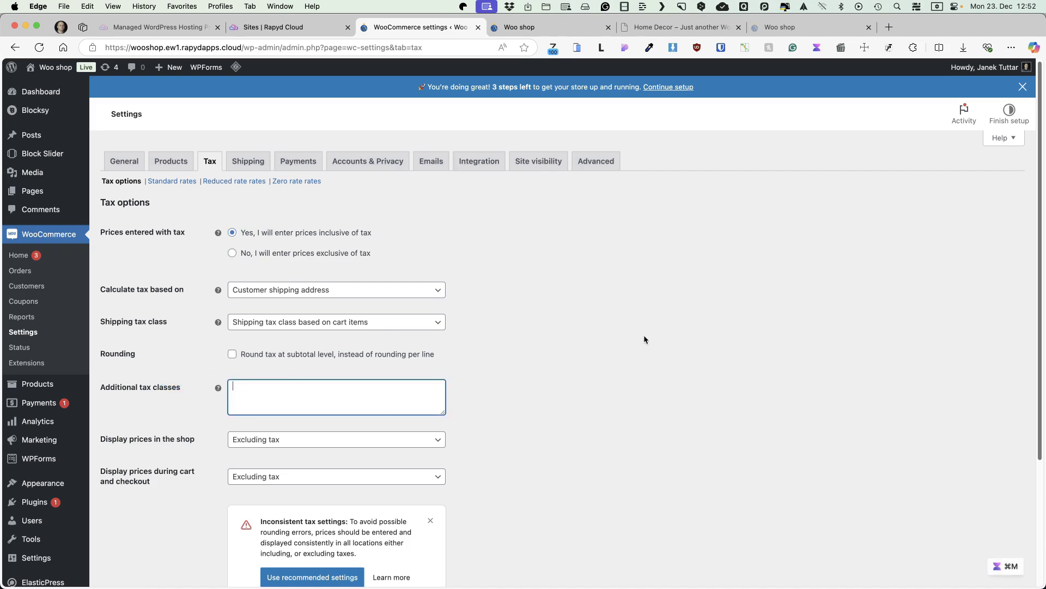
- Set prices in the shop and during cart and checkout to display including tax, and save the tax options
scroll(643, 334, down, 5)
click(273, 277)
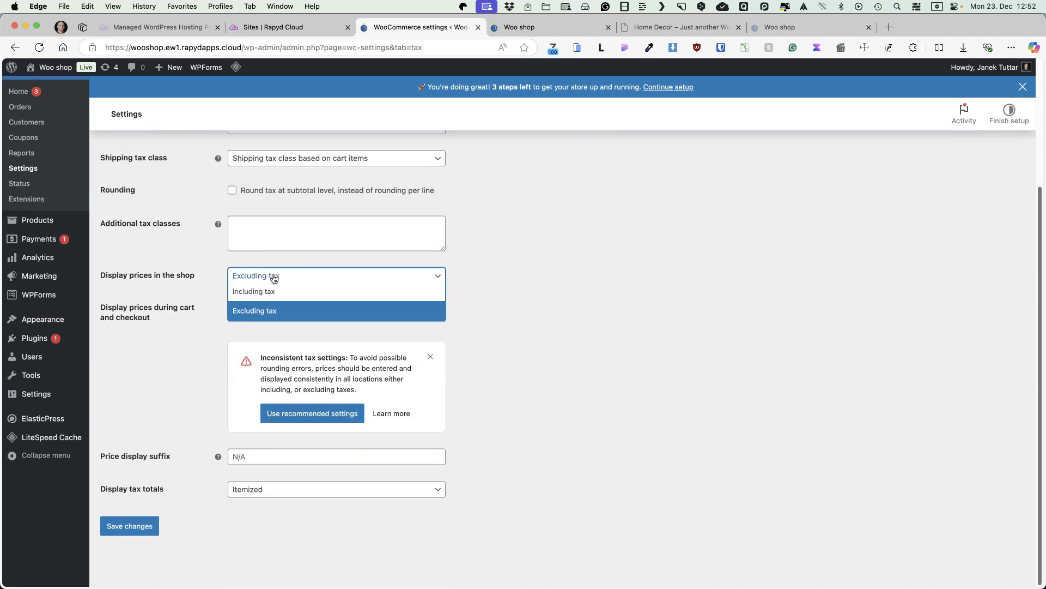
click(246, 299)
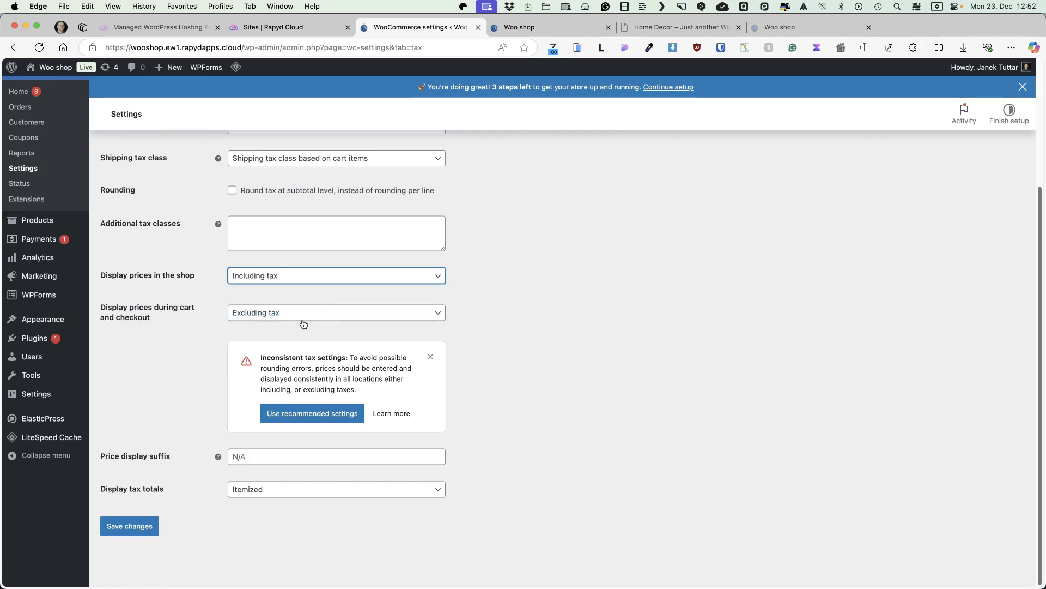
click(275, 313)
click(270, 328)
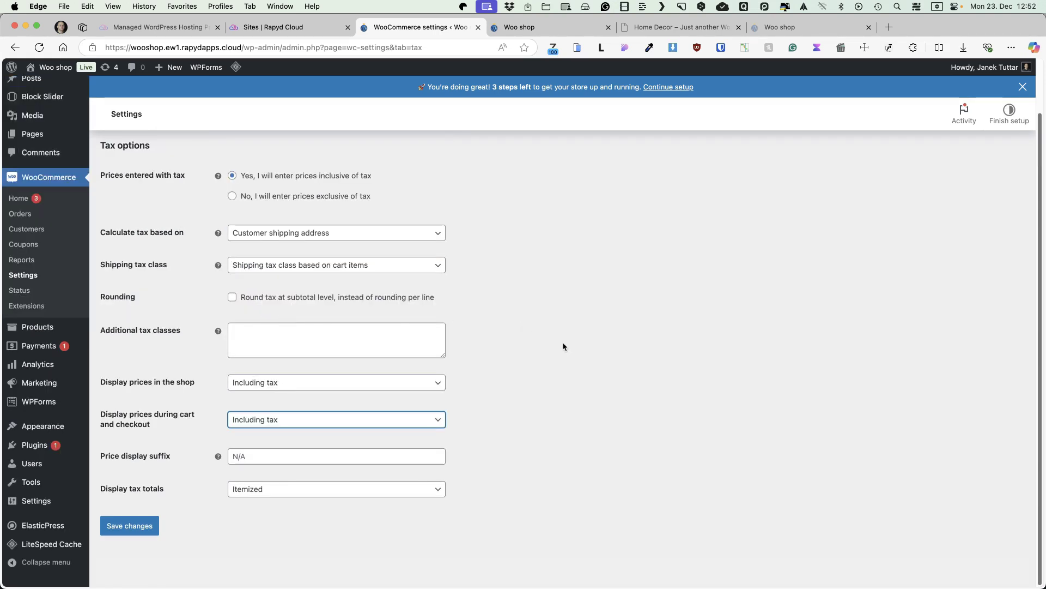
click(131, 527)
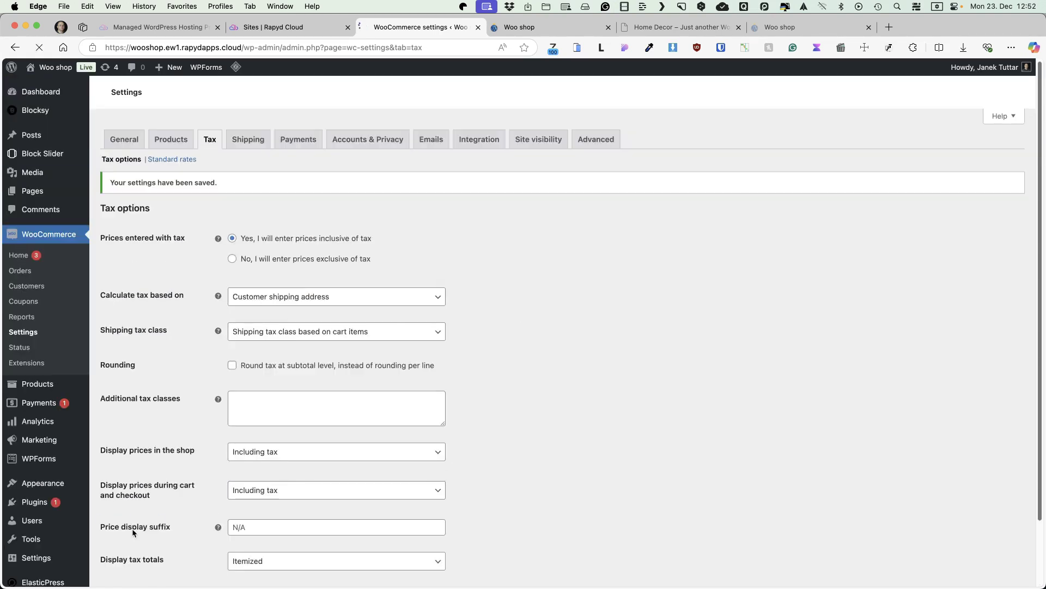
- Add a standard tax rate for country code EE with a rate of 22% and the tax name VAT, and save it
click(171, 185)
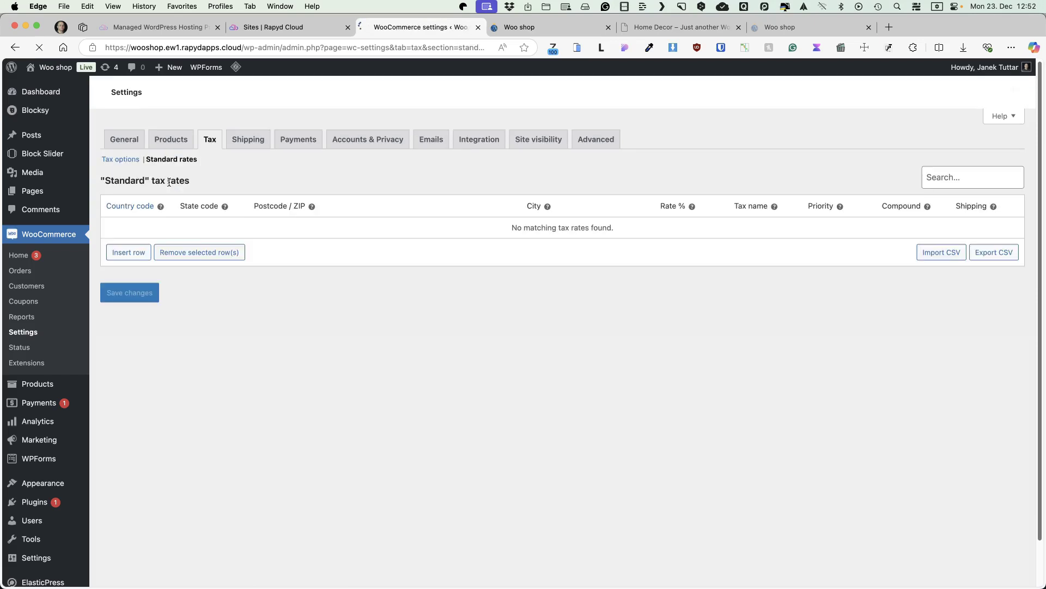
click(128, 274)
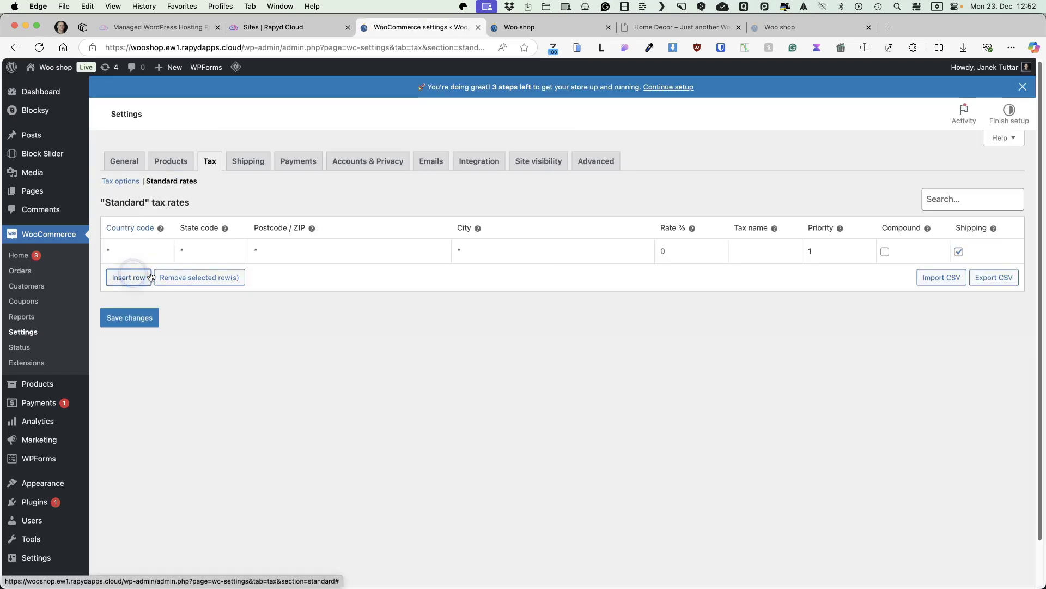
click(137, 250)
text(EE)
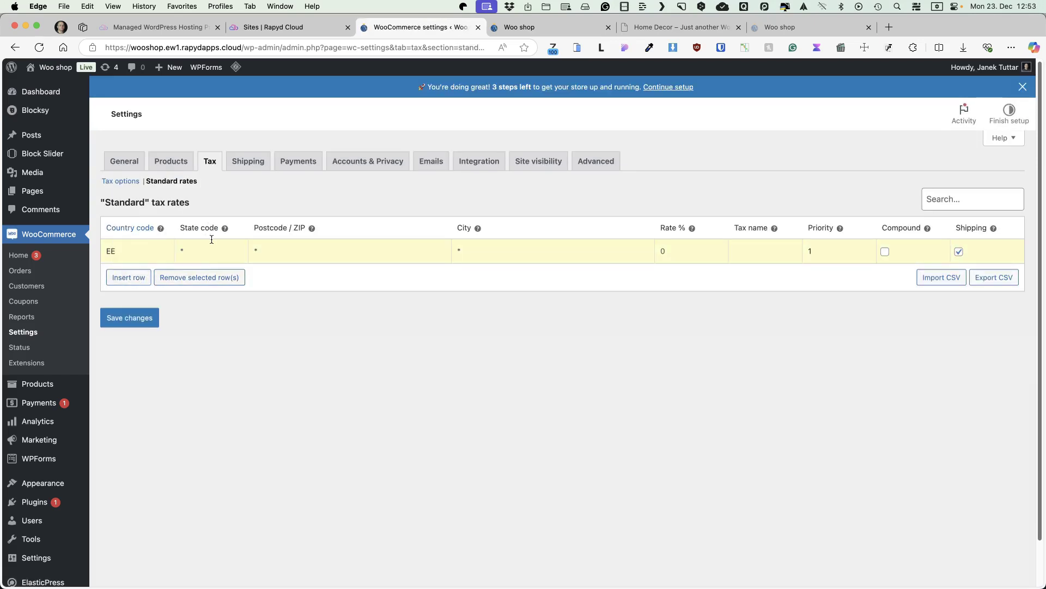
click(689, 250)
text(22)
click(761, 249)
click(120, 319)
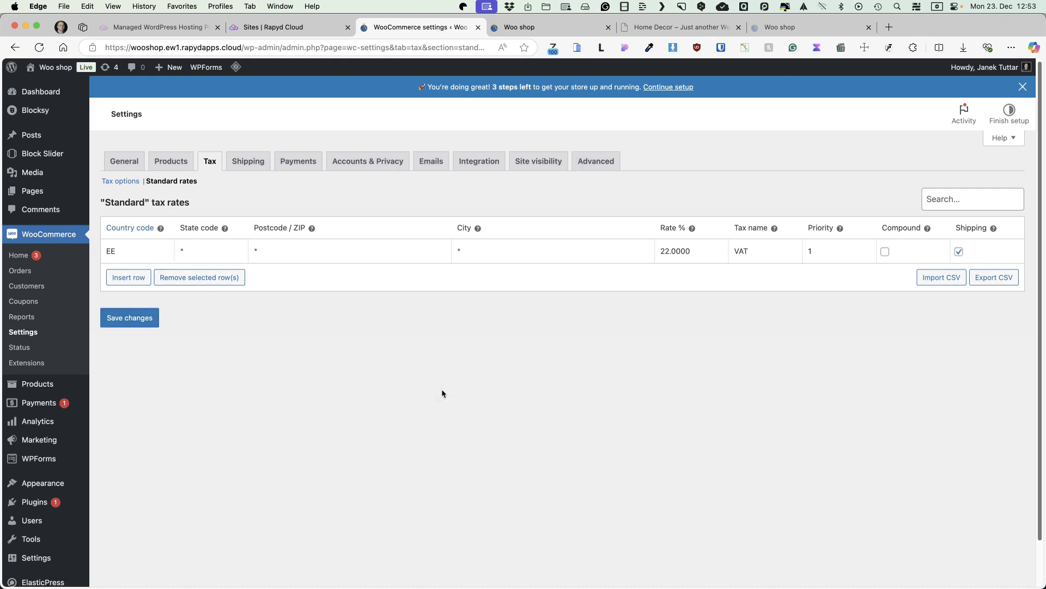
- Open the WooCommerce shipping settings and start a new shipping zone
click(241, 161)
click(191, 205)
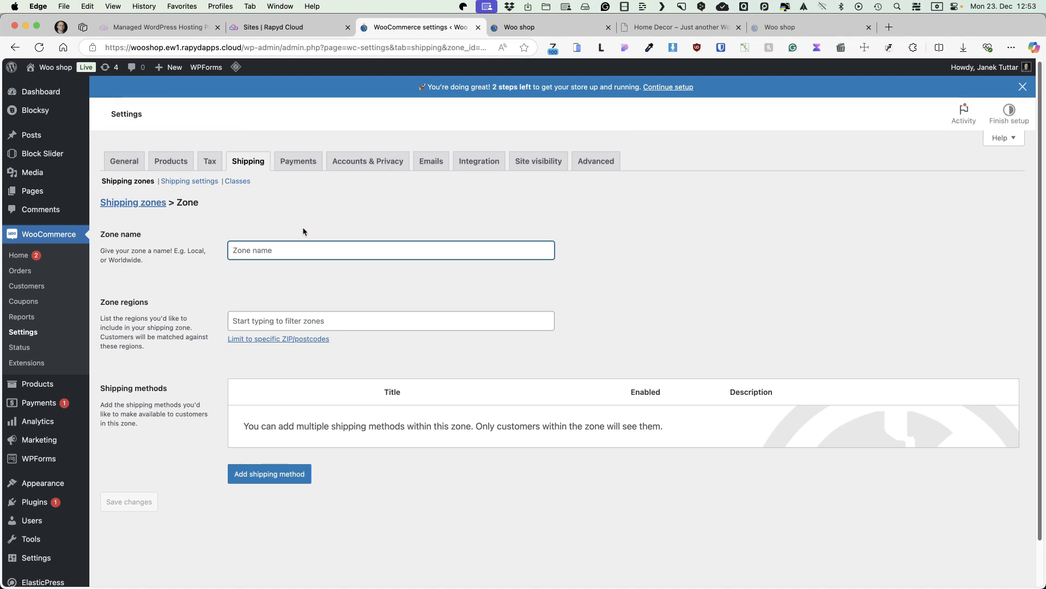
text(Sweden)
click(304, 321)
text(s)
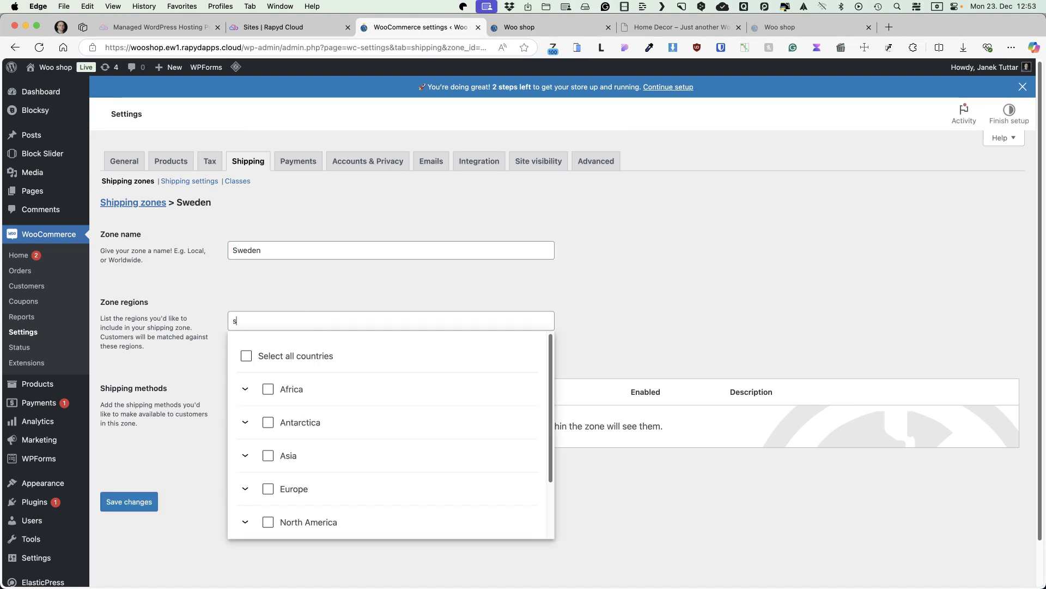
text(we)
click(313, 422)
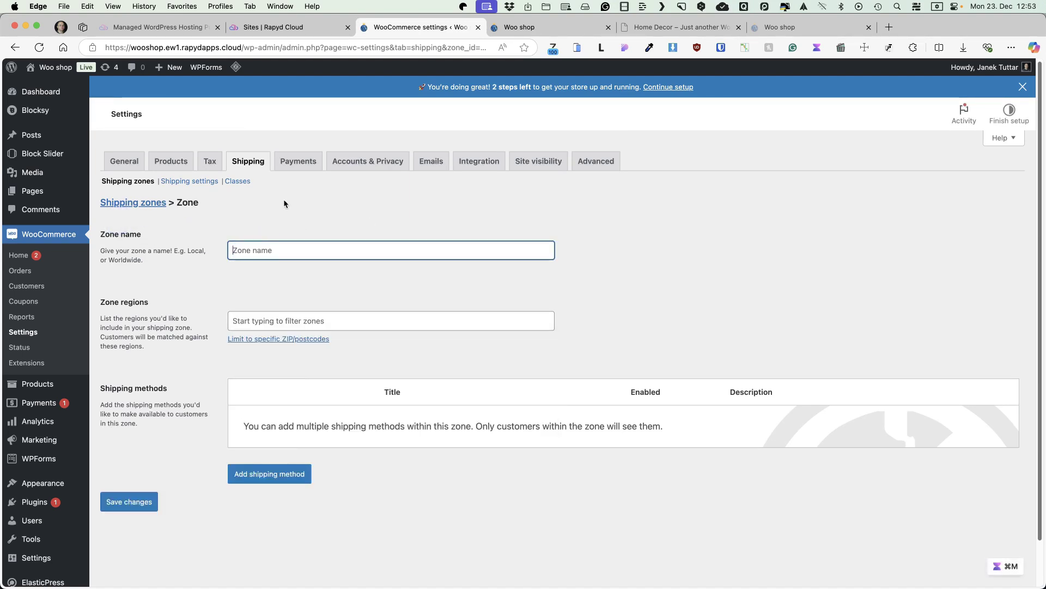
- Name the new shipping zone European Union and set its zone region to Europe
text(European Union)
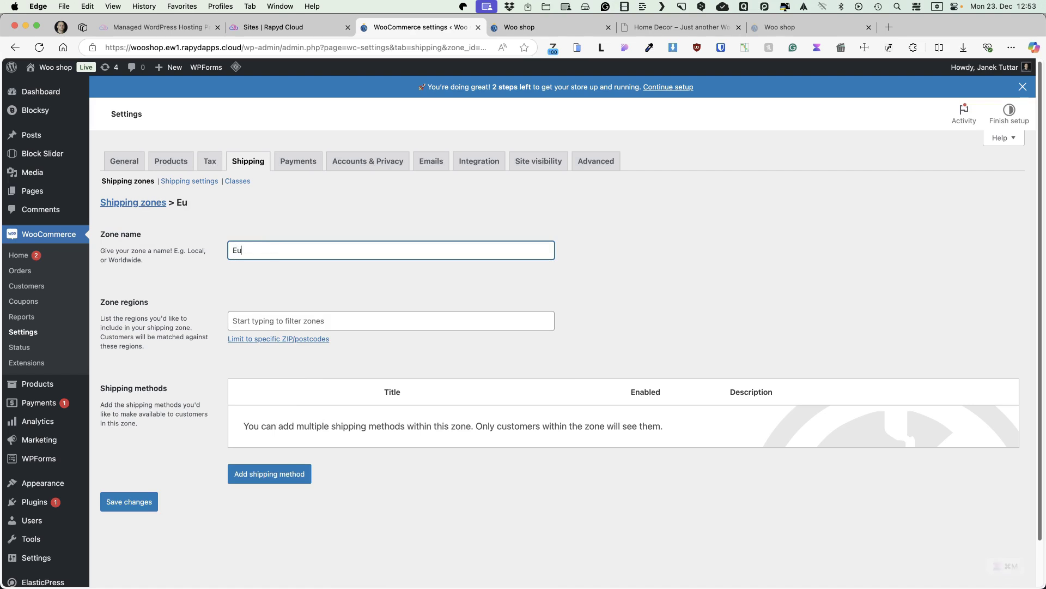
click(272, 321)
text(mor)
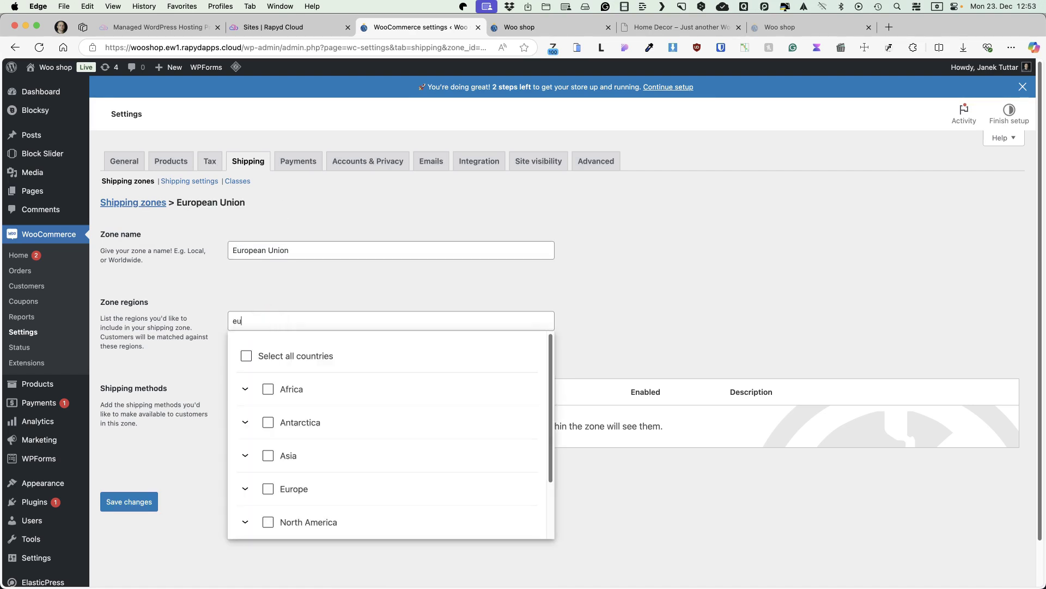
key(BackSpace)
key(BackSpace)
key(BackSpace)
scroll(242, 395, down, 3)
click(242, 394)
scroll(345, 387, down, 6)
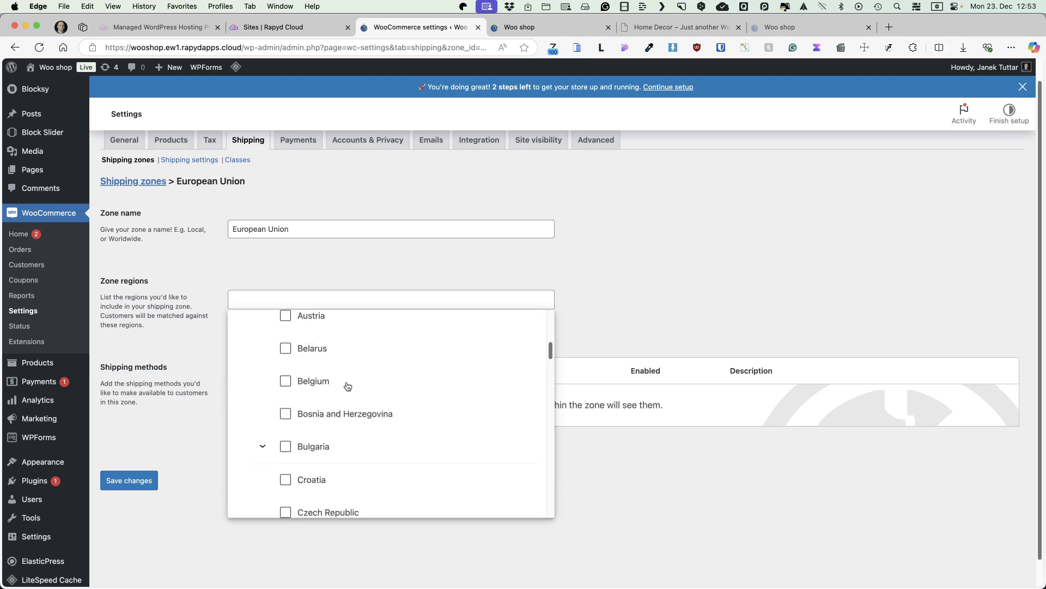
scroll(350, 391, up, 6)
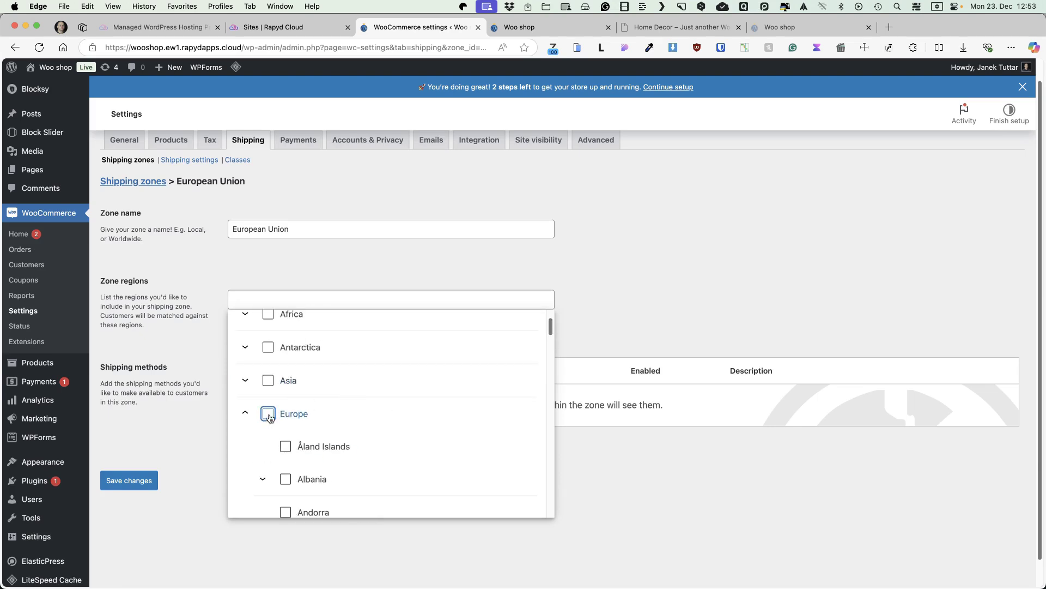
click(268, 414)
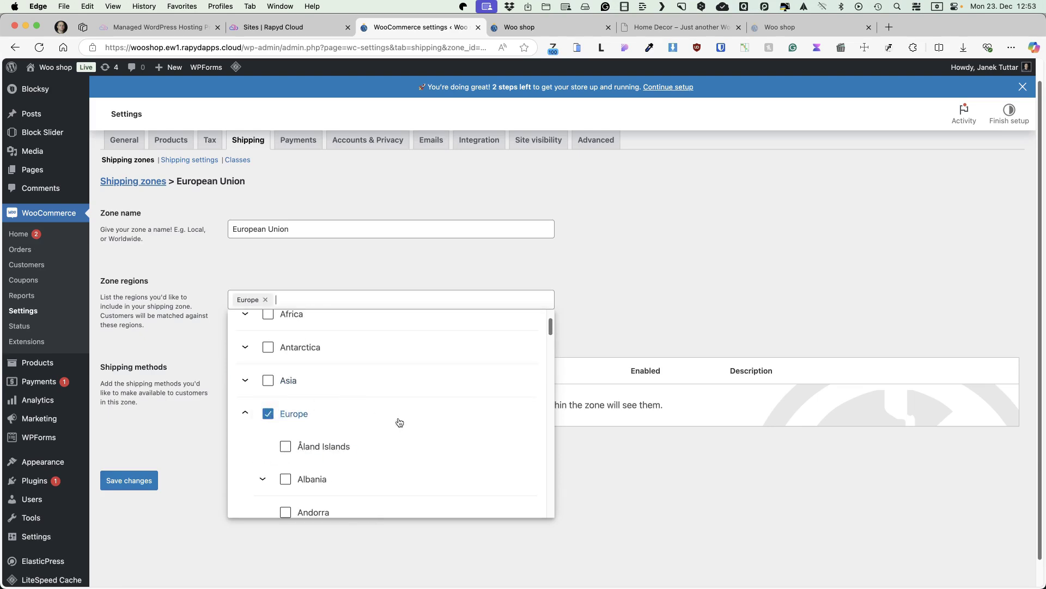
click(245, 413)
click(616, 286)
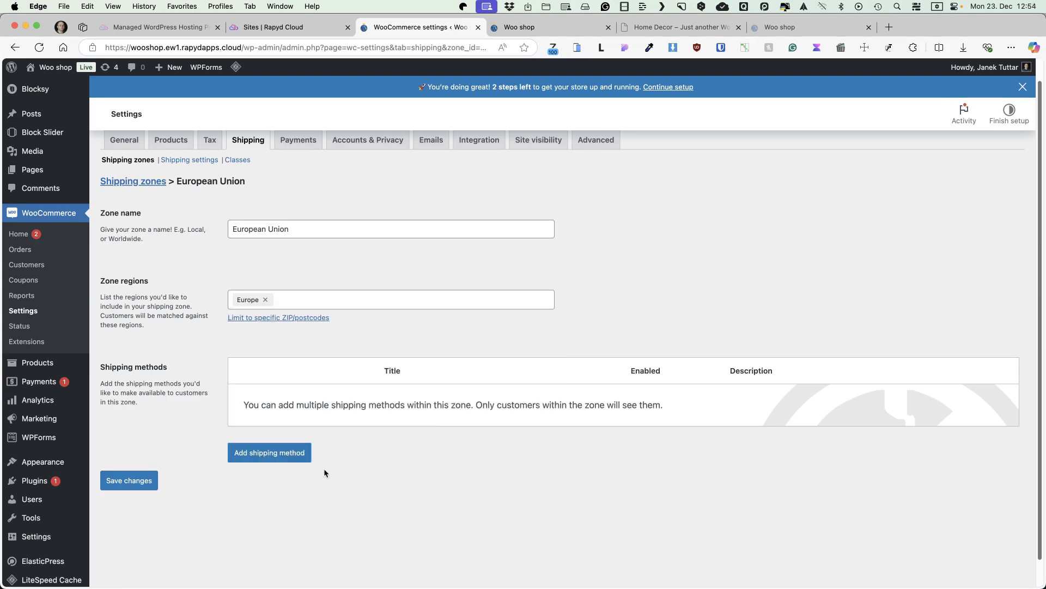
- Create and save a flat rate shipping method for the European Union zone, named Courire, with a cost of 10 €
click(280, 451)
click(409, 278)
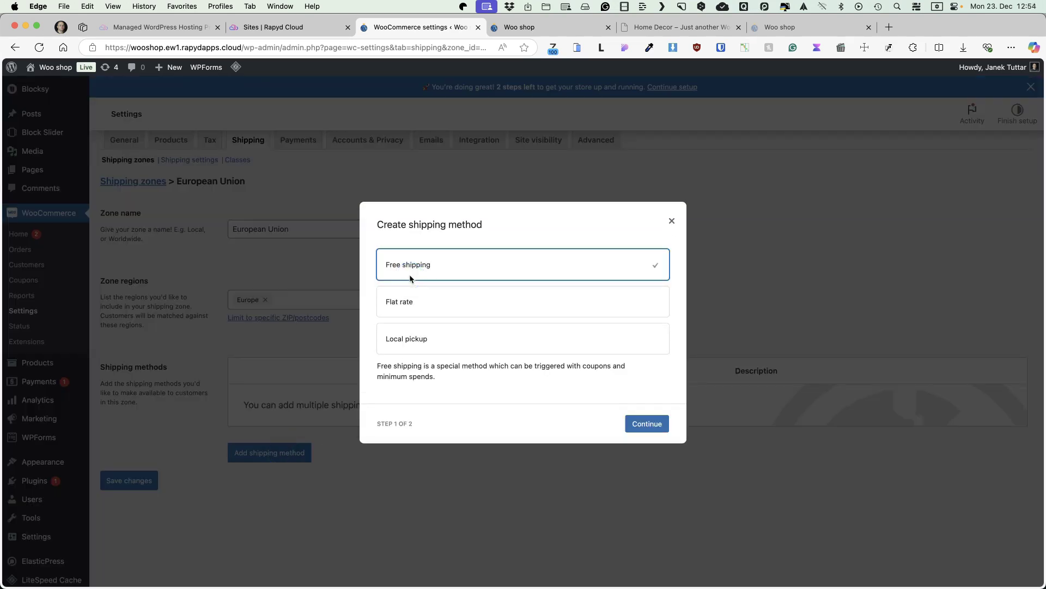
click(436, 312)
click(643, 418)
triple_click(423, 265)
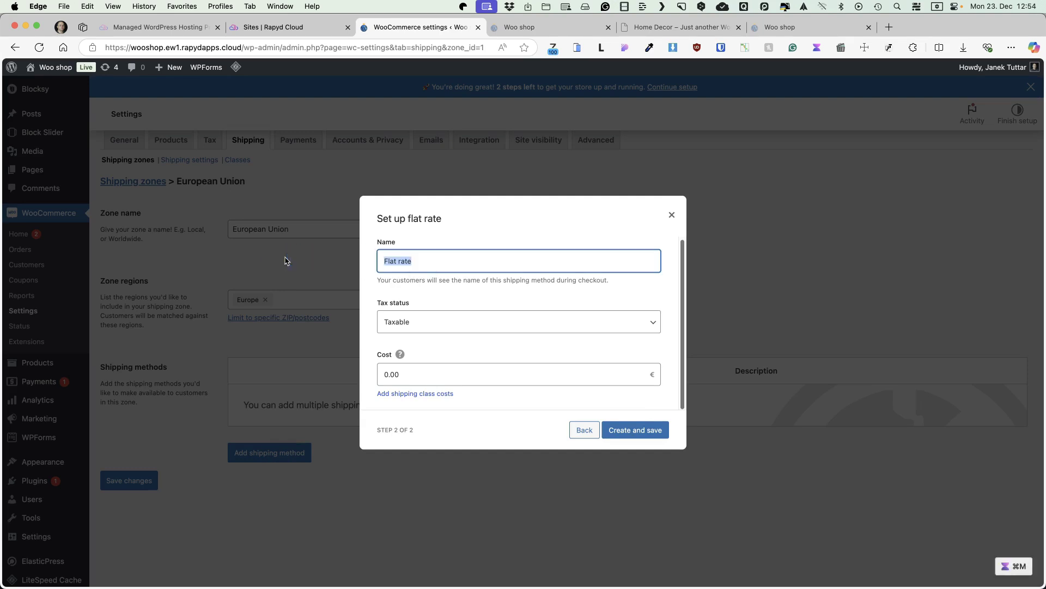
text(Courire)
click(380, 374)
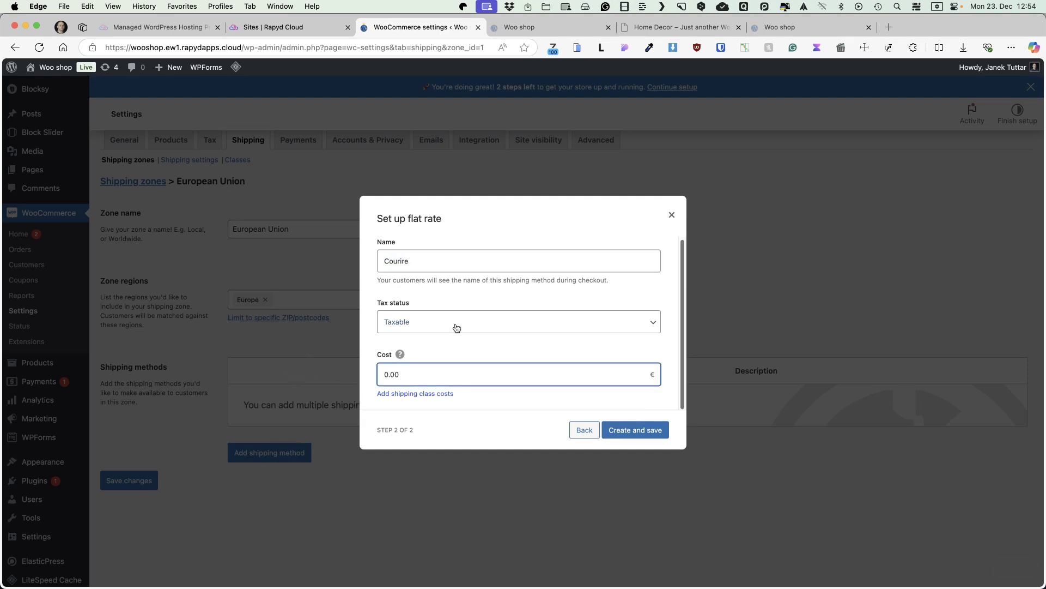
text(10)
click(643, 430)
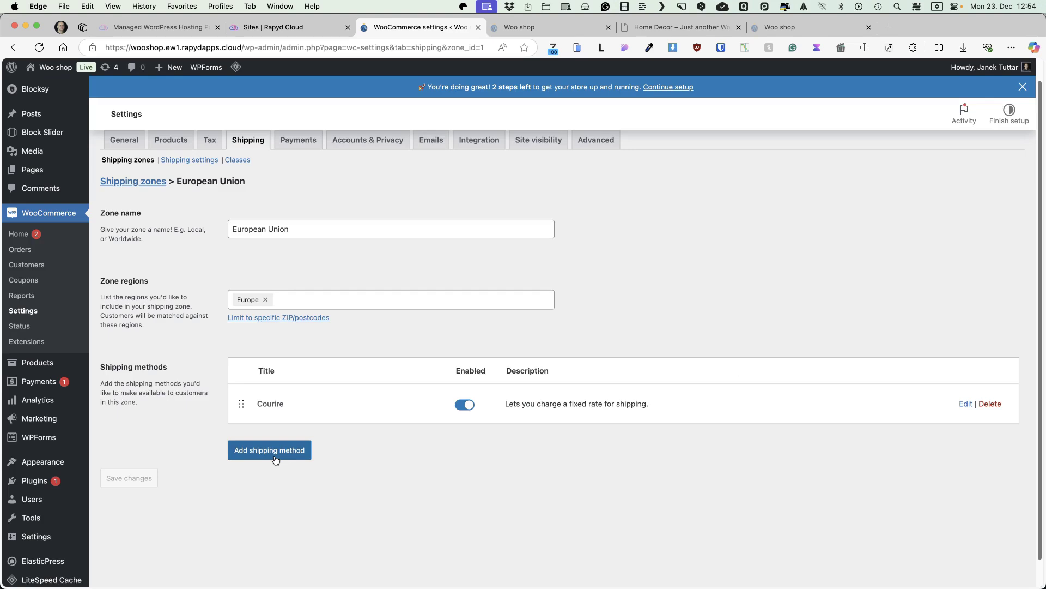
scroll(721, 273, up, 1)
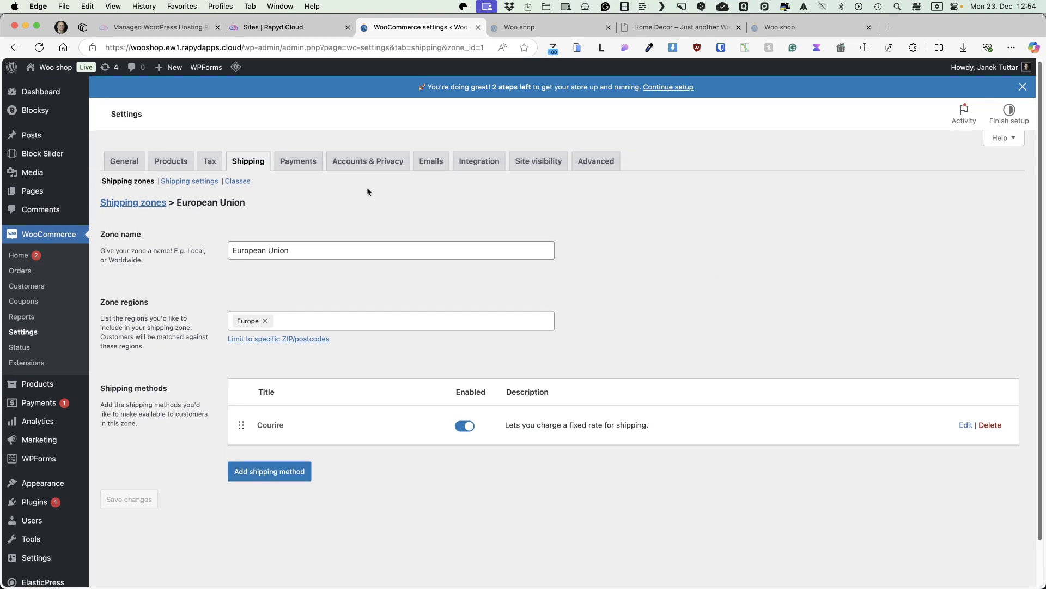
- Enable the direct bank transfer payment method in the WooCommerce payment settings and open its setup
click(296, 167)
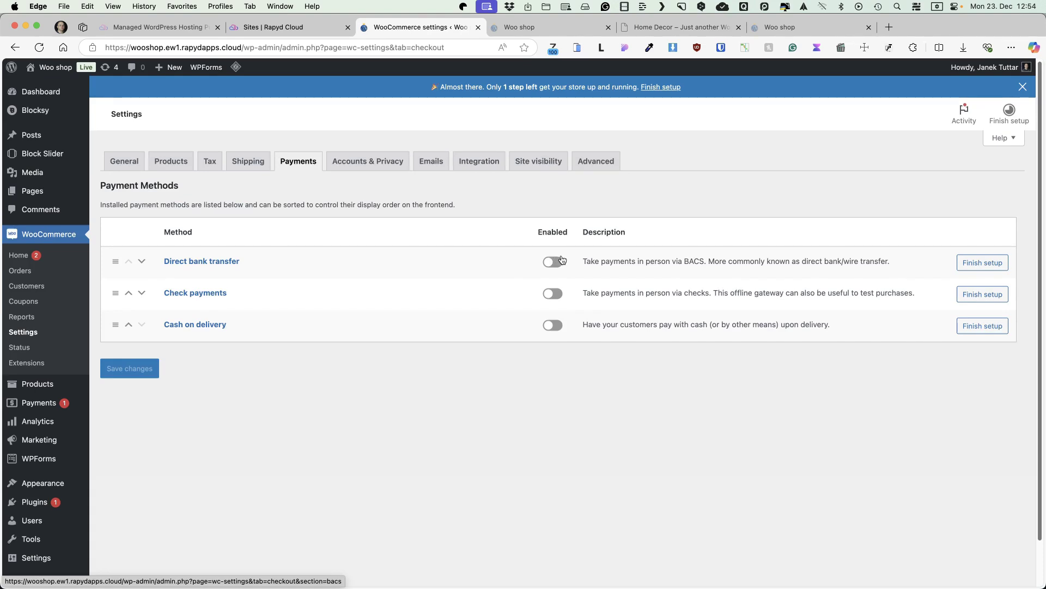
click(553, 262)
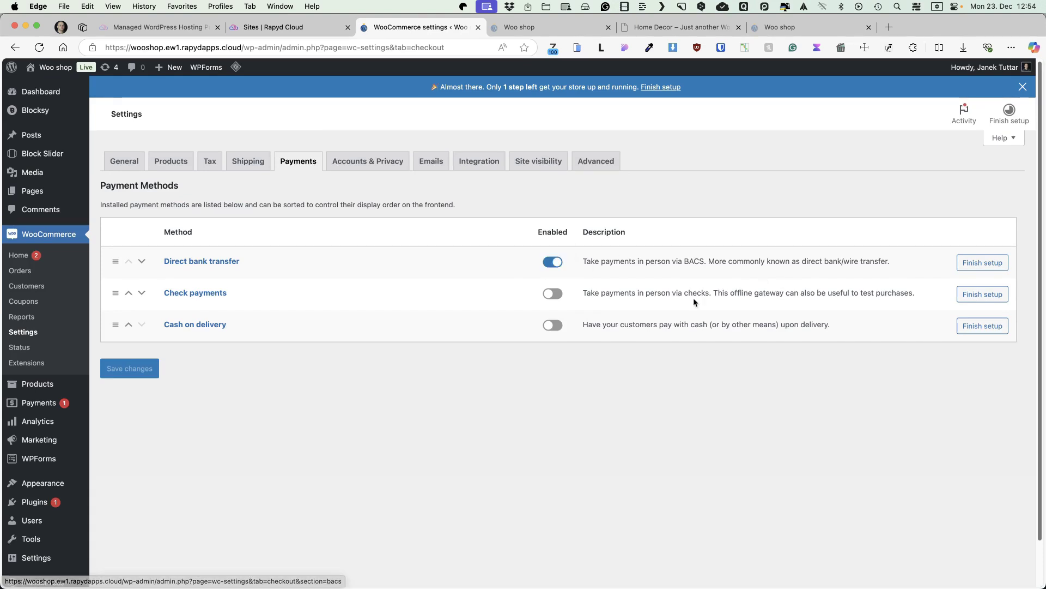
click(202, 261)
- Fill in the bank transfer account details with account name MYBANK, the account number and bank name MYBANK OS, and save them
click(299, 400)
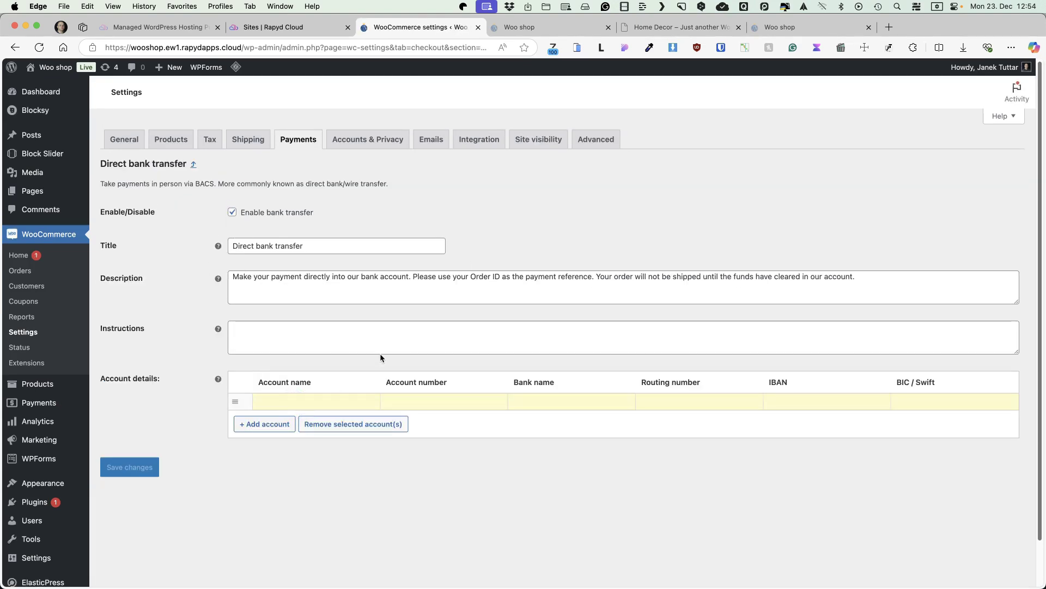
text(MYBANK)
click(454, 400)
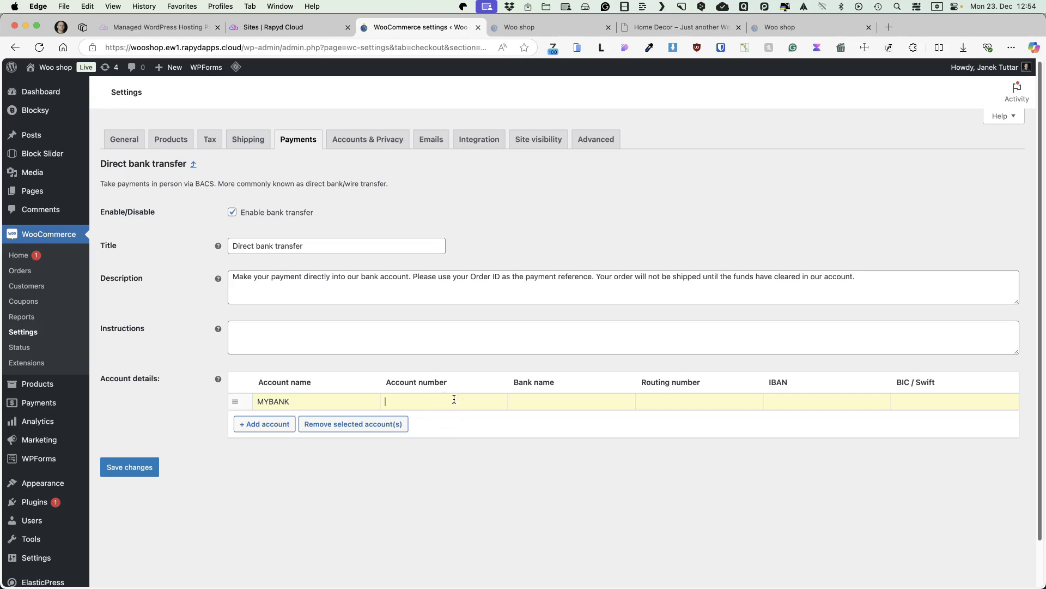
text(E)
key(super+v)
click(535, 394)
text(MYBANK OS)
click(130, 467)
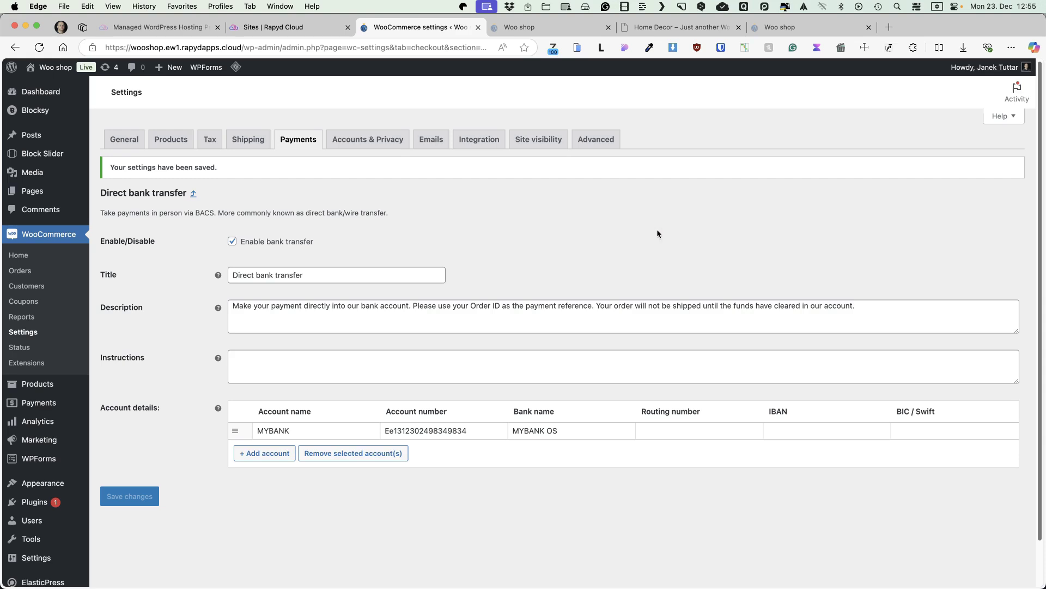
click(693, 251)
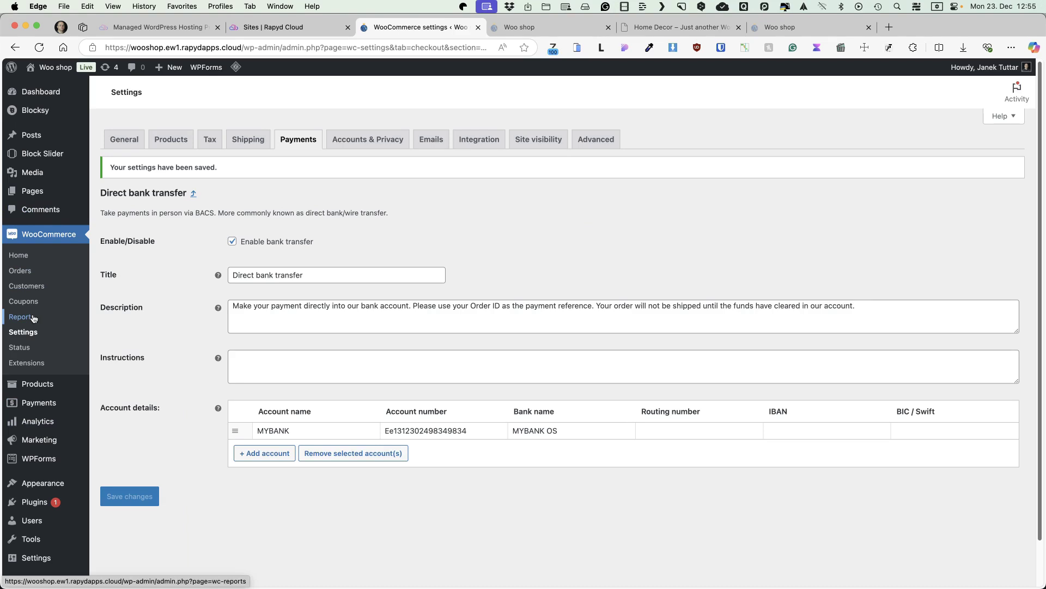
- Add a product category named Demo category, using the grey vases image from the media library as its thumbnail
mouse_move(37, 384)
click(124, 417)
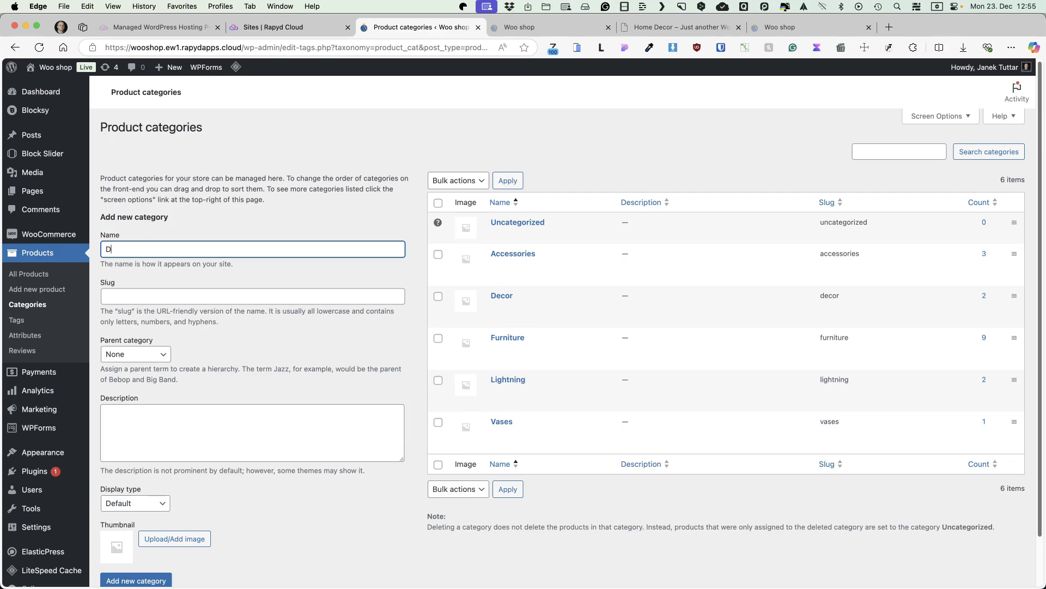
scroll(169, 493, down, 2)
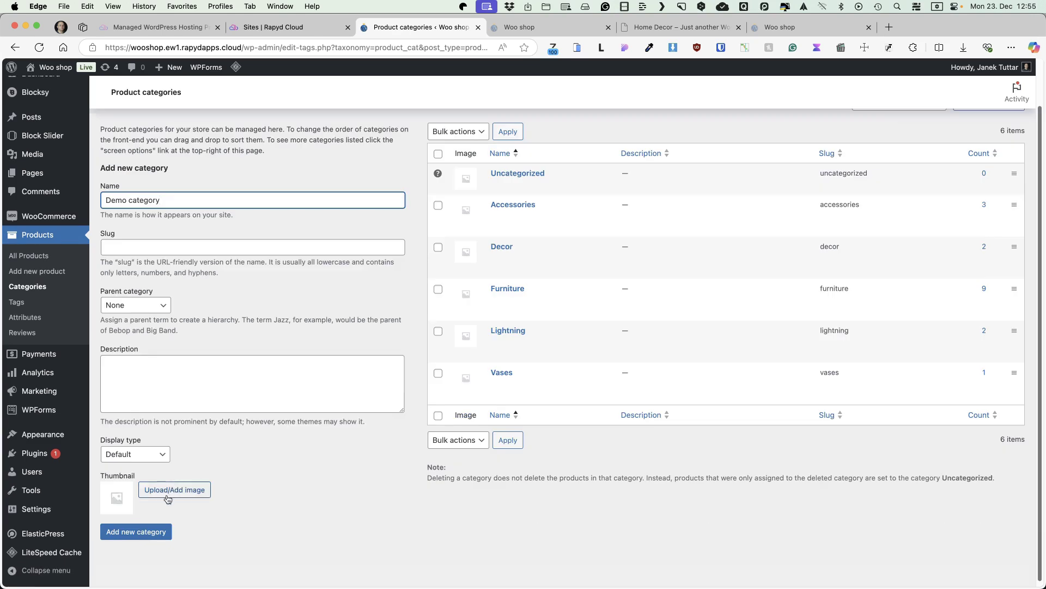
click(173, 491)
click(112, 112)
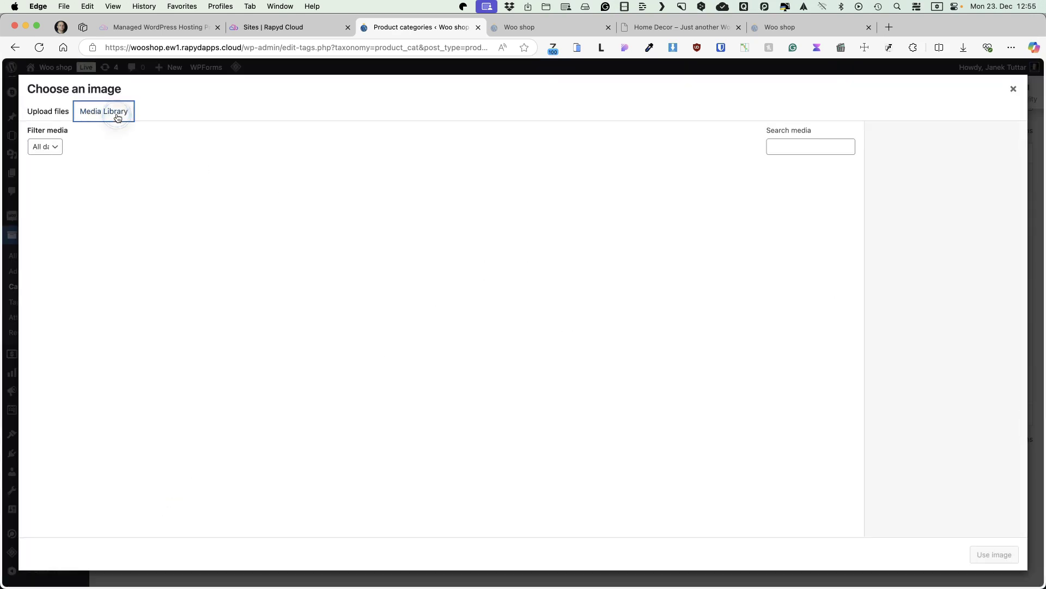
click(299, 217)
click(987, 554)
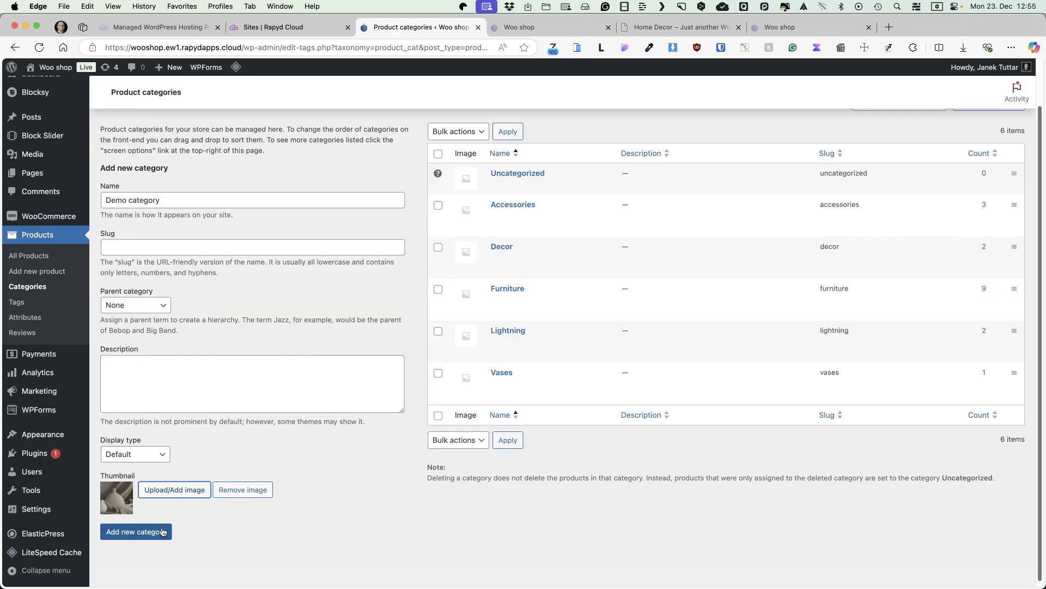
click(136, 570)
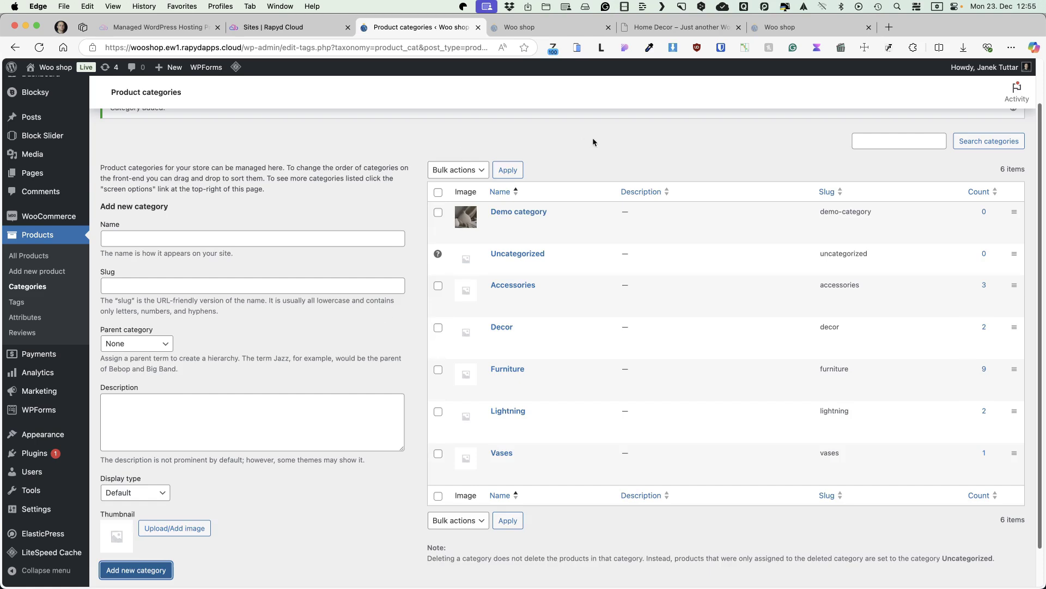
- Start a new product named My demo product and fill its description with Lorem ipsum text
scroll(659, 150, up, 2)
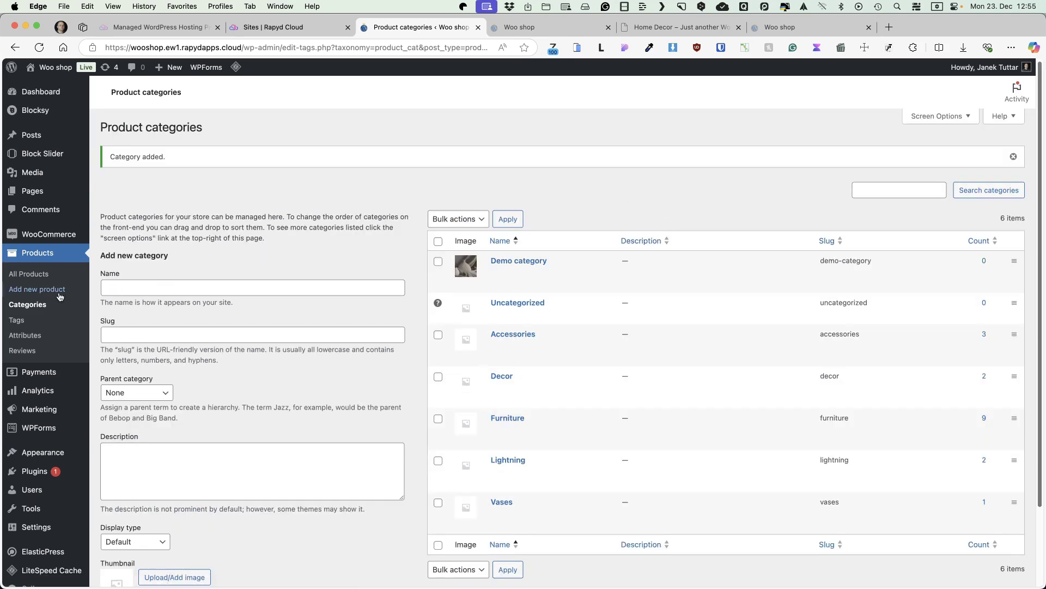
click(29, 295)
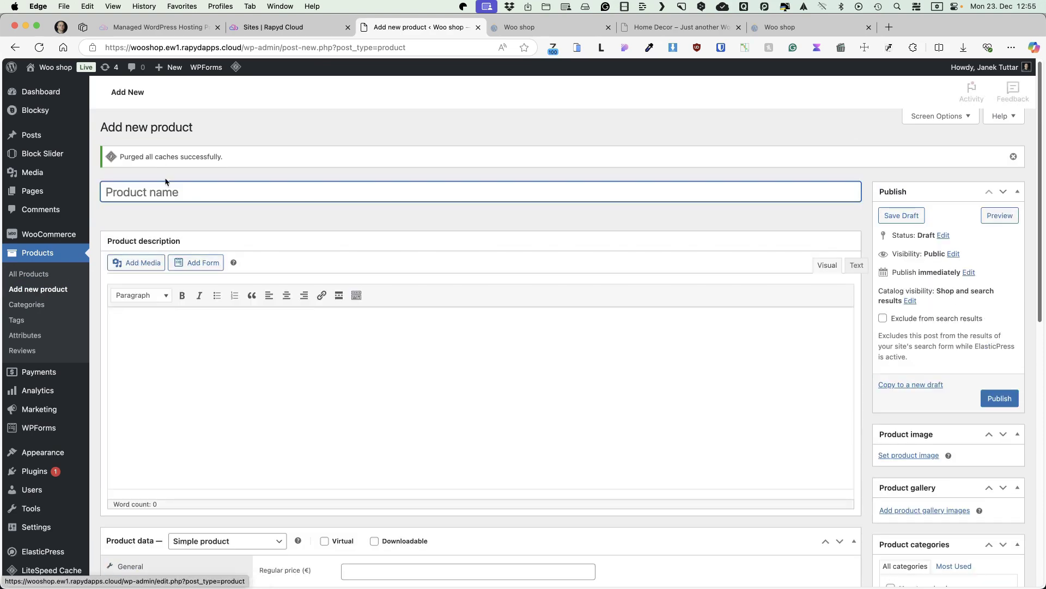
text(My demo product)
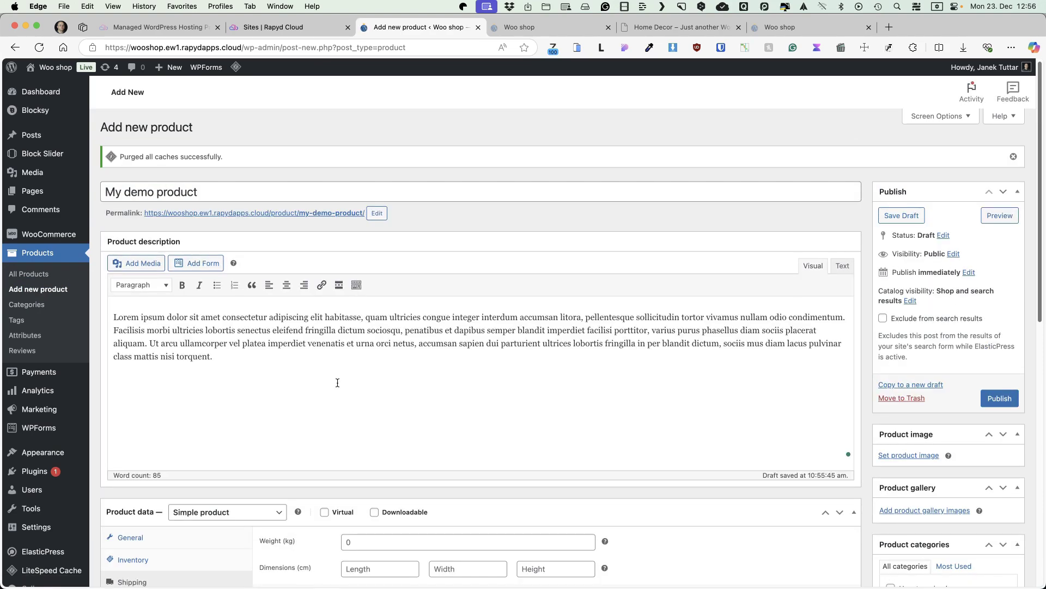
- Set the product's regular price to 132 € and its sale price to 120 €
scroll(350, 381, down, 10)
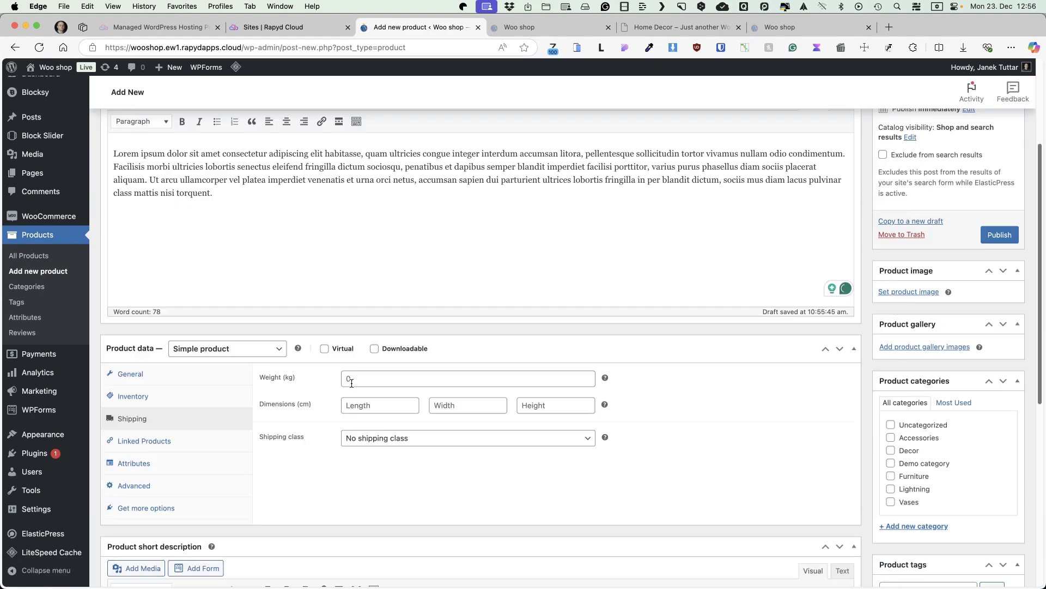
click(425, 254)
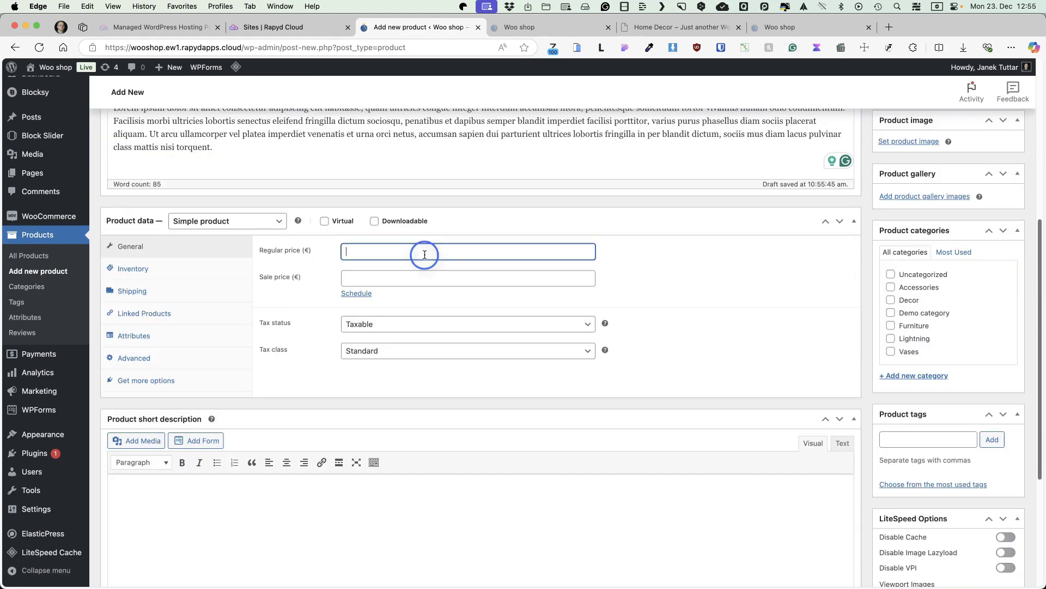
text(1323)
key(BackSpace)
click(385, 279)
text(120)
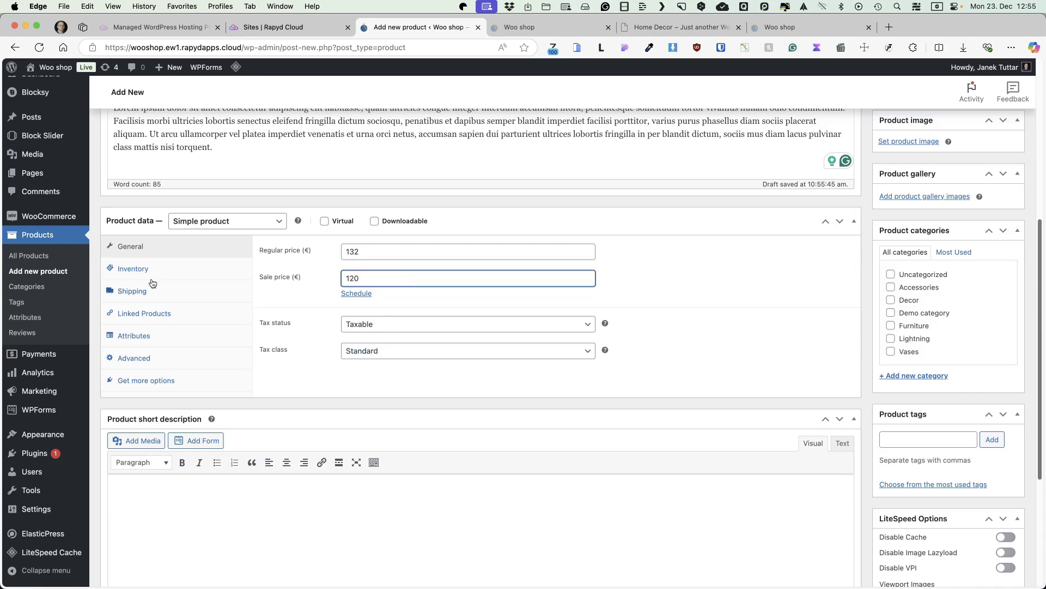
- Set the product's SKU to ABC123 and view its shipping options
click(134, 269)
click(427, 246)
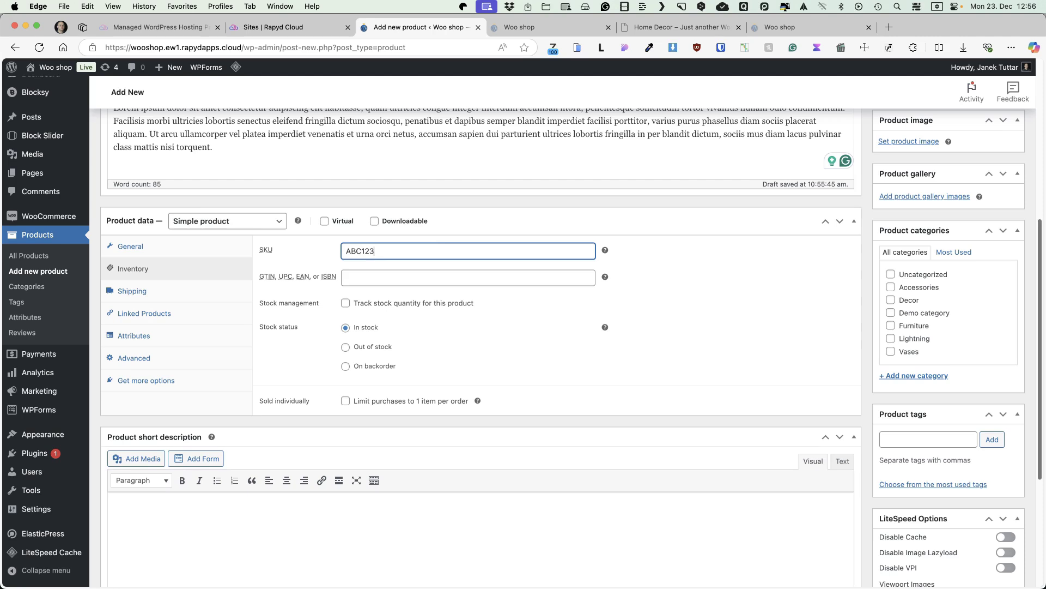
click(143, 291)
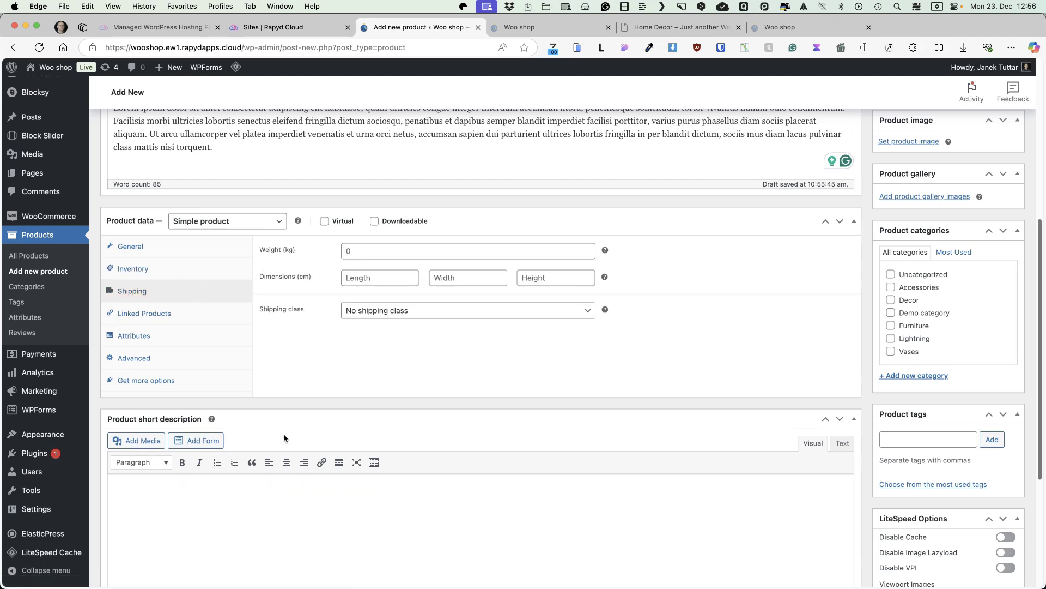
- Fill the product short description with the placeholder text beginning "Ut arcu ullamcorper vel platea imperdiet"
scroll(284, 434, down, 4)
click(234, 285)
text(Ut arcu ullamcorper vel platea imperdiet venenatis et urna orci netus, accumsan sapien dui parturient ultrices lobortis fringilla in per blandit dictum, sociis mus diam lacus pulvinar class mattis nisi torquent.)
- Assign the product to the Furniture category and set the white rounded chair picture as its product image
scroll(857, 340, up, 5)
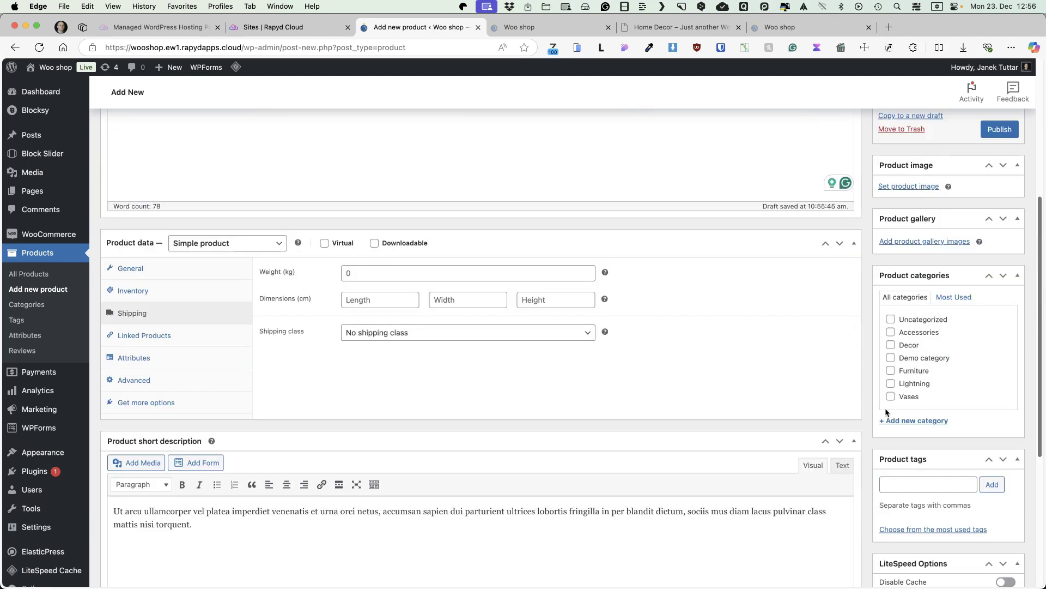
click(890, 371)
click(909, 186)
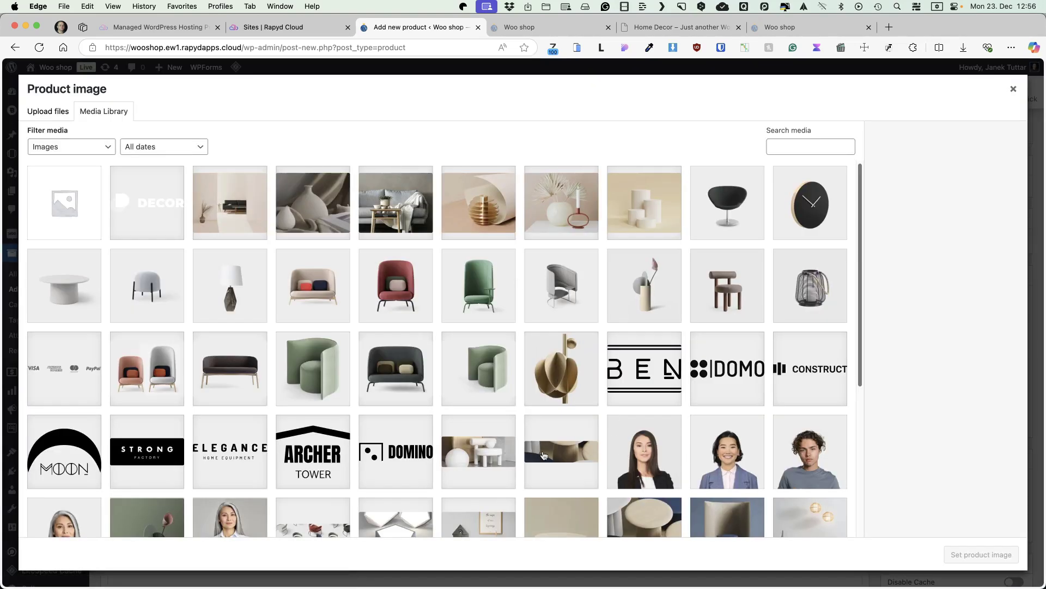
click(545, 455)
click(981, 554)
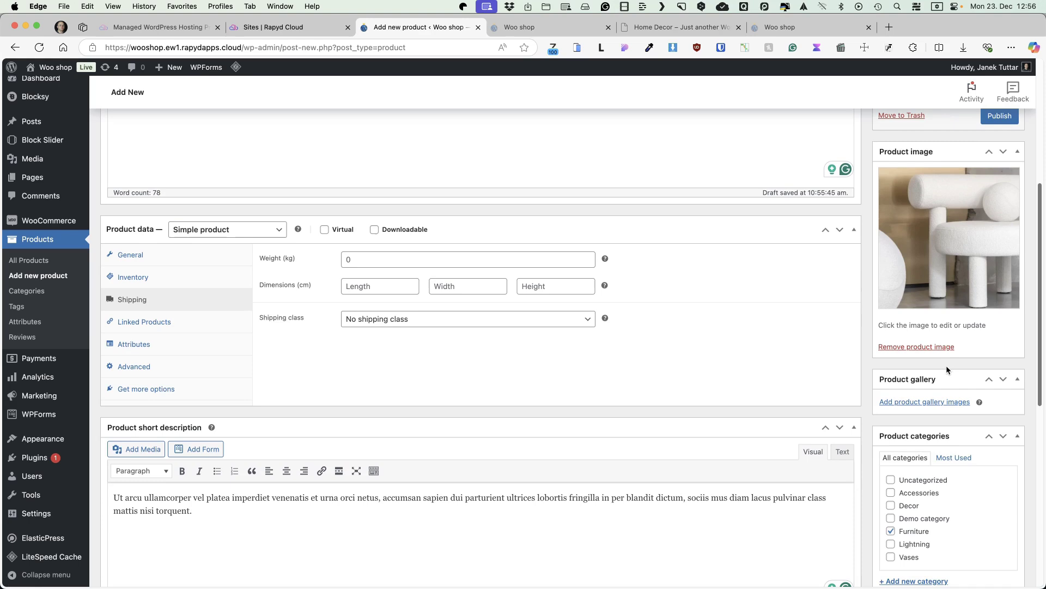
- Add the red, green and grey armchair images from the media library to the product gallery
click(926, 403)
click(401, 270)
shift+click(561, 285)
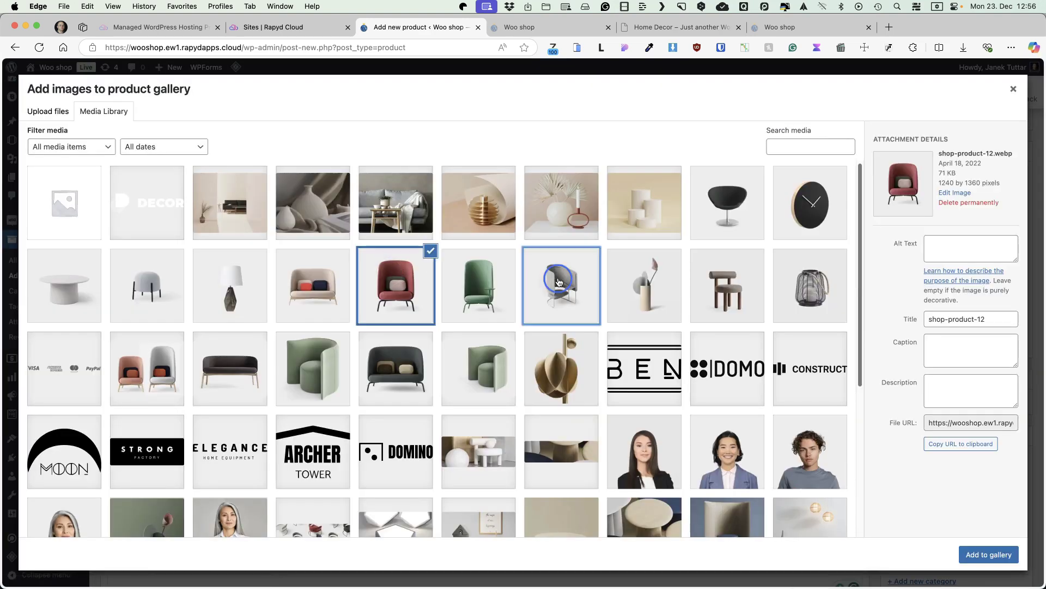
click(988, 554)
- Publish My demo product and open its public product page
scroll(992, 556, down, 7)
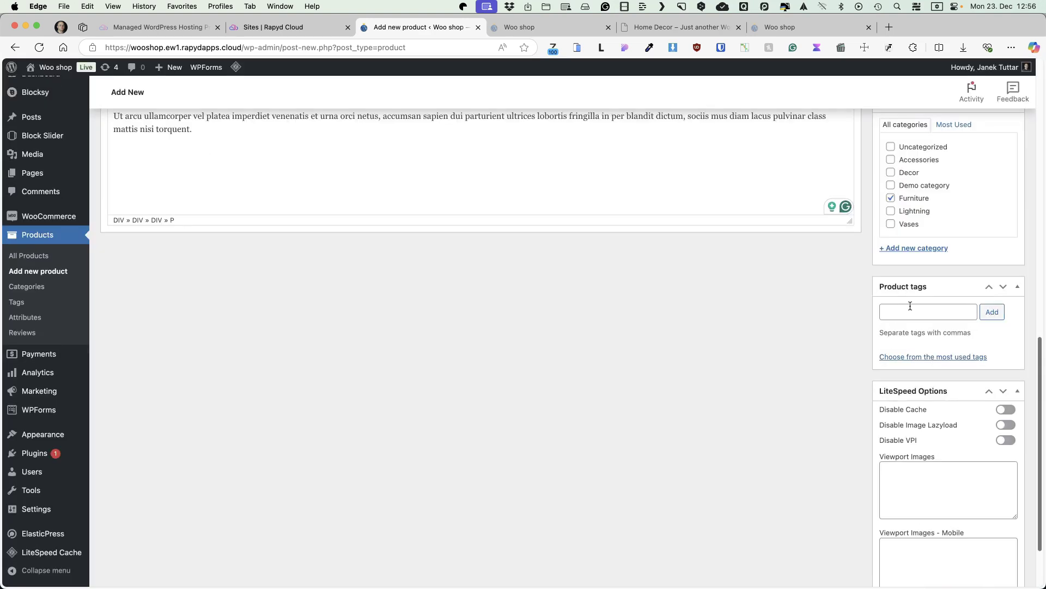
scroll(916, 311, down, 2)
scroll(916, 316, up, 10)
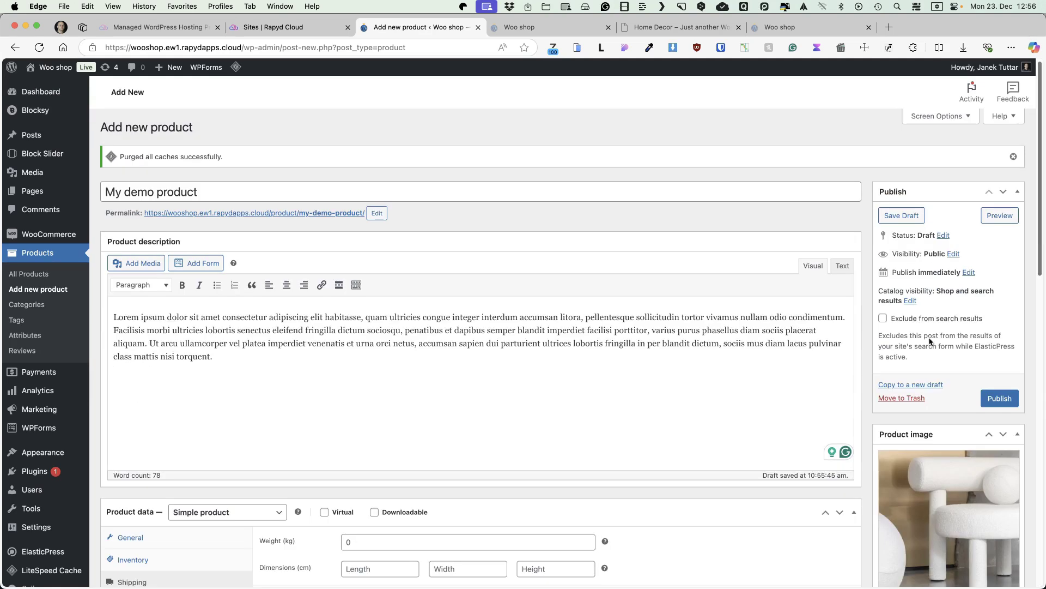
click(1004, 405)
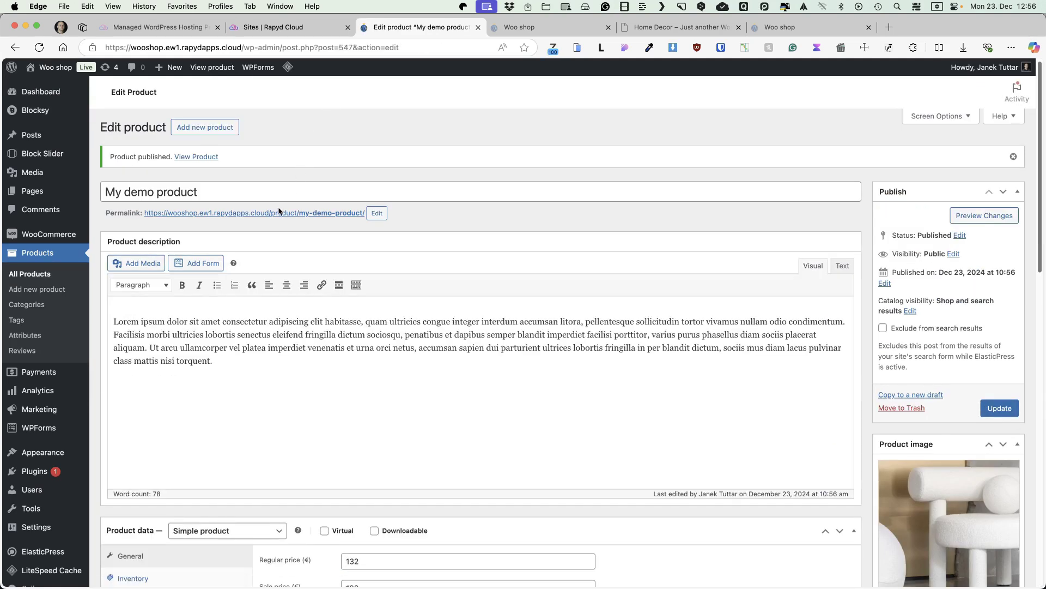
click(281, 211)
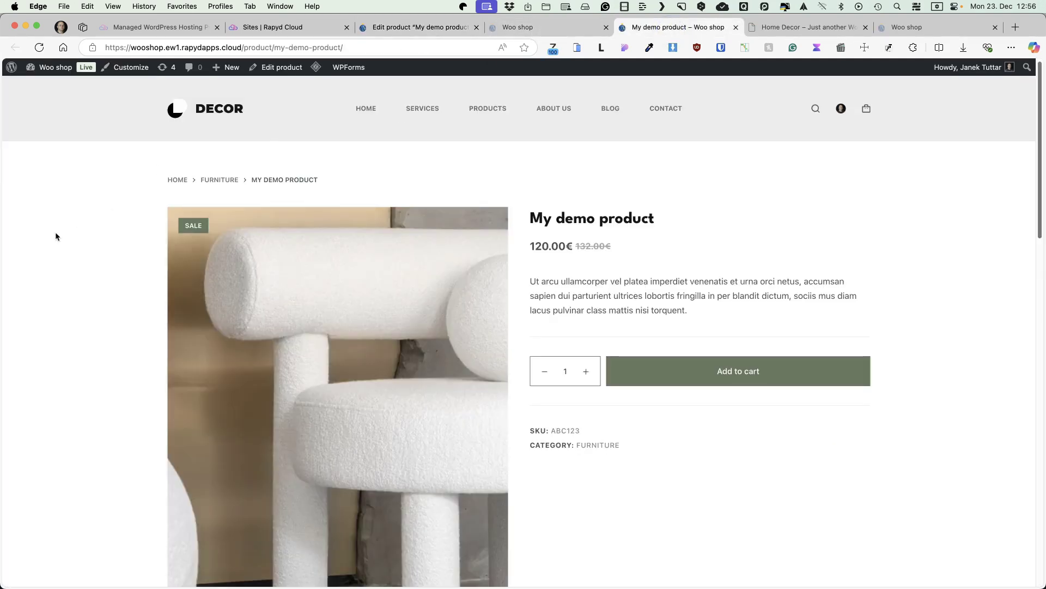
- Return to editing the demo product and review the available product types, leaving it as a simple product
key(ctrl+shift+Tab)
key(ctrl+shift+Tab)
scroll(475, 347, down, 3)
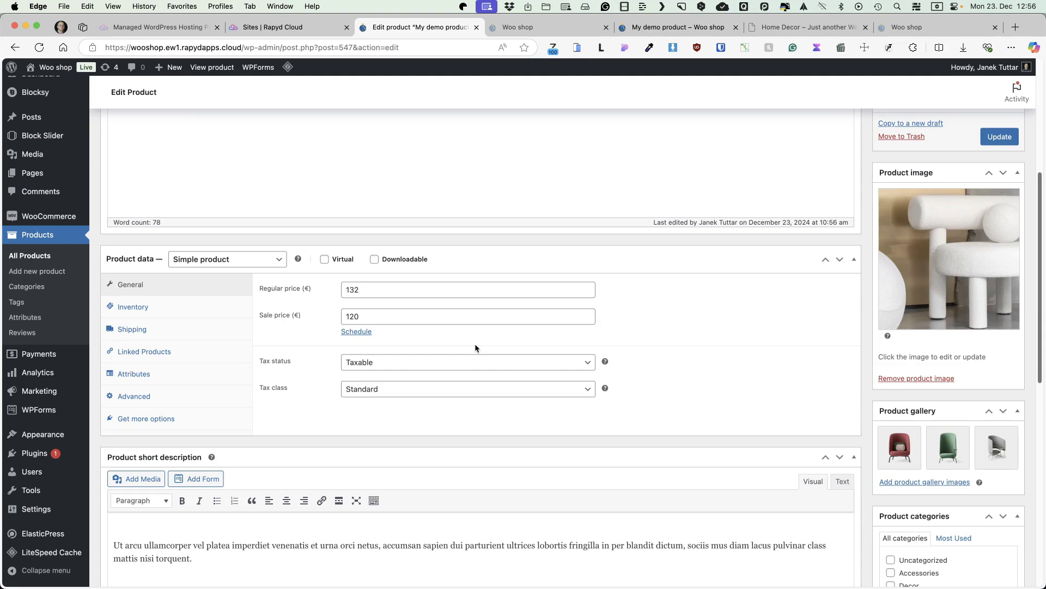
click(245, 259)
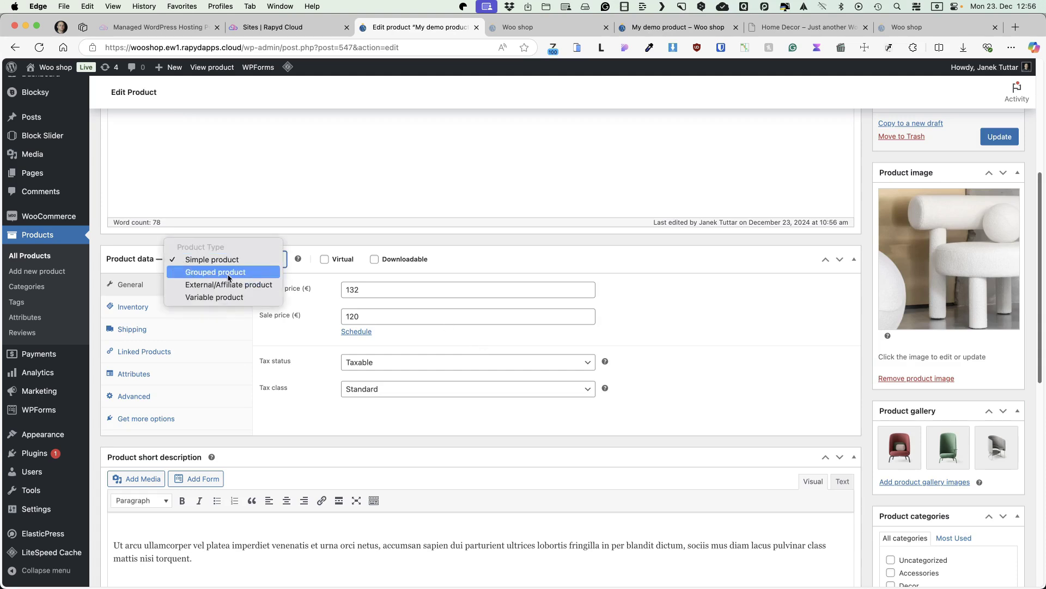
click(409, 177)
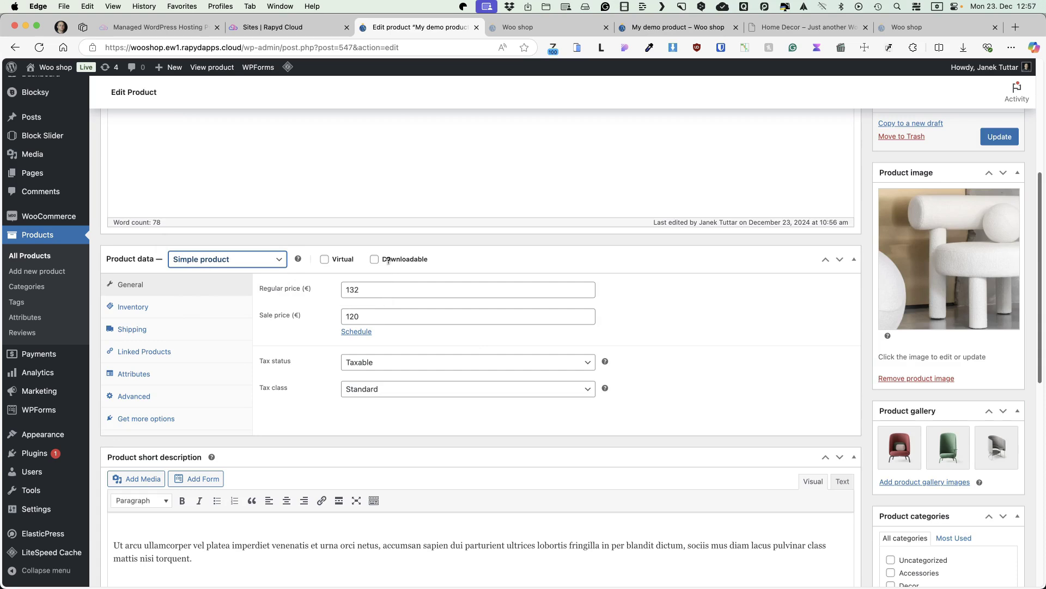
scroll(452, 358, up, 5)
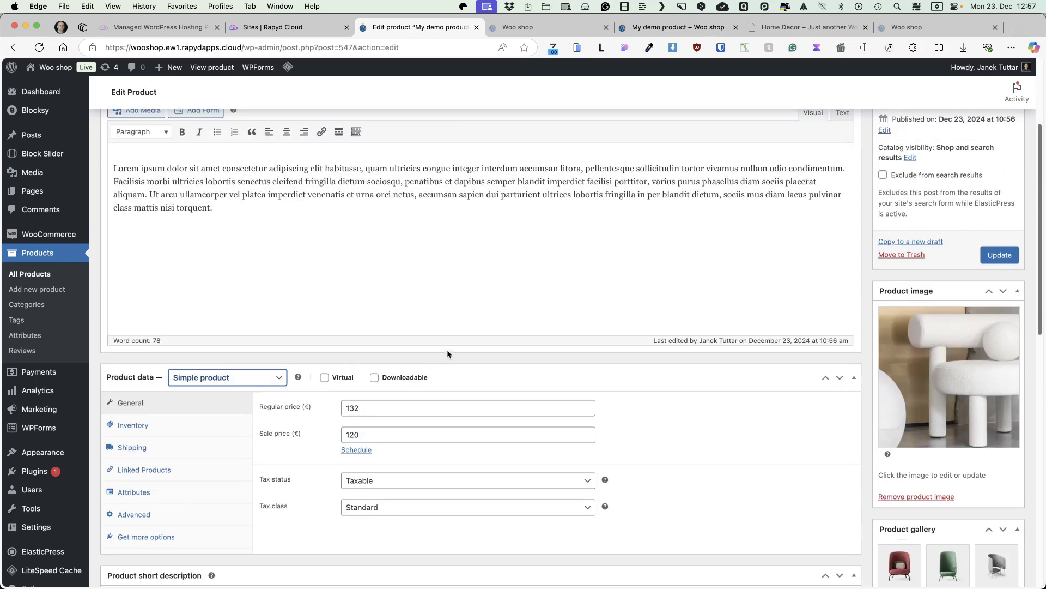
- Open the shop's Home page in the block editor and select the High Quality heading
mouse_move(63, 523)
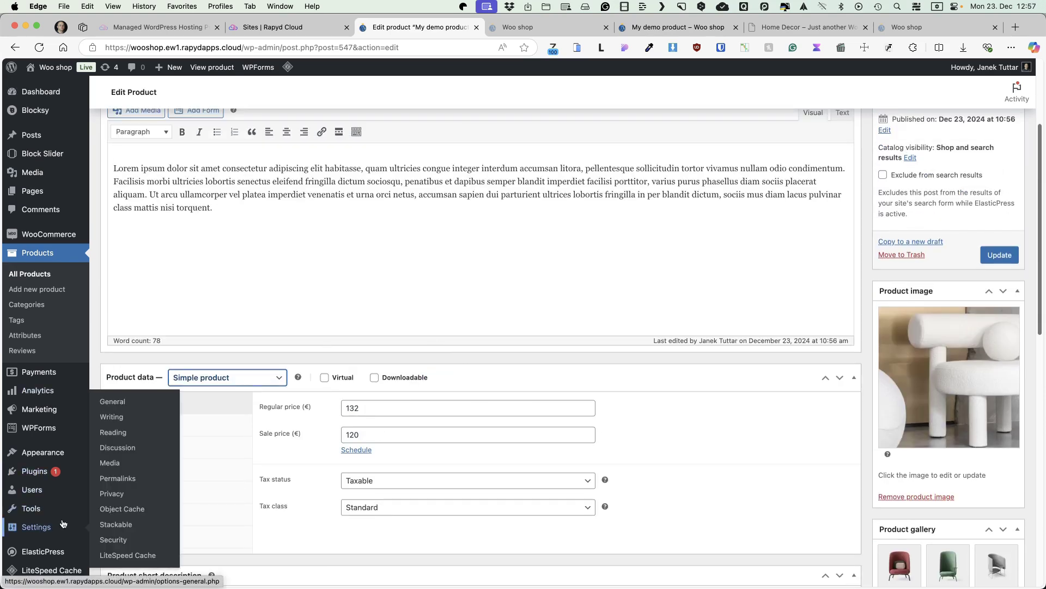
scroll(52, 531, up, 5)
key(ctrl+Tab)
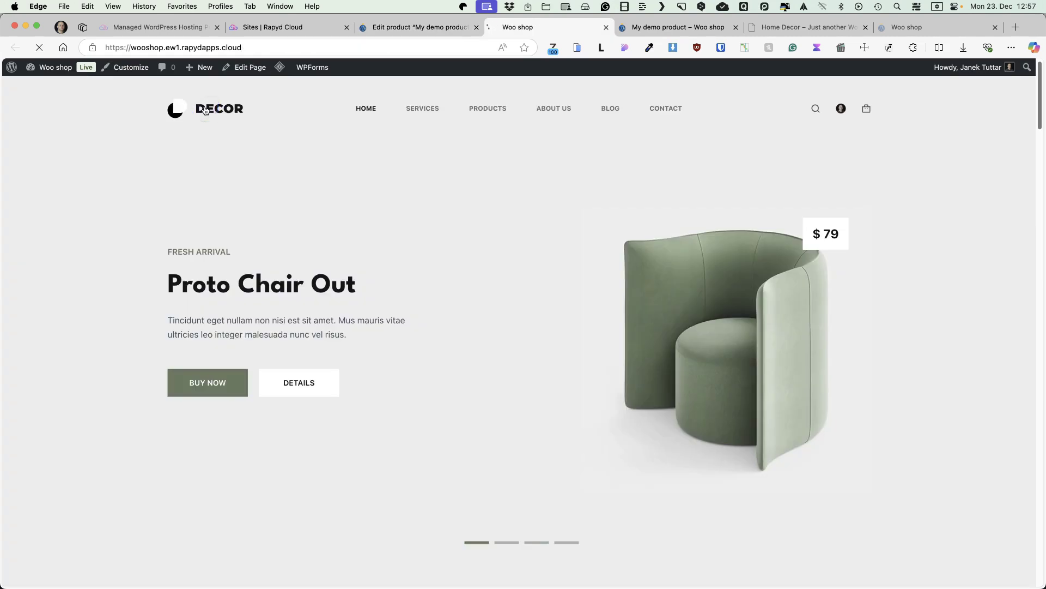
click(280, 73)
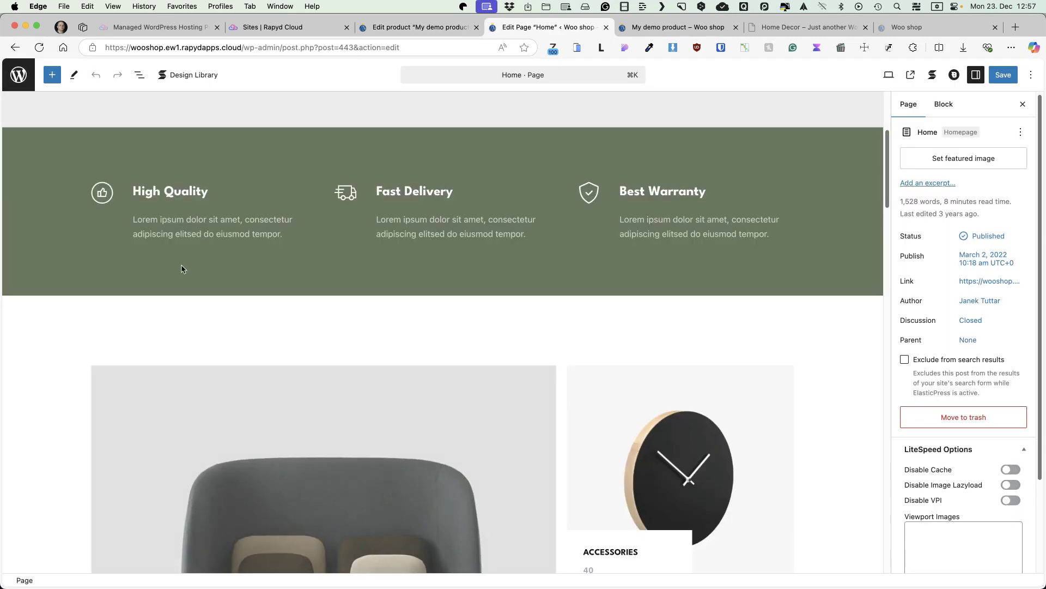
click(149, 190)
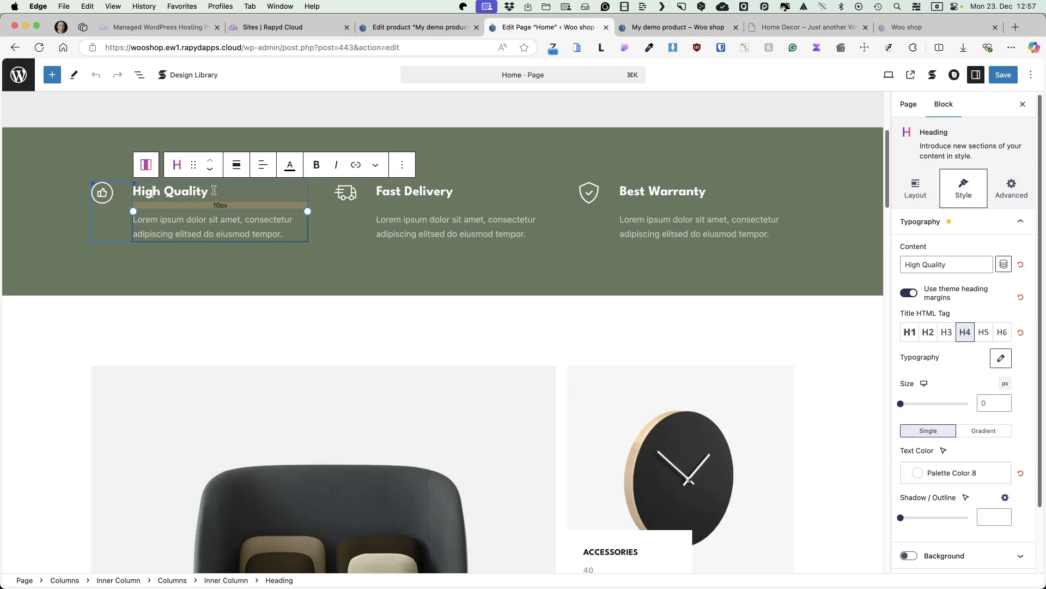
- Examine the Home page's Fast Delivery icon, sofa image and lower sections, and return to the list of all pages
click(415, 191)
click(347, 193)
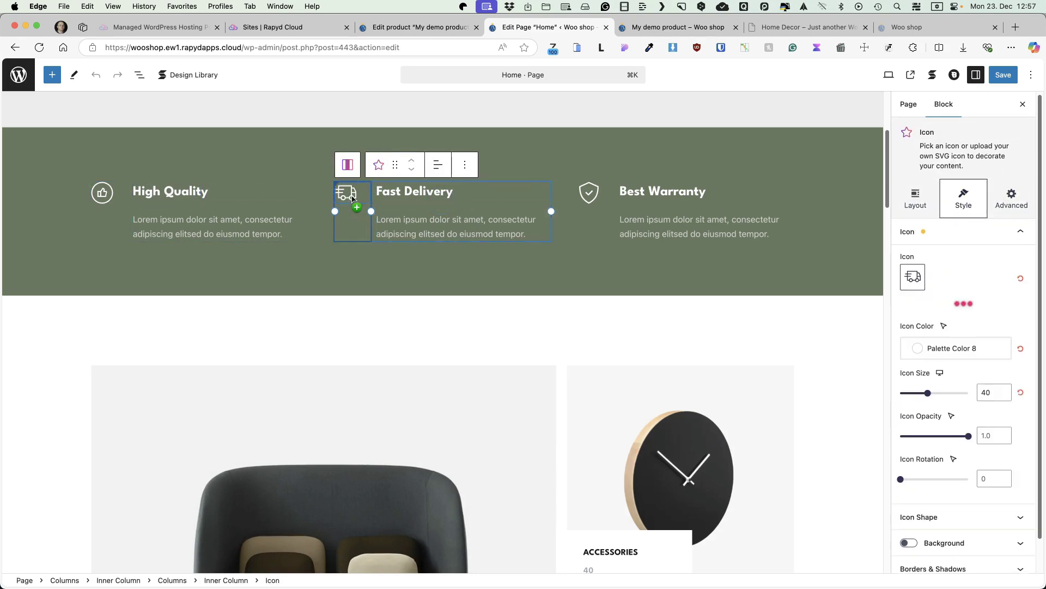
scroll(479, 286, down, 5)
click(414, 169)
drag(414, 169, 401, 359)
scroll(404, 362, down, 10)
scroll(401, 359, down, 7)
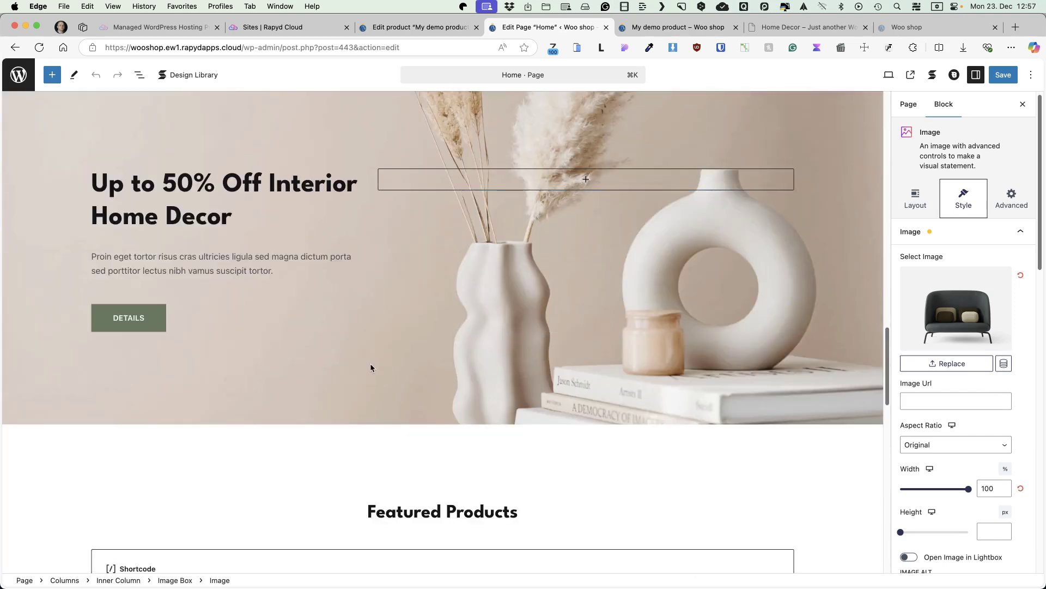
click(13, 75)
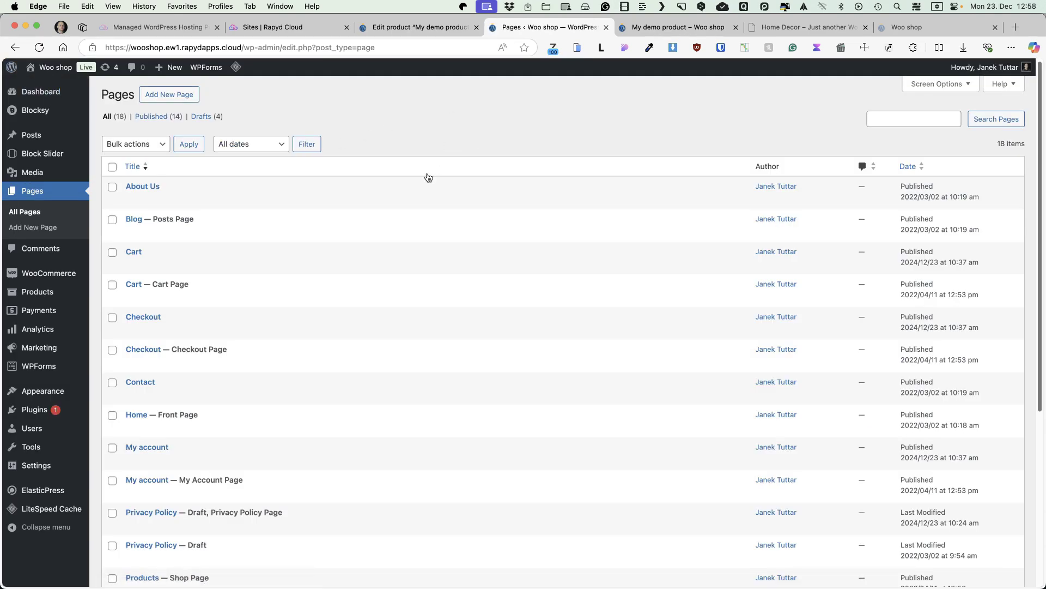
scroll(419, 180, down, 3)
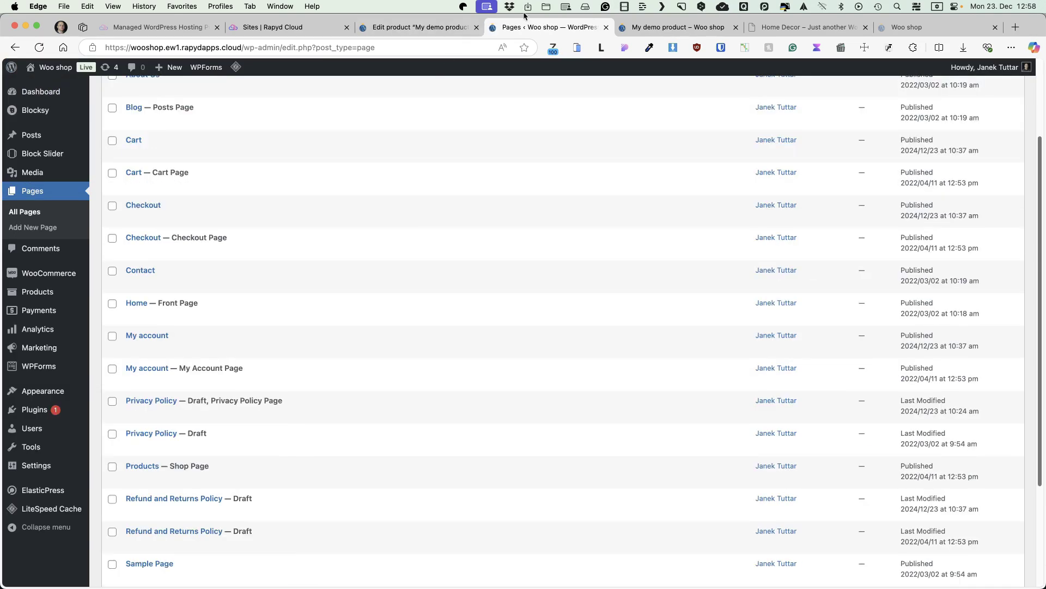
- From the demo product's public page, view the checkout page and open the cart page
click(675, 27)
mouse_move(867, 108)
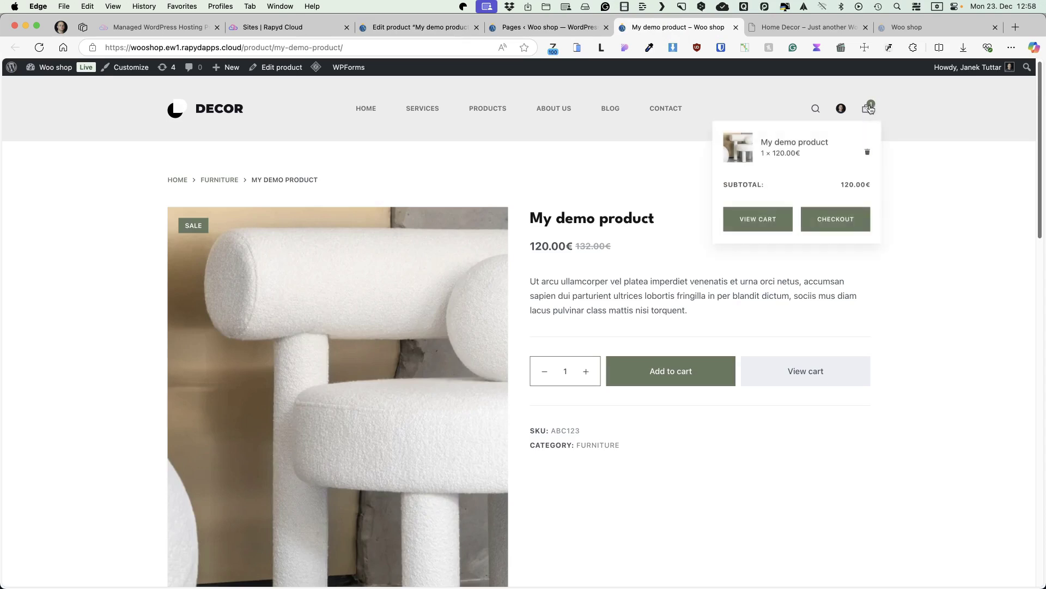
click(848, 221)
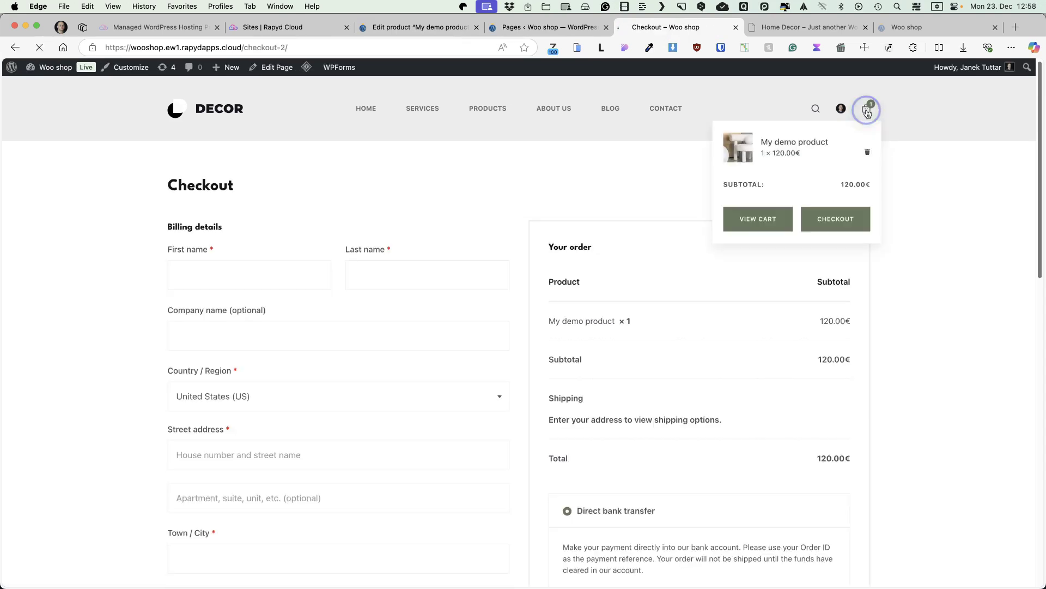
click(751, 221)
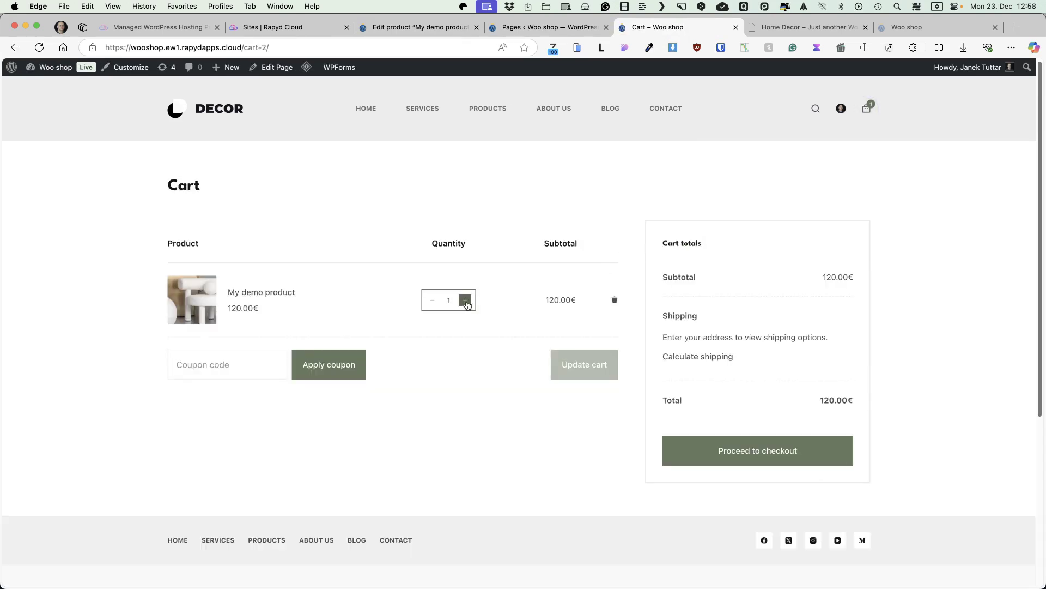
- Update the cart to a quantity of 2 for My demo product and proceed to checkout to review the order form
click(465, 300)
click(584, 365)
scroll(841, 391, down, 1)
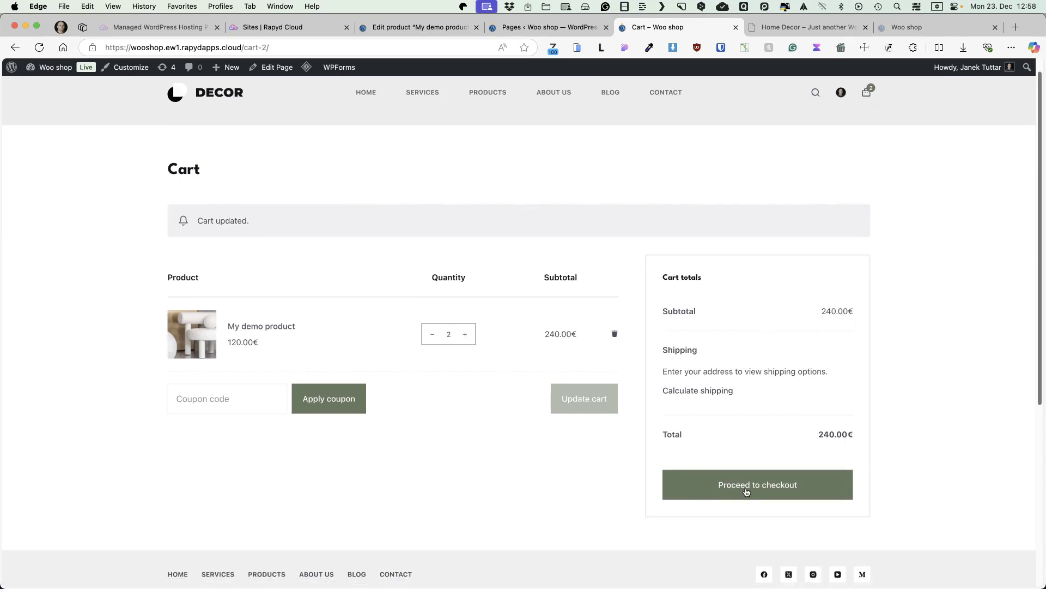
click(758, 487)
scroll(361, 330, down, 6)
scroll(361, 330, up, 5)
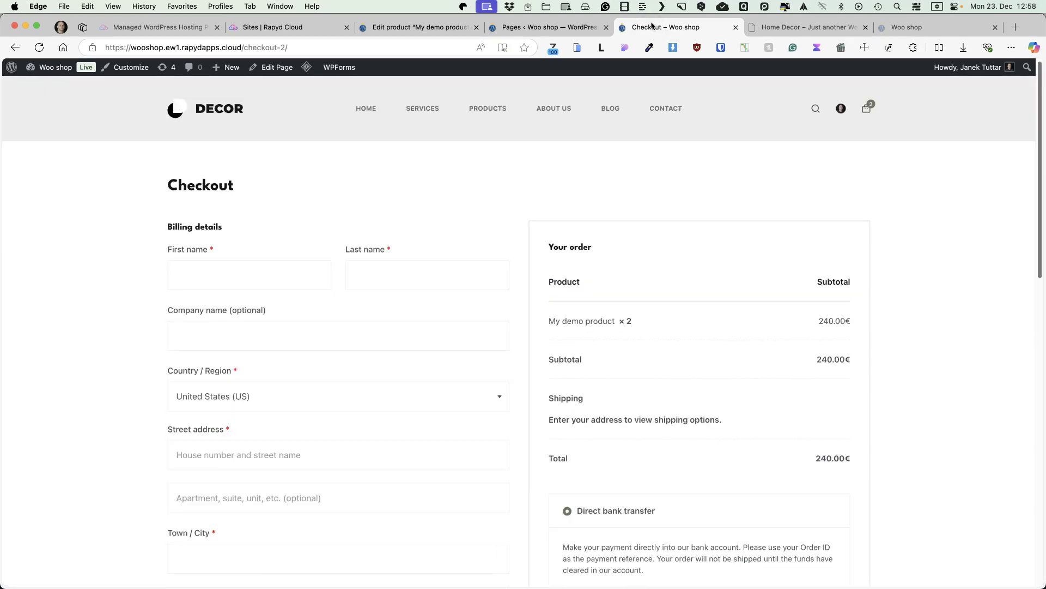
- Turn off discouraging search engines from indexing the site in the WordPress Reading settings and save the changes
click(420, 27)
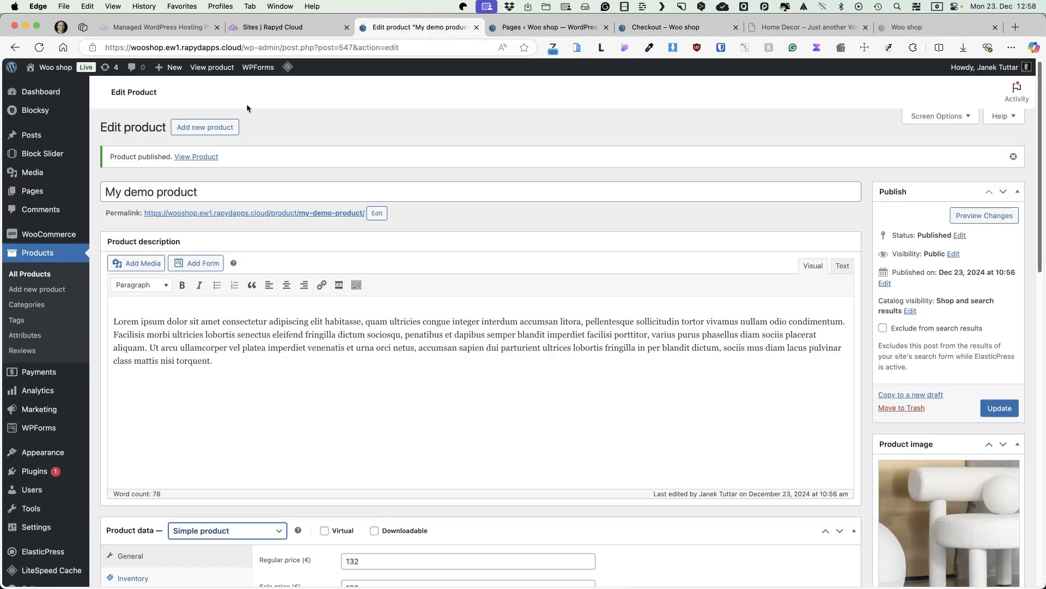
scroll(228, 271, down, 5)
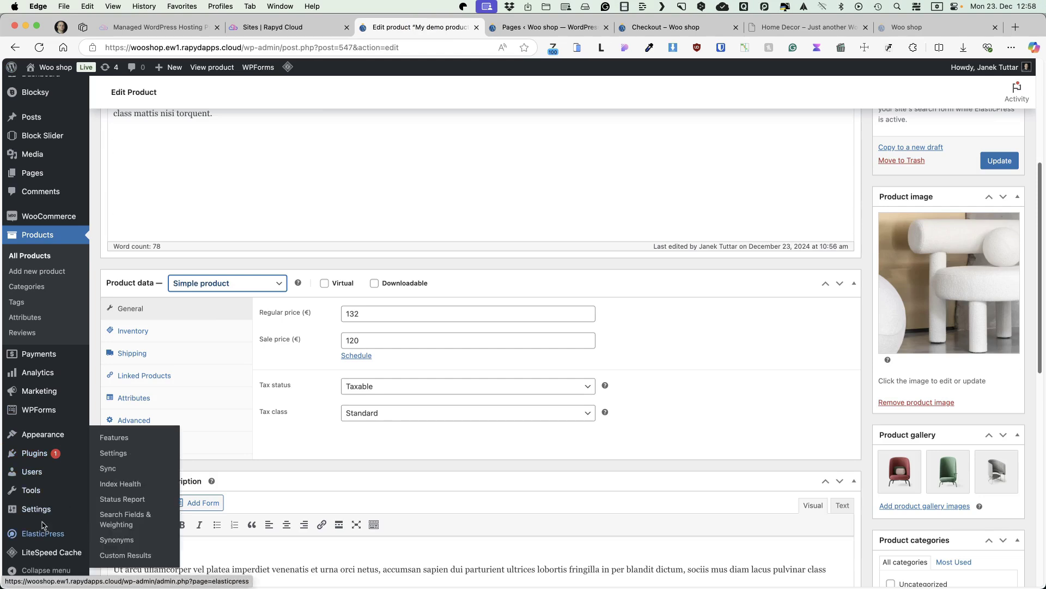
mouse_move(46, 509)
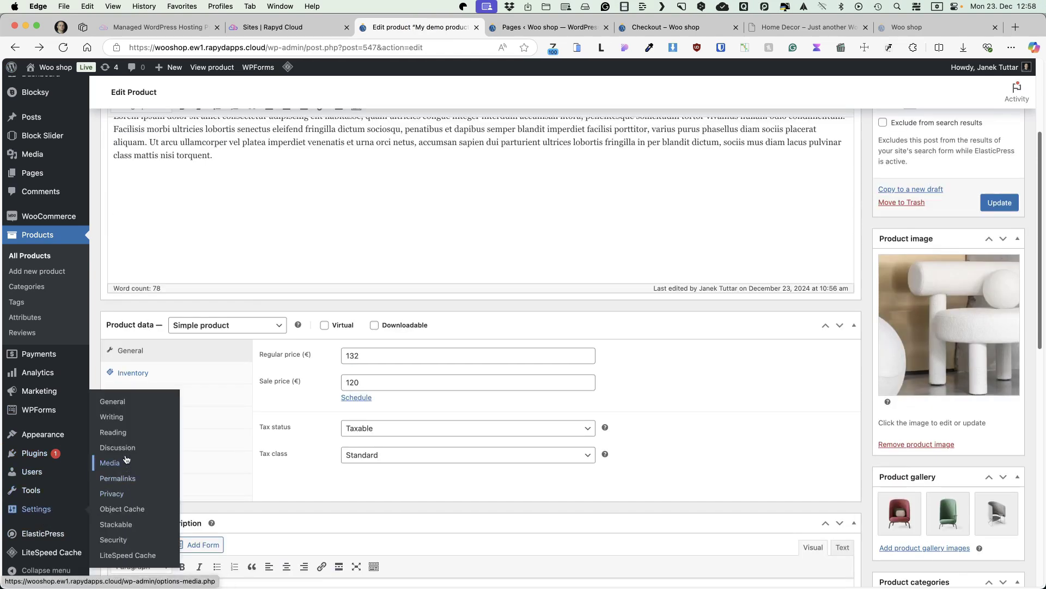
click(114, 434)
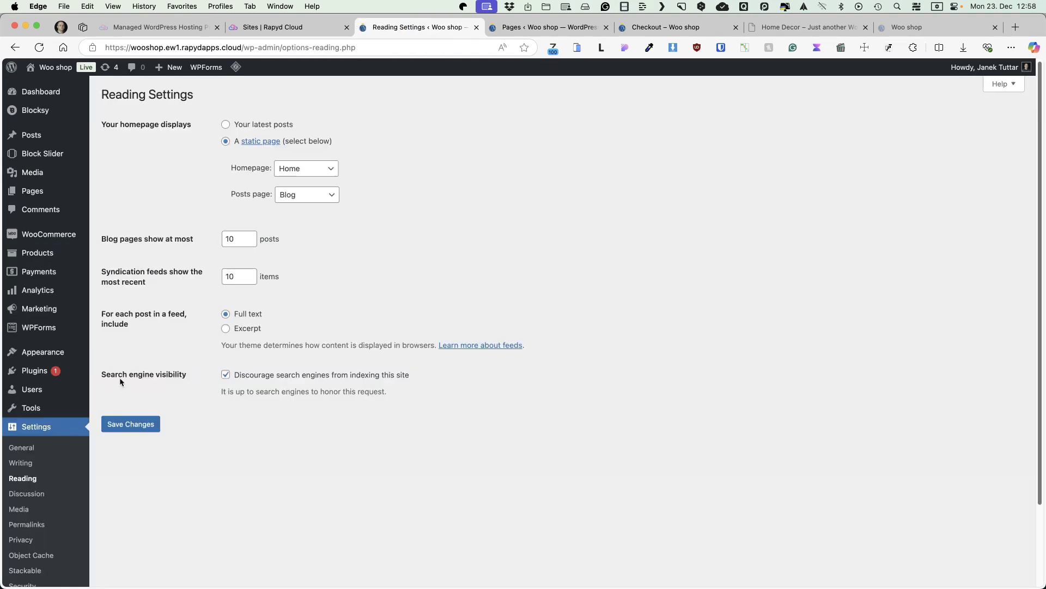
click(225, 374)
click(131, 424)
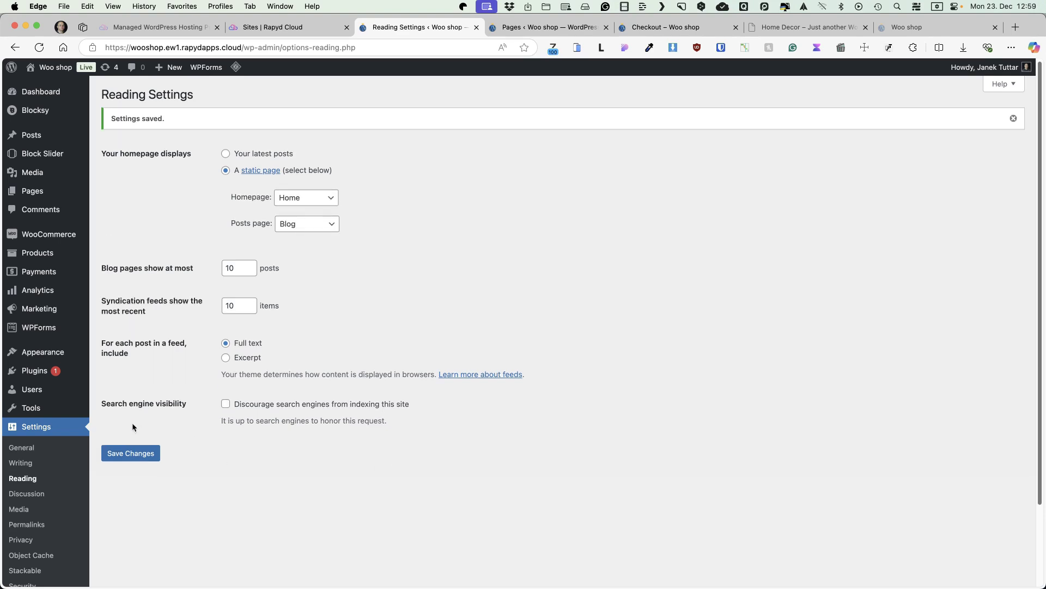